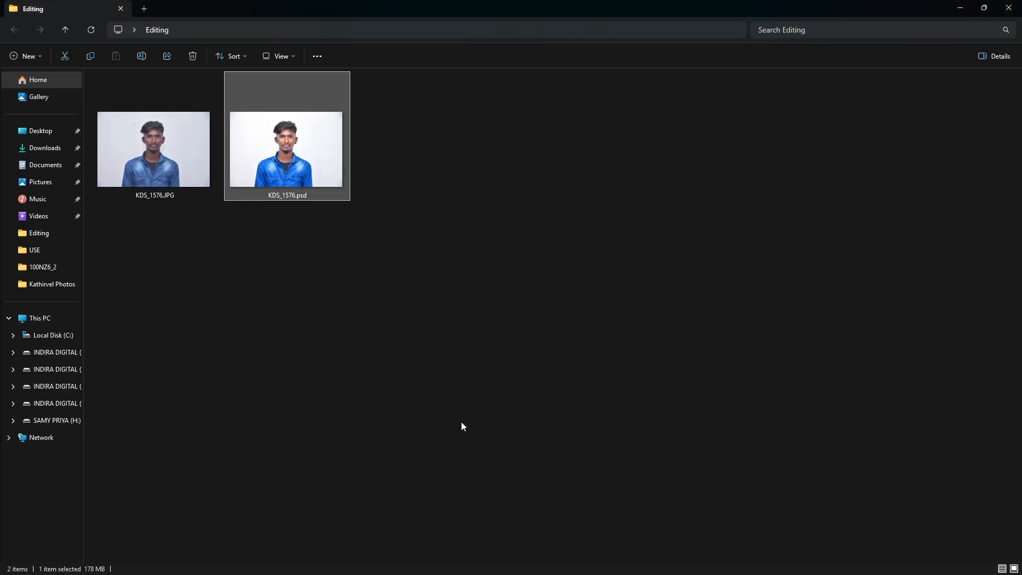
Open KDS_1576.JPG in Photoshop, maximize its document window, and duplicate the Background layer.
key("alt+Tab")
left_click_drag(152, 170, 339, 306)
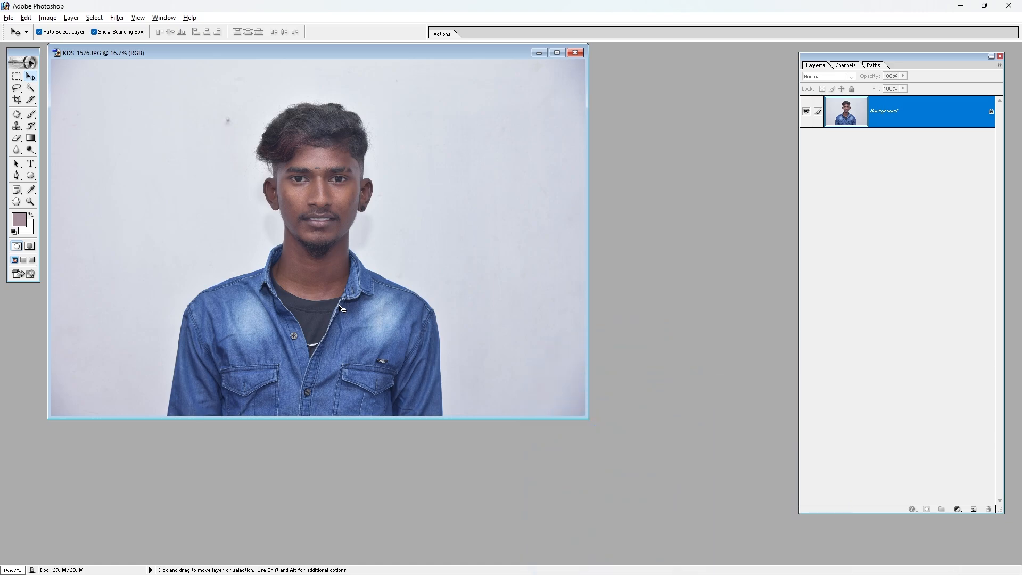
left_click(557, 54)
left_click_drag(906, 111, 975, 509)
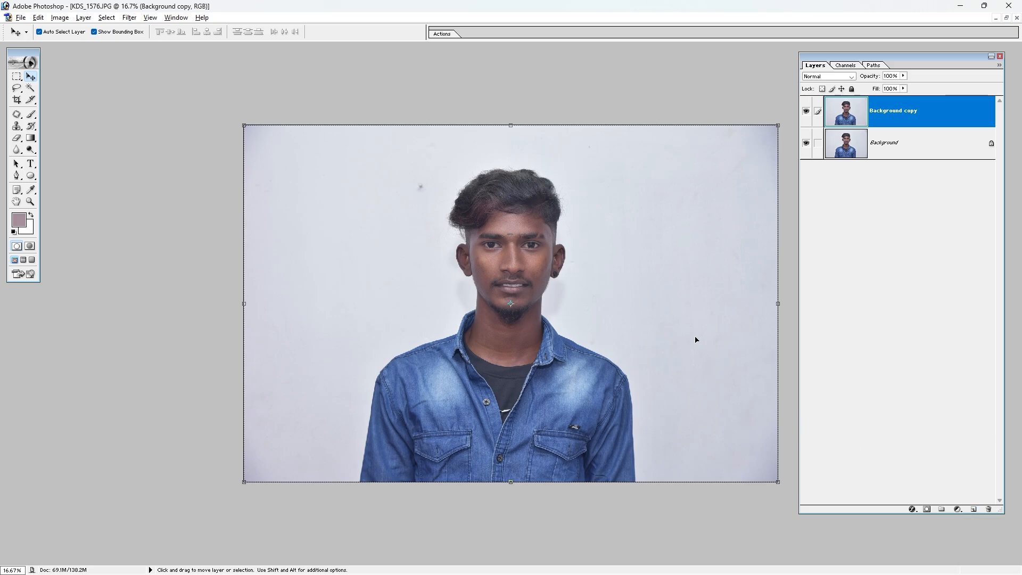
Examine the portrait's face and the wall on both sides of the head for colour cast and marks.
left_click_drag(649, 193, 569, 265)
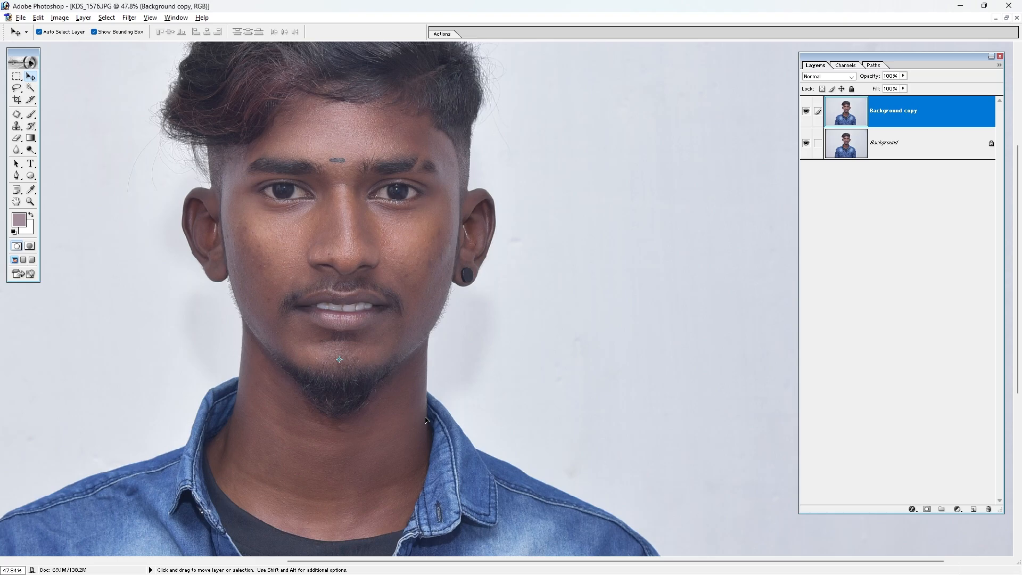
key("ctrl+0")
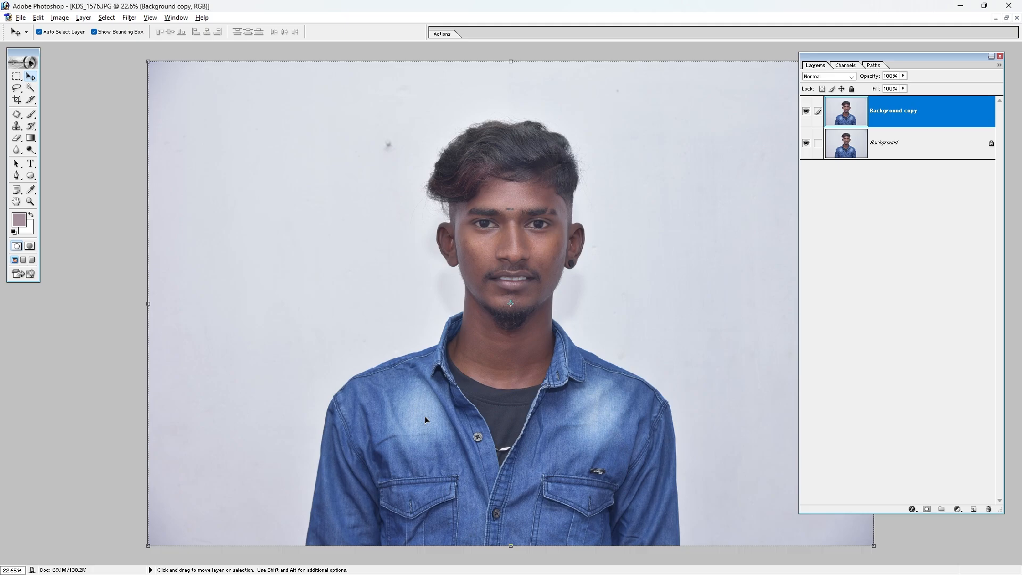
left_click_drag(667, 134, 747, 252)
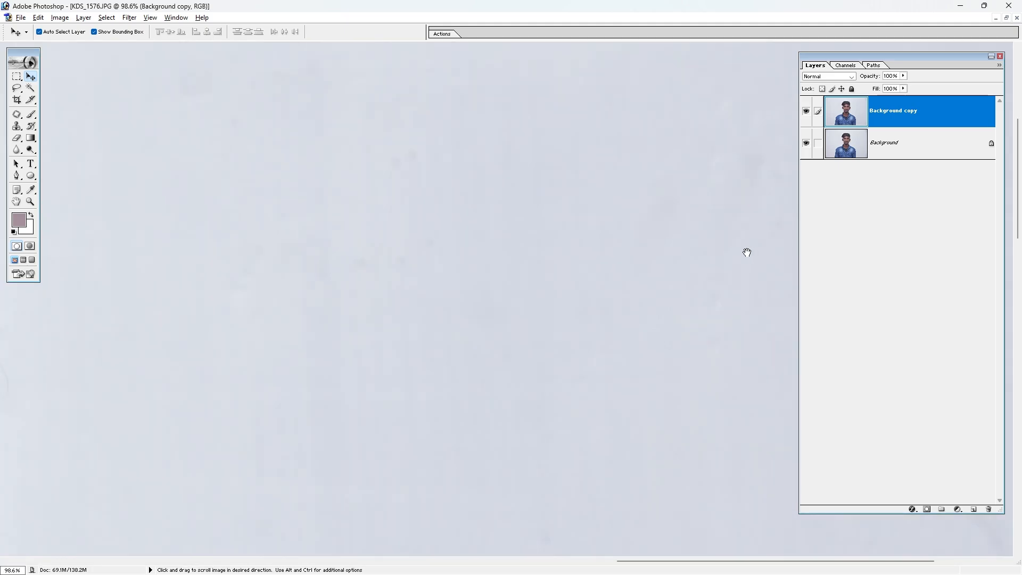
left_click_drag(536, 303, 591, 440)
key("ctrl+0")
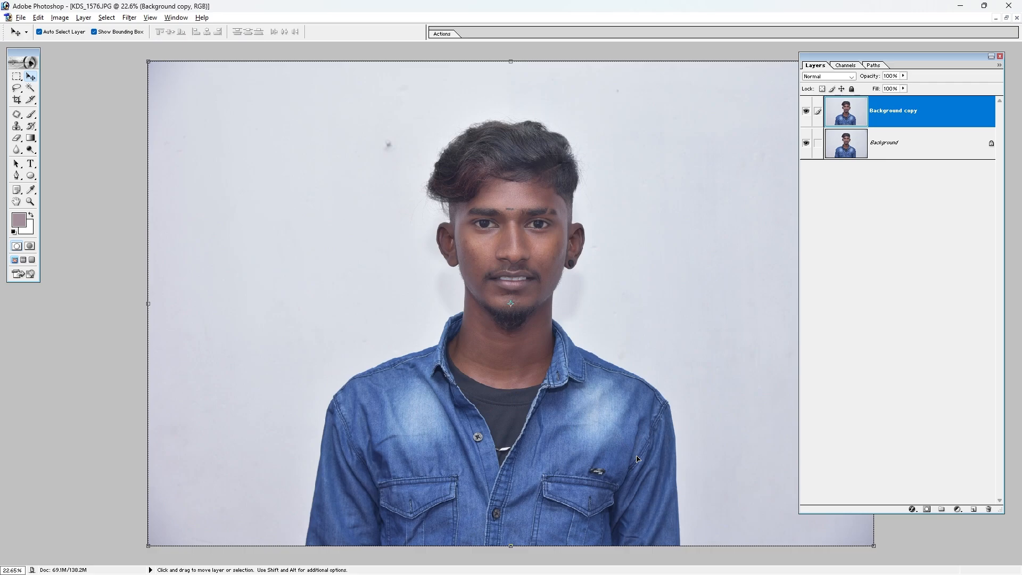
left_click_drag(324, 170, 295, 214)
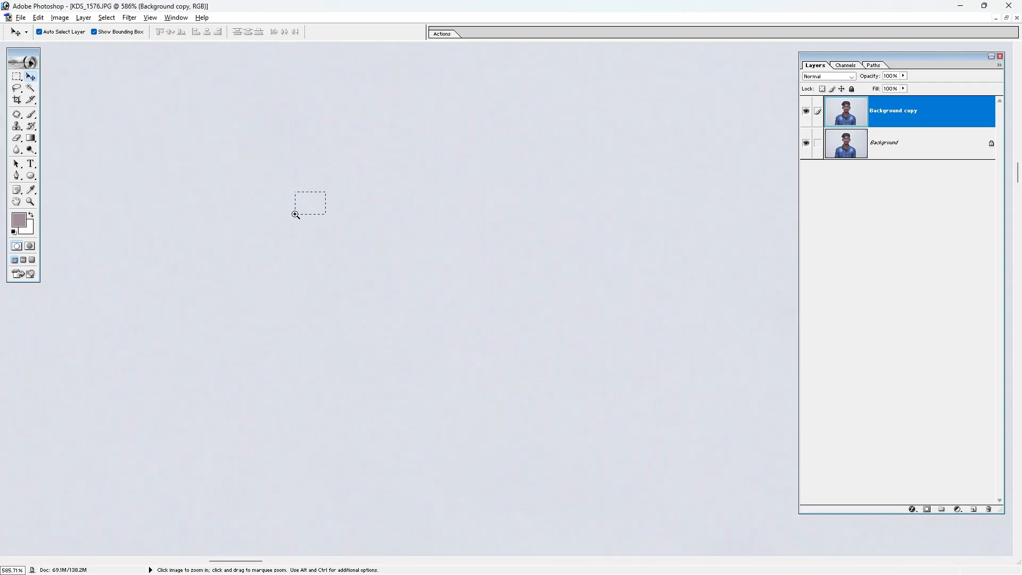
key("ctrl+0")
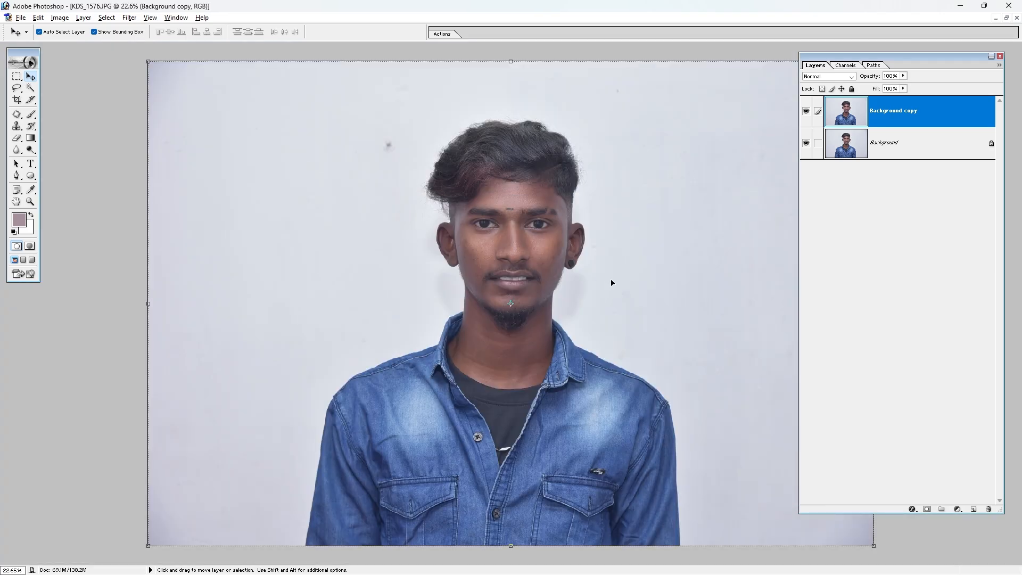
Whiten the background with Curves by setting the white point on the grey wall beside the head.
key("ctrl+m")
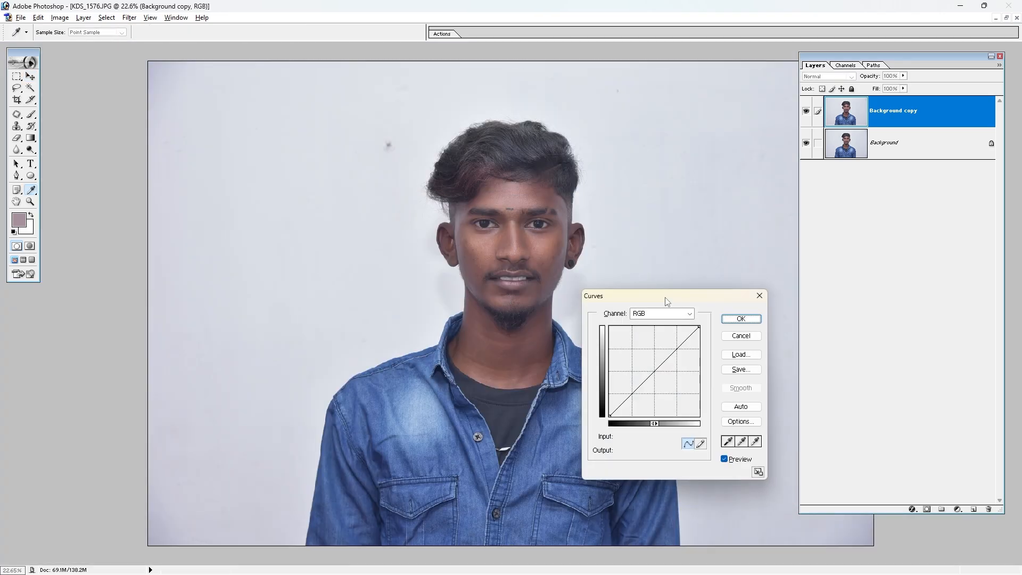
left_click_drag(666, 296, 294, 274)
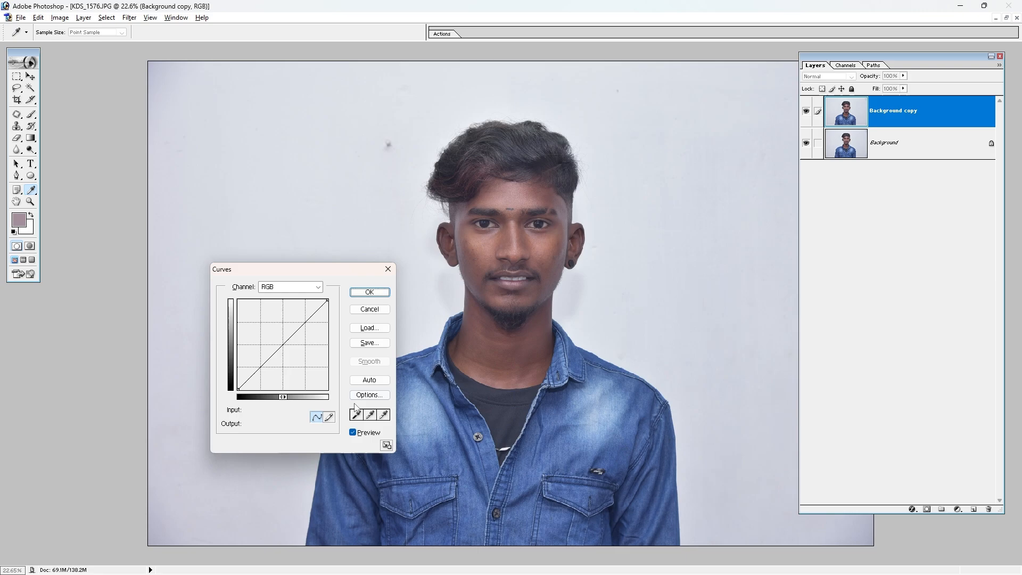
left_click(385, 416)
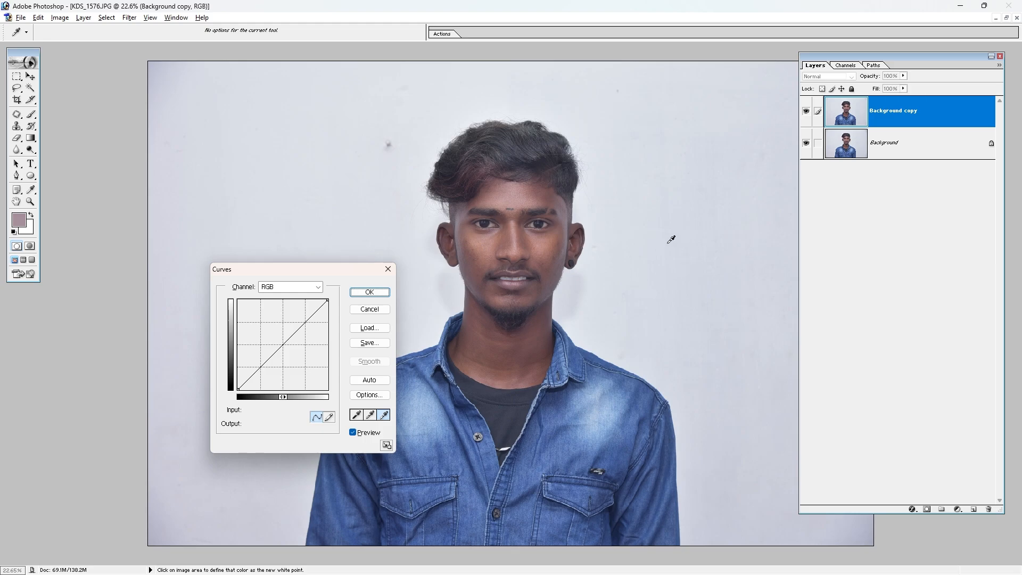
left_click(676, 197)
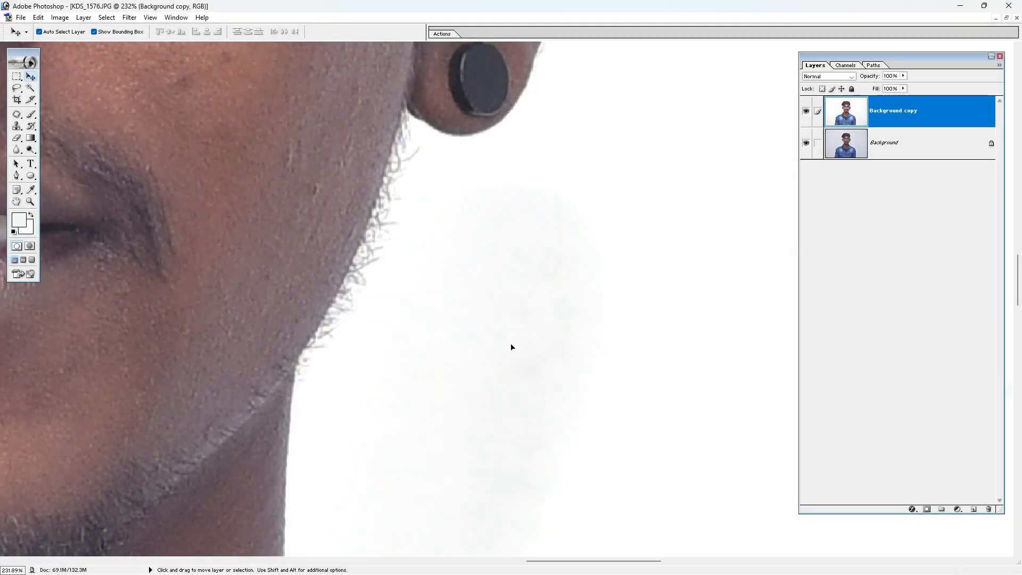
Apply Curves again with the white point sampled from the faint wall shadow between the ear and shoulder.
key("ctrl+minus")
key("ctrl+minus")
key("ctrl+m")
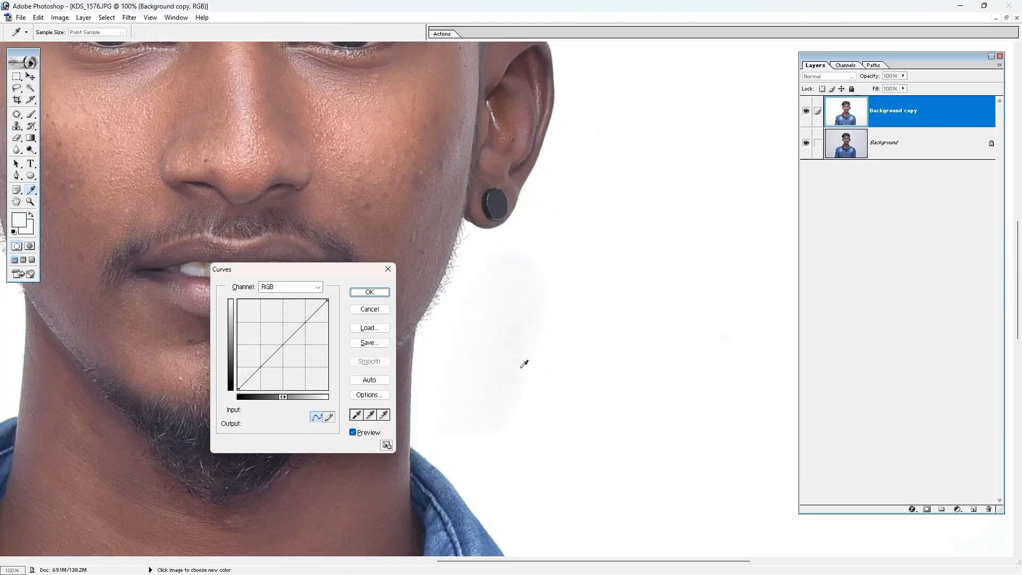
left_click(384, 414)
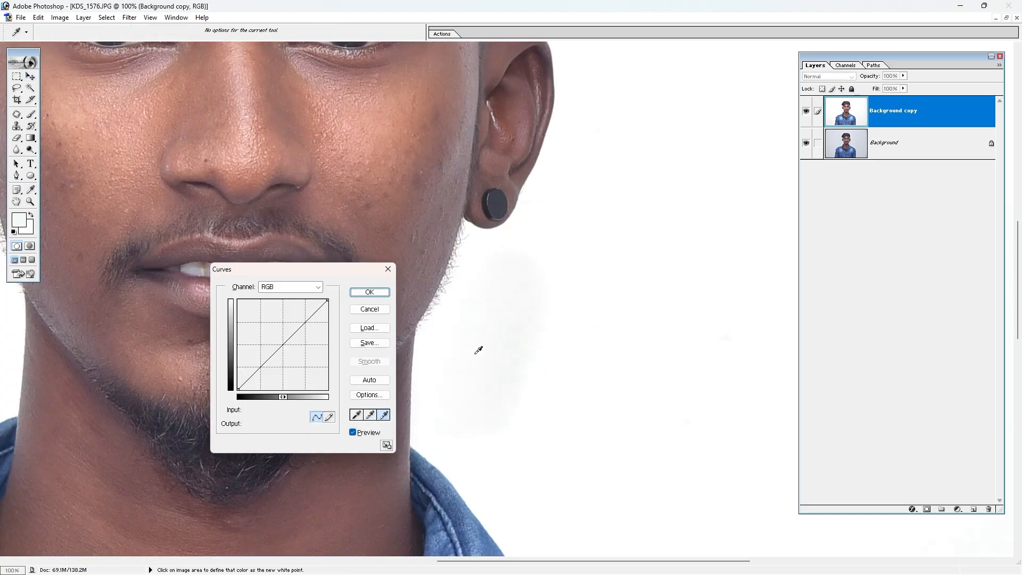
left_click(506, 332)
key("Return")
key("ctrl+0")
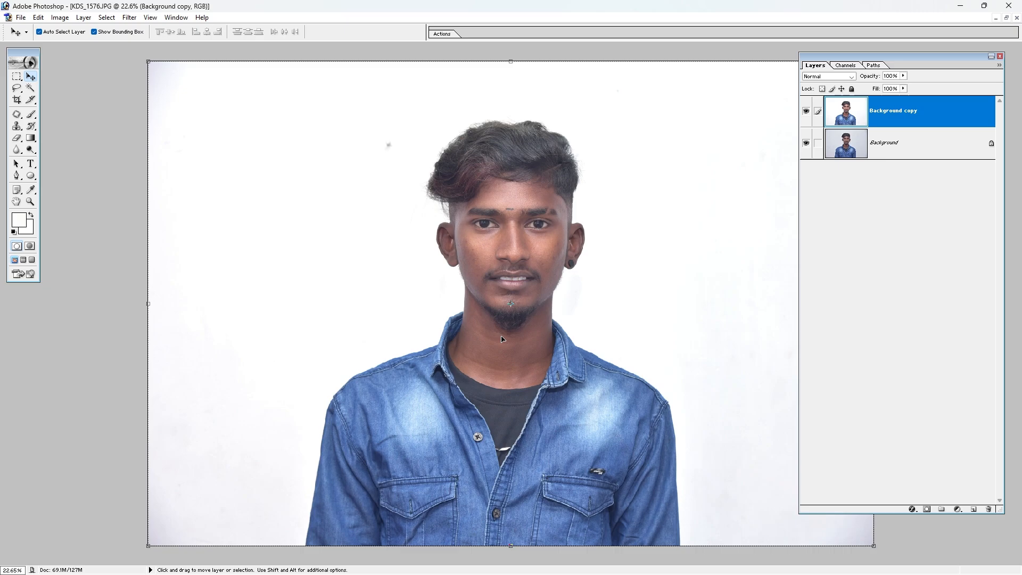
Examine the whitened background and the skin tones of the face and neck up close.
key("ctrl+space")
left_click_drag(605, 146, 379, 352)
key("ctrl+0")
key("ctrl+space")
left_click_drag(417, 157, 651, 401)
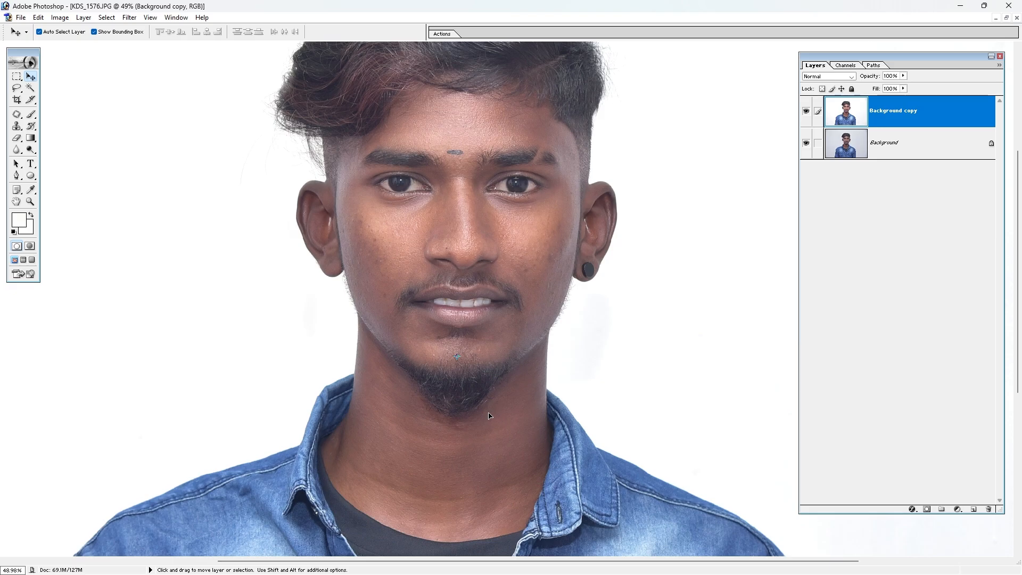
key("ctrl+minus")
key("ctrl+minus")
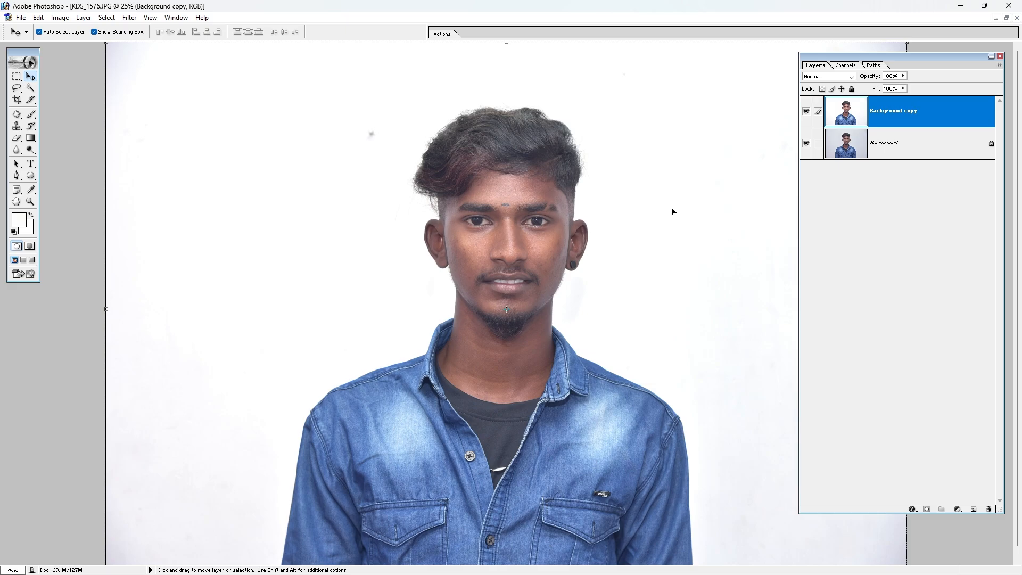
key("ctrl+space")
left_click_drag(610, 196, 344, 457)
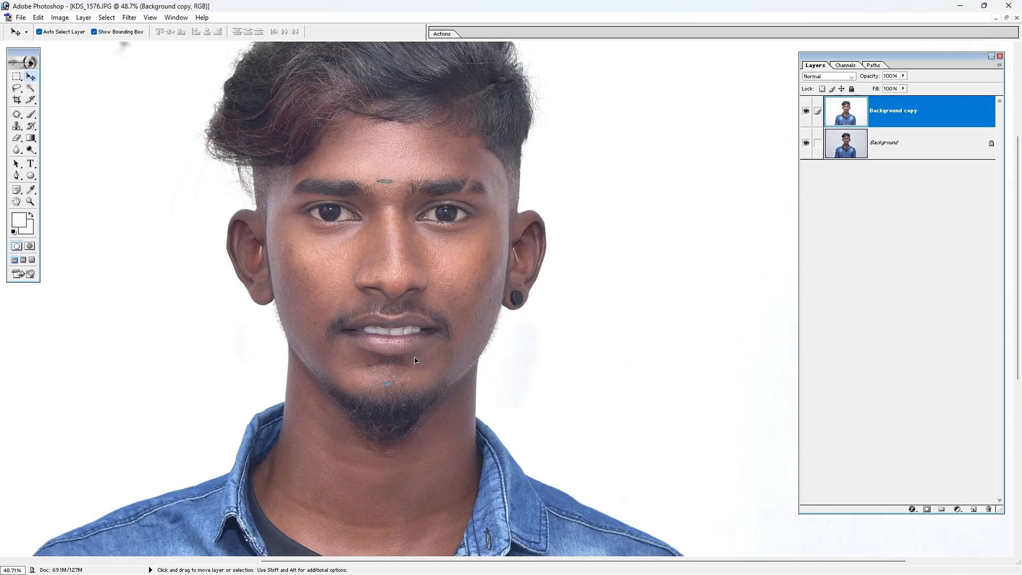
Try Magic Wand selections of the darker facial skin and of the cheek and forehead highlights, clearing each selection.
left_click(31, 89)
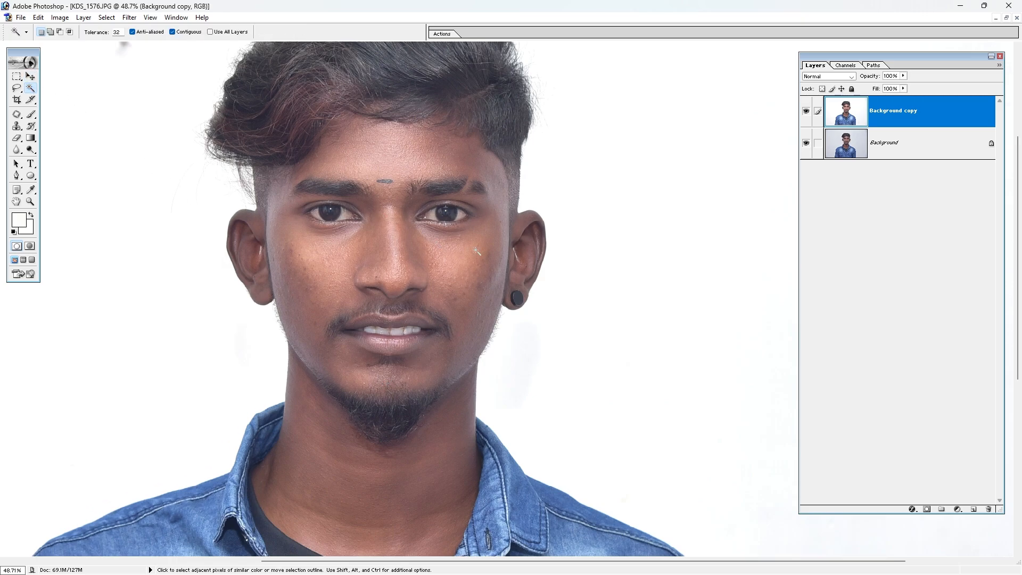
left_click(467, 334)
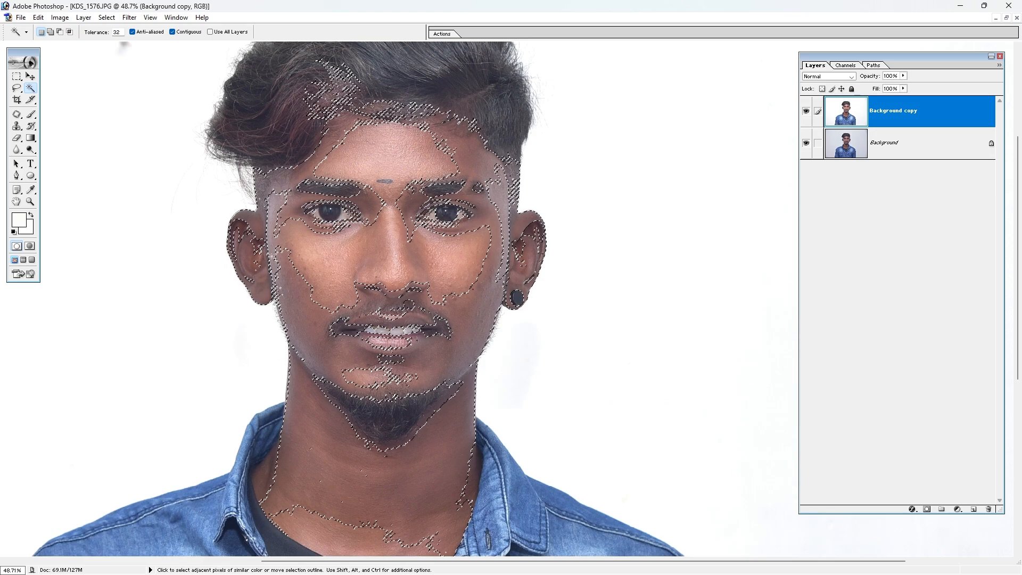
key("ctrl+d")
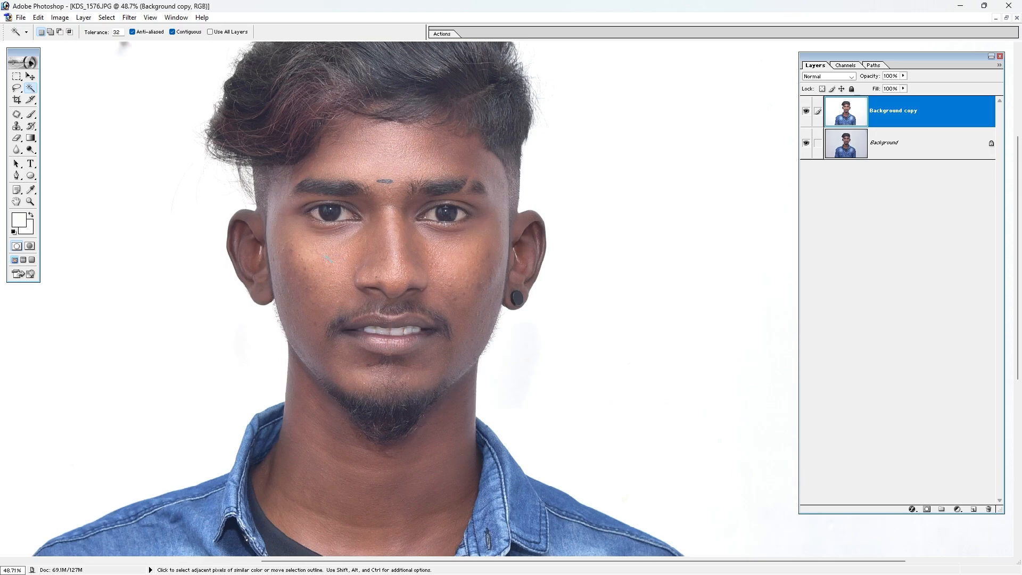
left_click(328, 259)
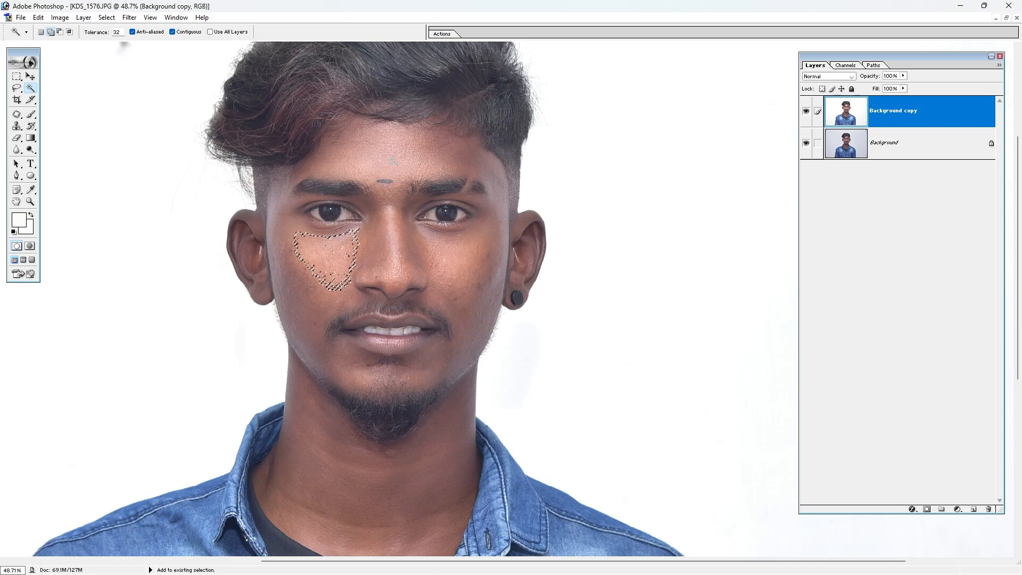
left_click(407, 163, "shift")
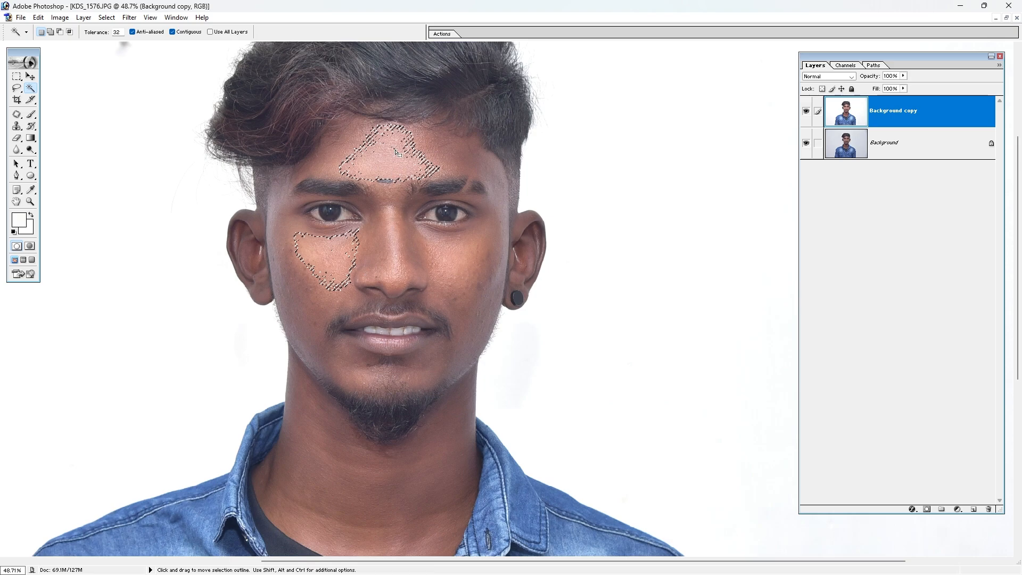
key("ctrl+d")
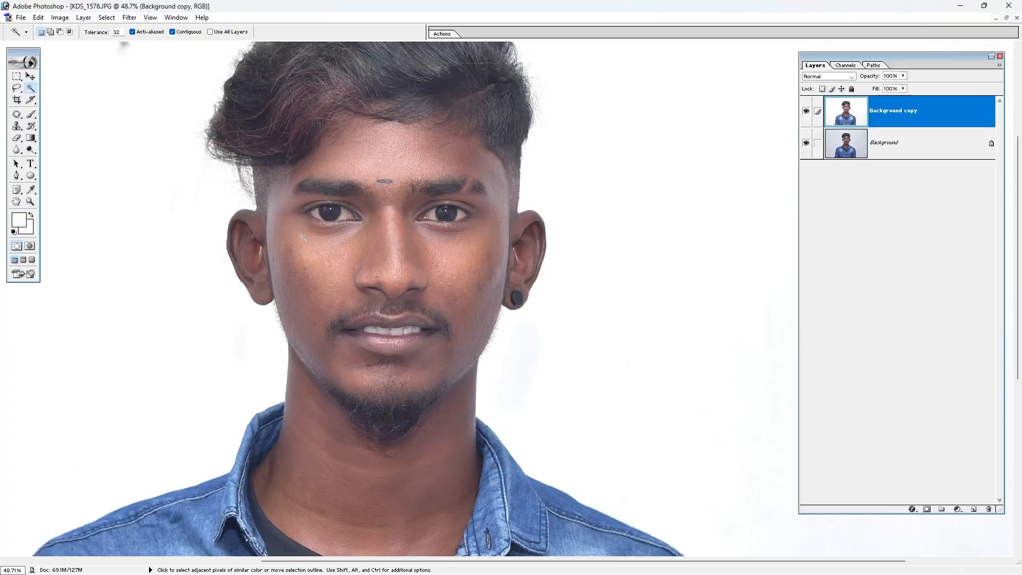
Select the darker skin of the face and neck with the Magic Wand and feather the selection by 15 pixels.
left_click(464, 344)
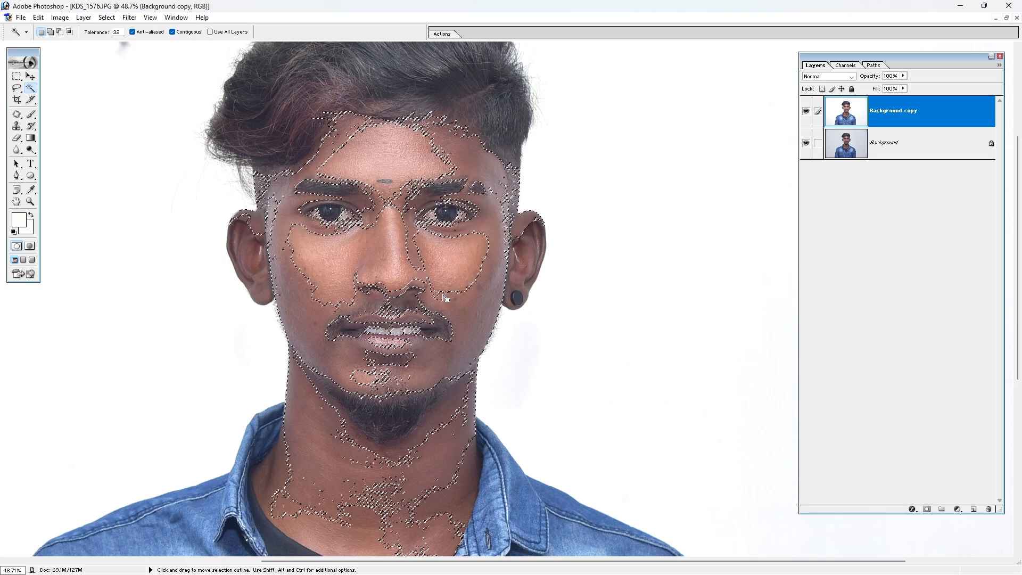
left_click(428, 471, "shift")
key("ctrl+alt+d")
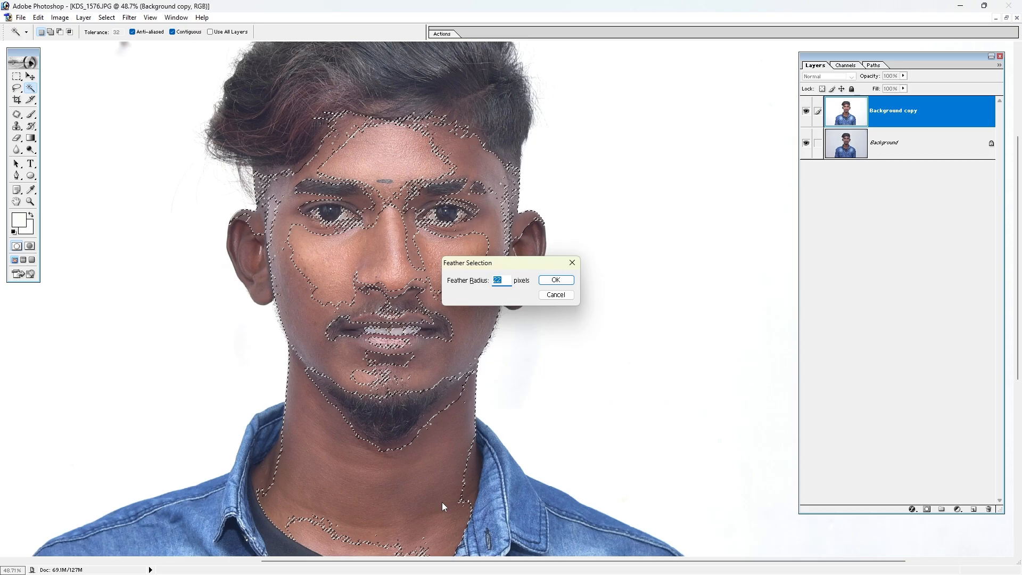
type("15")
key("Return")
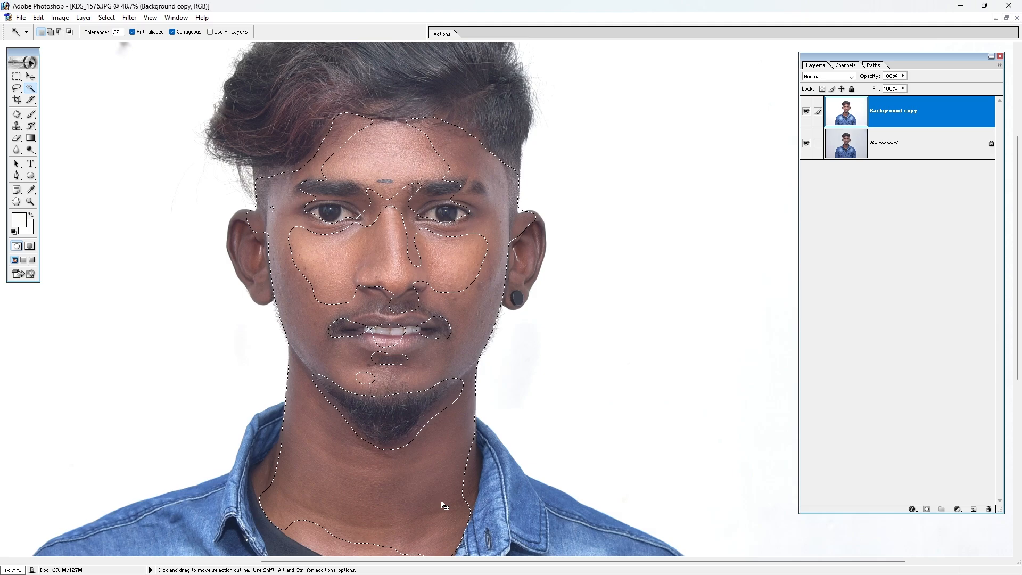
Brighten the selected skin slightly by raising the middle of the RGB curve in Curves, and deselect.
key("ctrl+m")
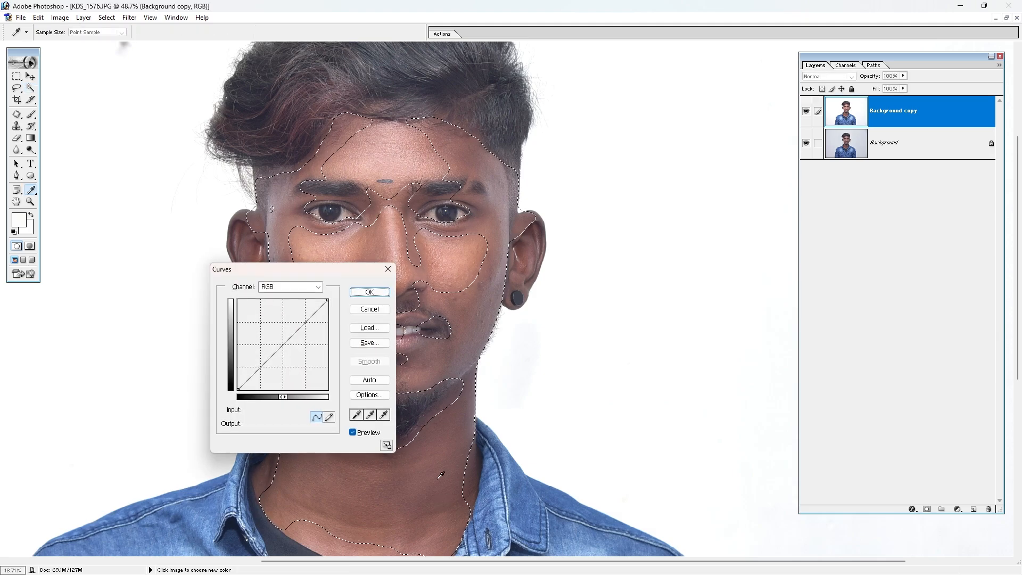
left_click_drag(279, 267, 650, 232)
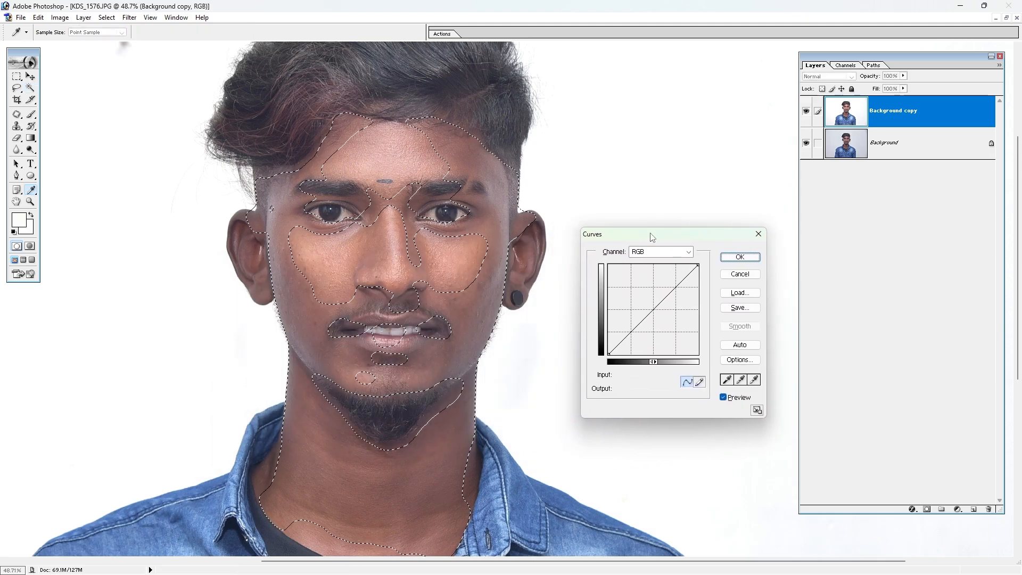
left_click(651, 310)
left_click_drag(652, 310, 652, 306)
left_click(740, 257)
key("w")
key("ctrl+d")
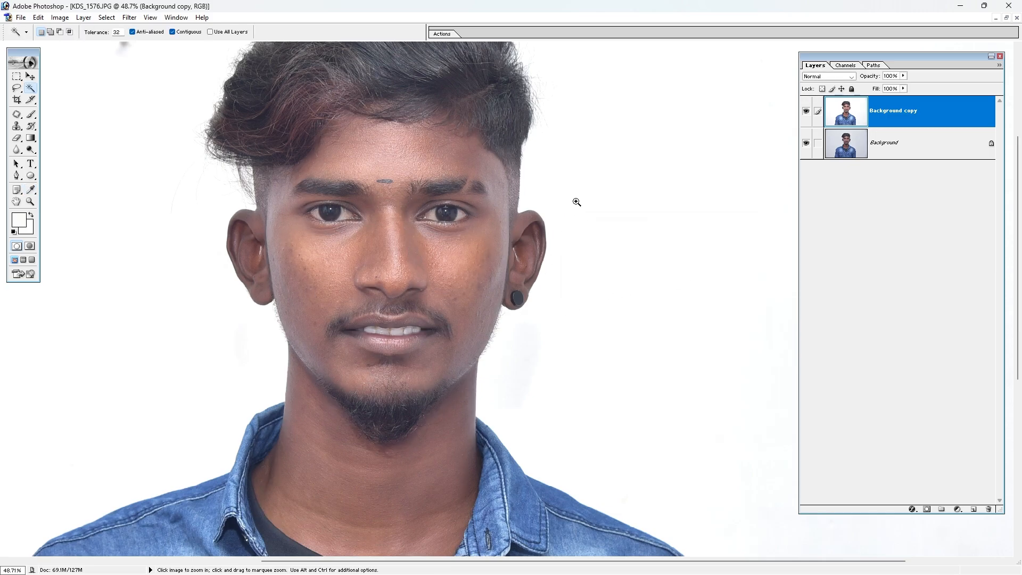
Compare the face with and without the Curves brightening by toggling the edit, and clear the selection.
left_click_drag(576, 202, 348, 393)
key("ctrl+alt+z")
key("ctrl+alt+z")
key("ctrl+z")
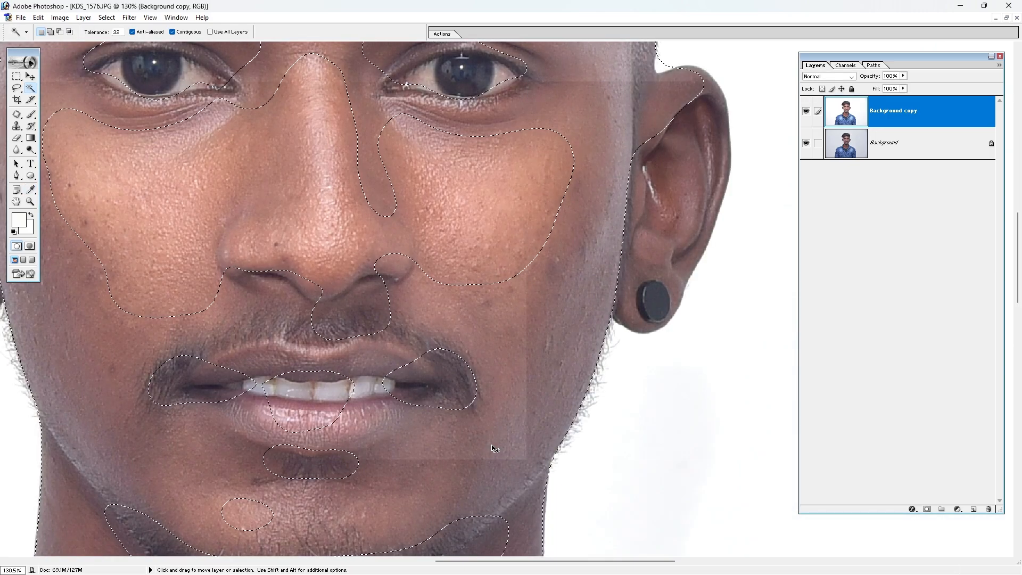
key("ctrl+z")
key("ctrl+z")
key("ctrl+z")
key("ctrl+z")
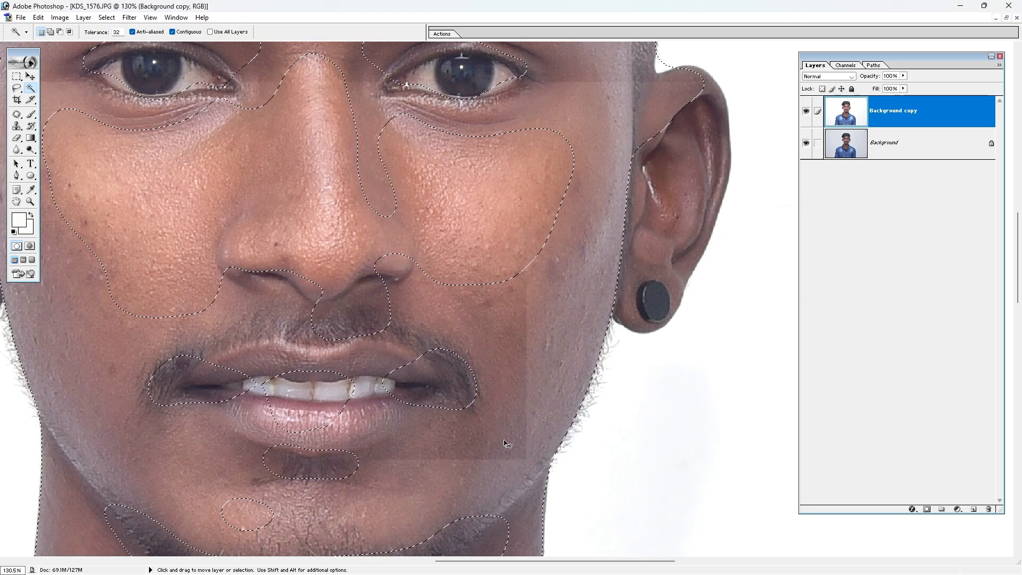
key("ctrl+d")
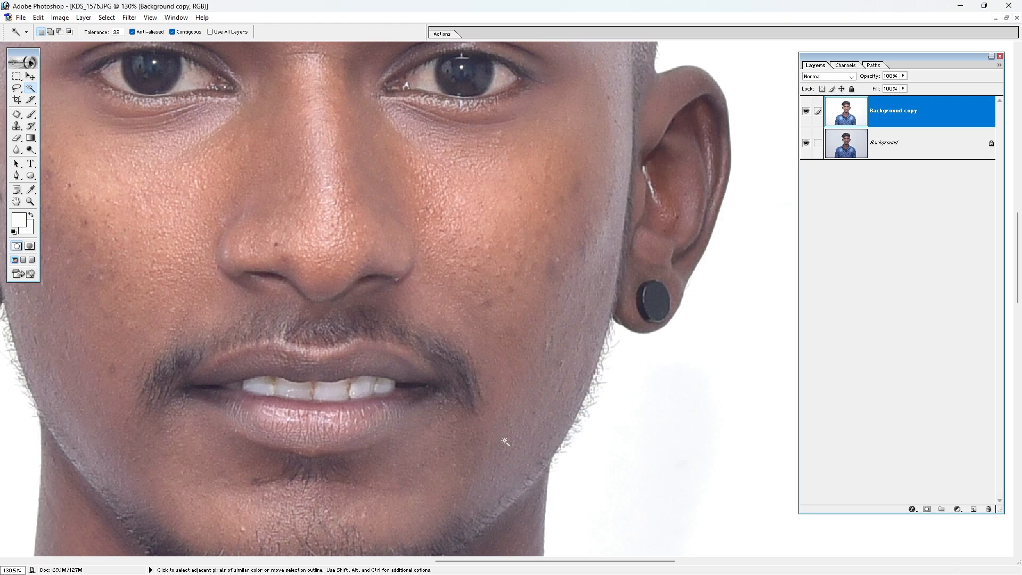
Try a freehand Lasso selection starting beside the neck and shirt collar, and clear it.
key("ctrl+0")
left_click_drag(630, 179, 412, 319)
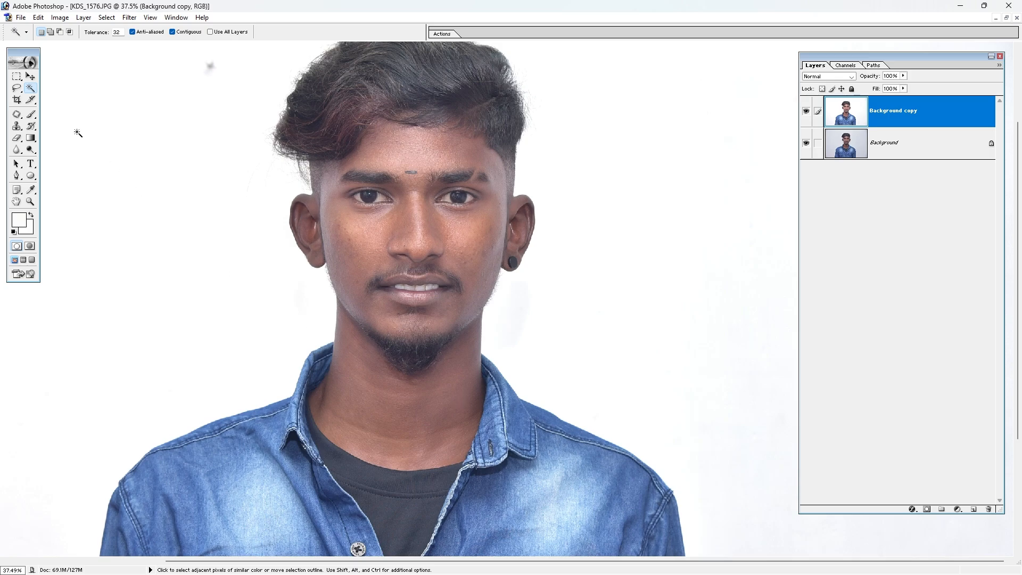
left_click(16, 88)
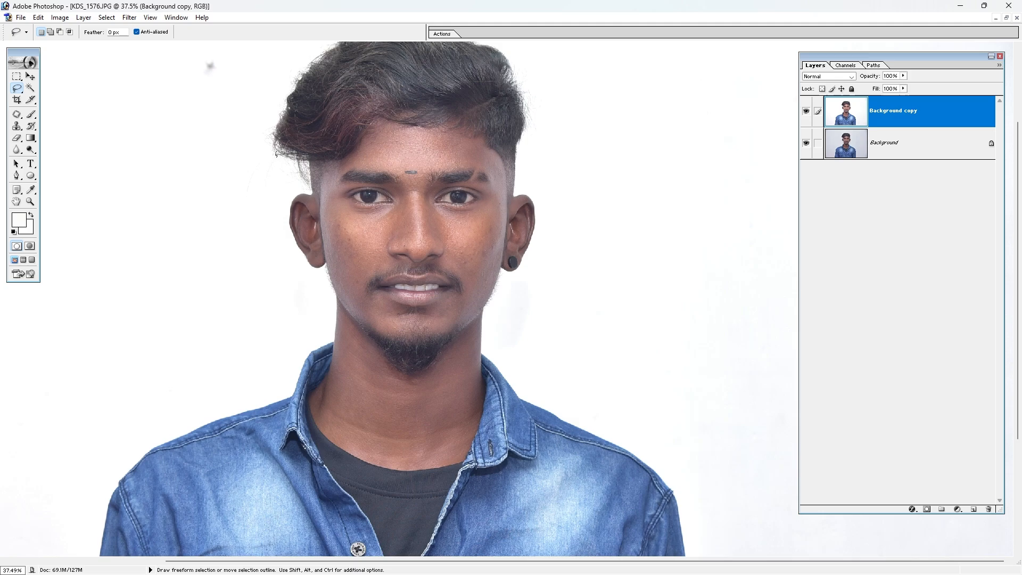
mouse_move(492, 365)
left_mouse_down()
mouse_move(487, 403)
mouse_move(462, 455)
mouse_move(385, 471)
mouse_move(312, 445)
mouse_move(332, 335)
mouse_move(289, 287)
mouse_move(284, 191)
mouse_move(383, 123)
mouse_move(465, 124)
mouse_move(570, 202)
mouse_move(522, 381)
left_mouse_up()
key("ctrl+d")
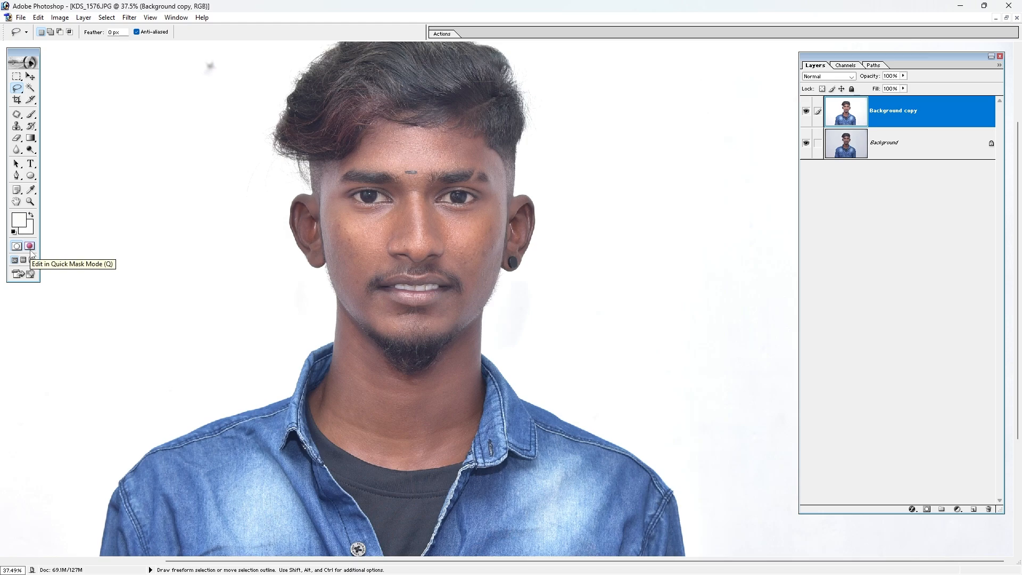
key("q")
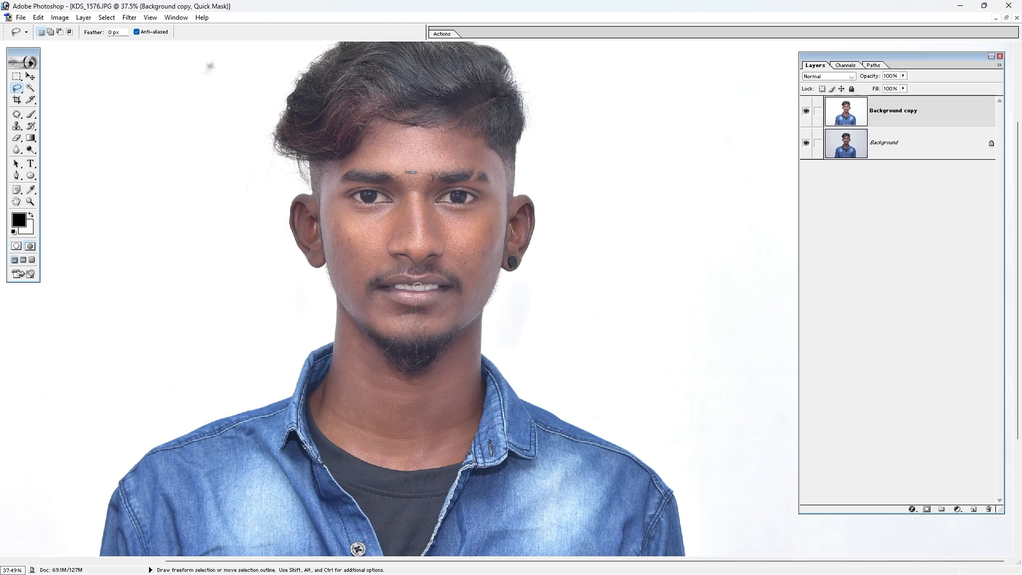
key("v")
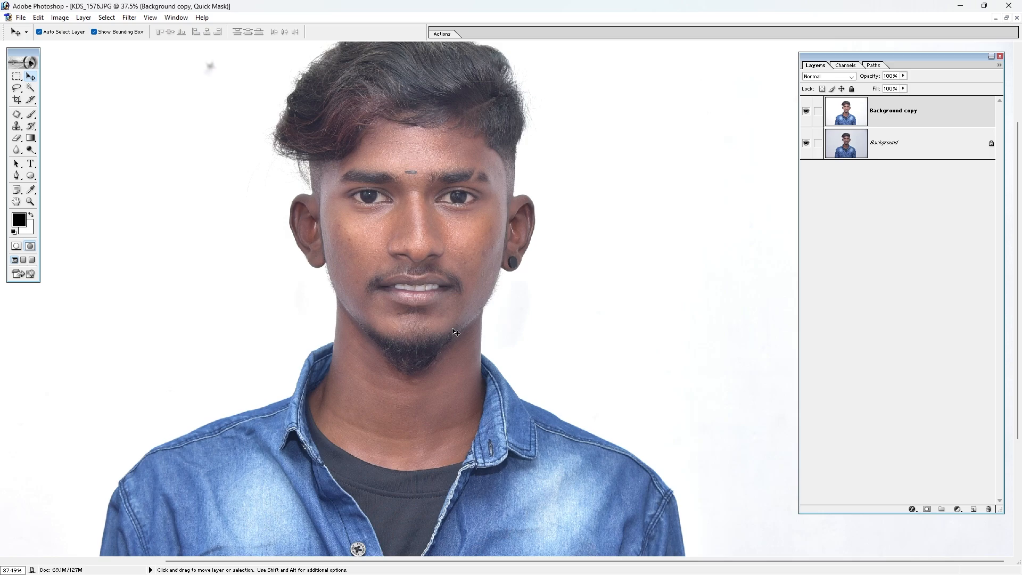
key("ctrl+0")
key("f")
key("f")
key("f")
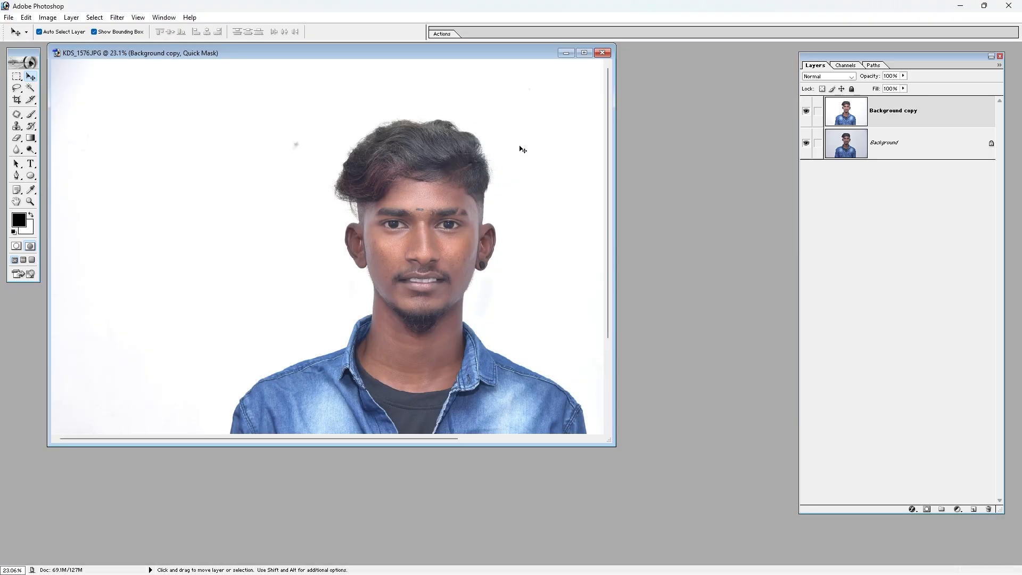
key("ctrl+0")
key("f")
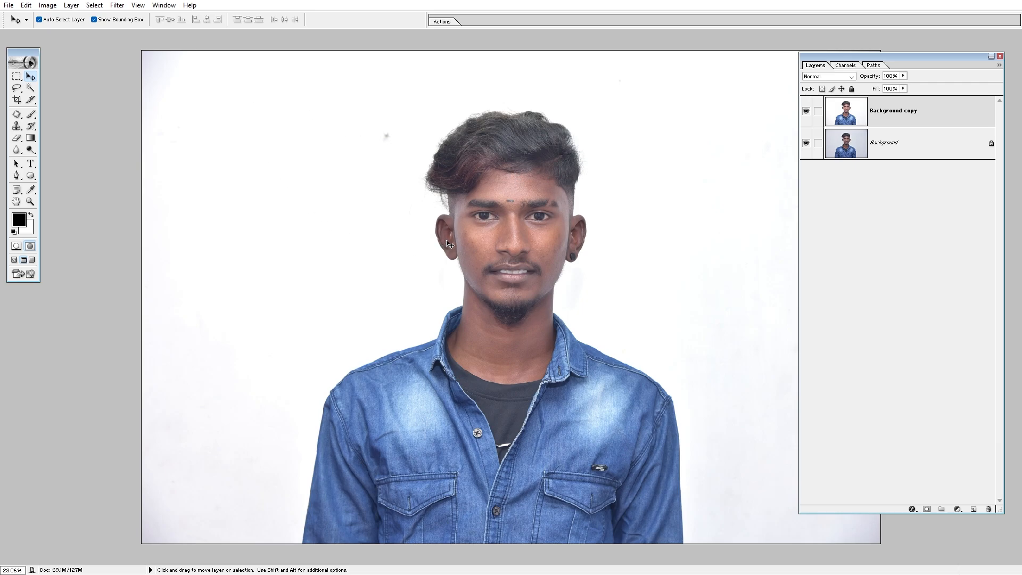
key("f")
key("f")
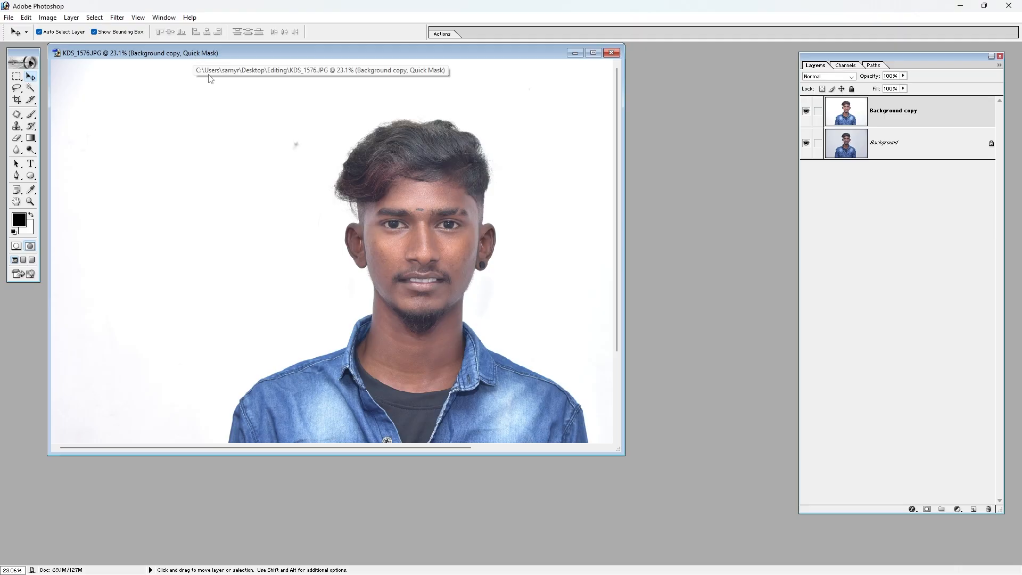
key("q")
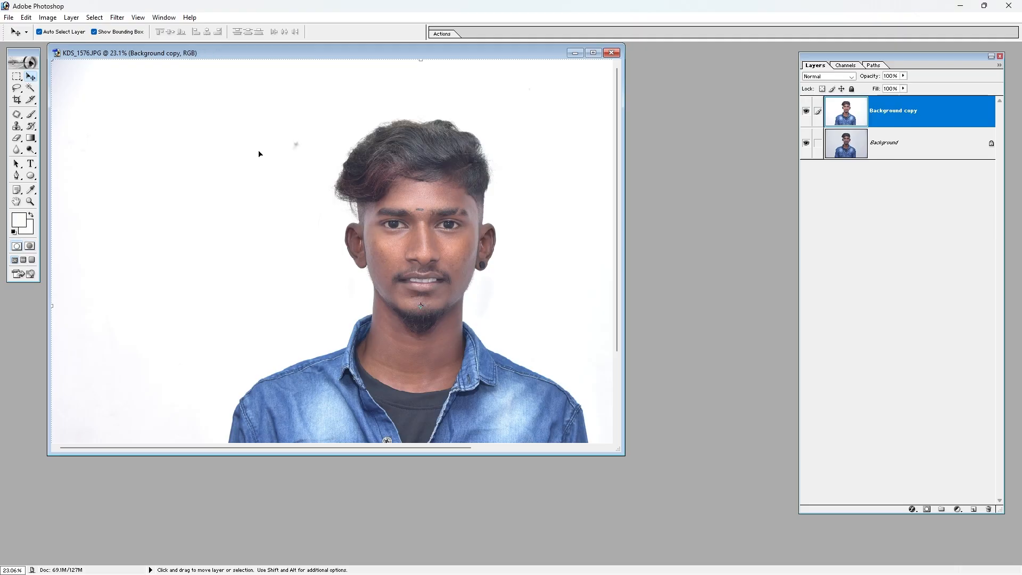
left_click(593, 52)
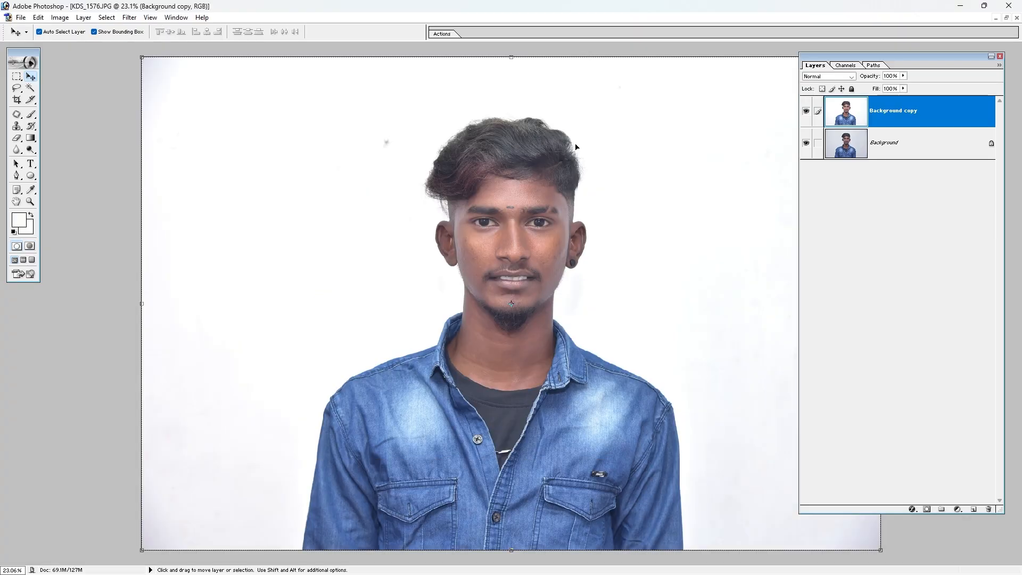
Set the Quick Mask overlay colour to yellow-green C0FF00, with the colour indicating selected areas.
double_click(31, 246)
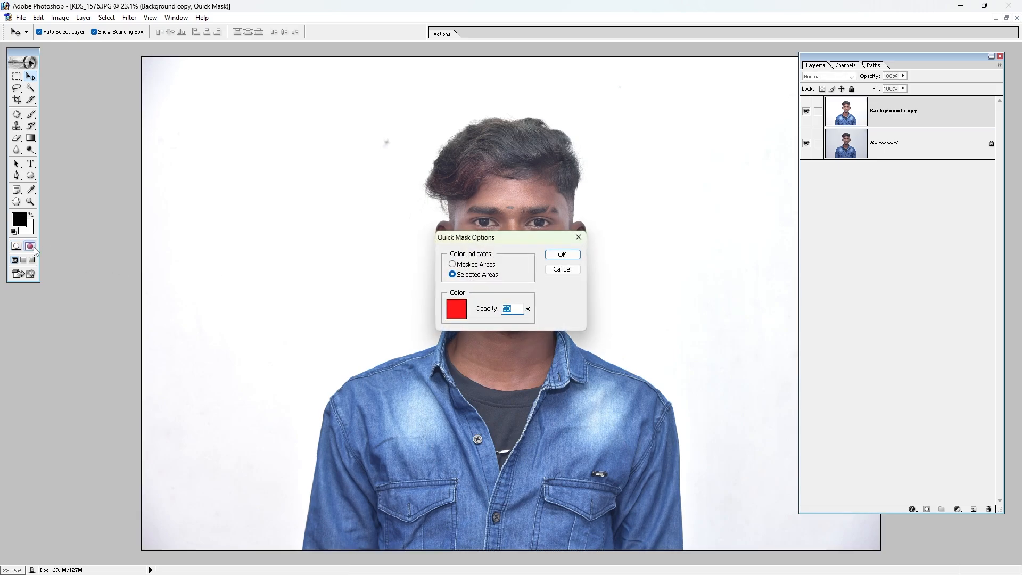
left_click(475, 266)
left_click(453, 316)
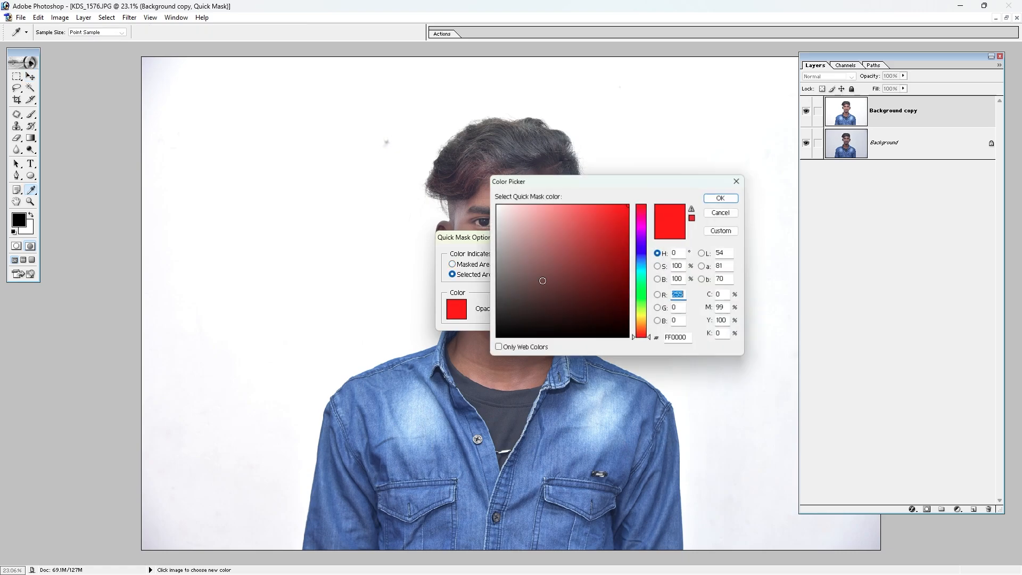
left_click(645, 316)
left_click_drag(645, 319, 646, 308)
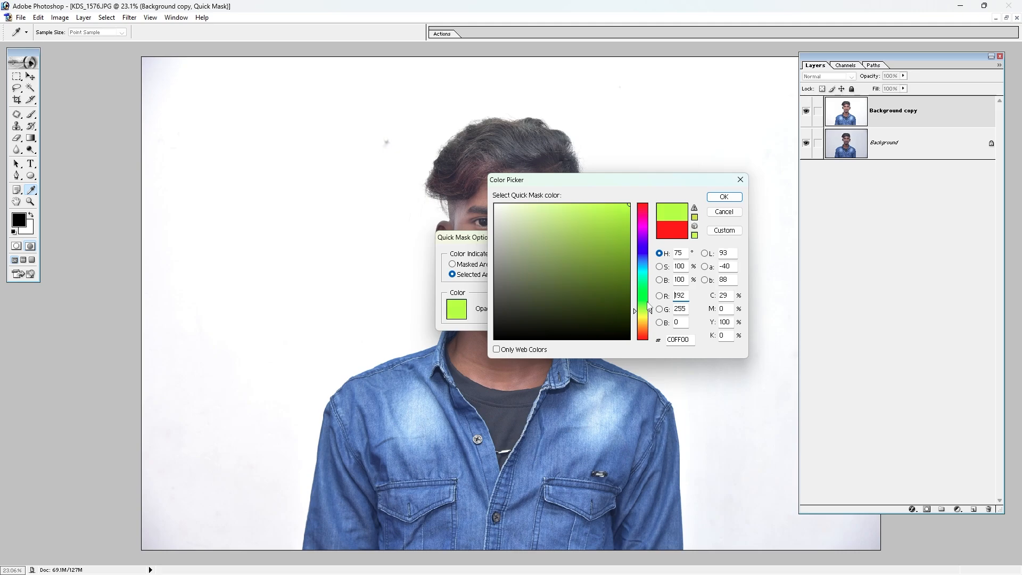
left_click(723, 197)
left_click(566, 258)
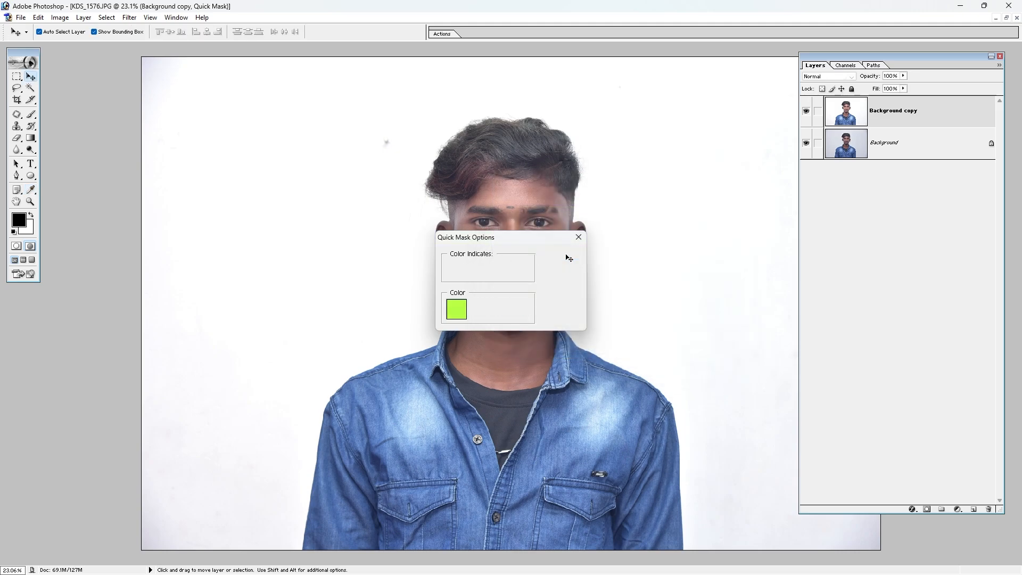
Paint a Quick Mask over the face, ears and neck with a soft black 700 px brush at 30% flow.
key("q")
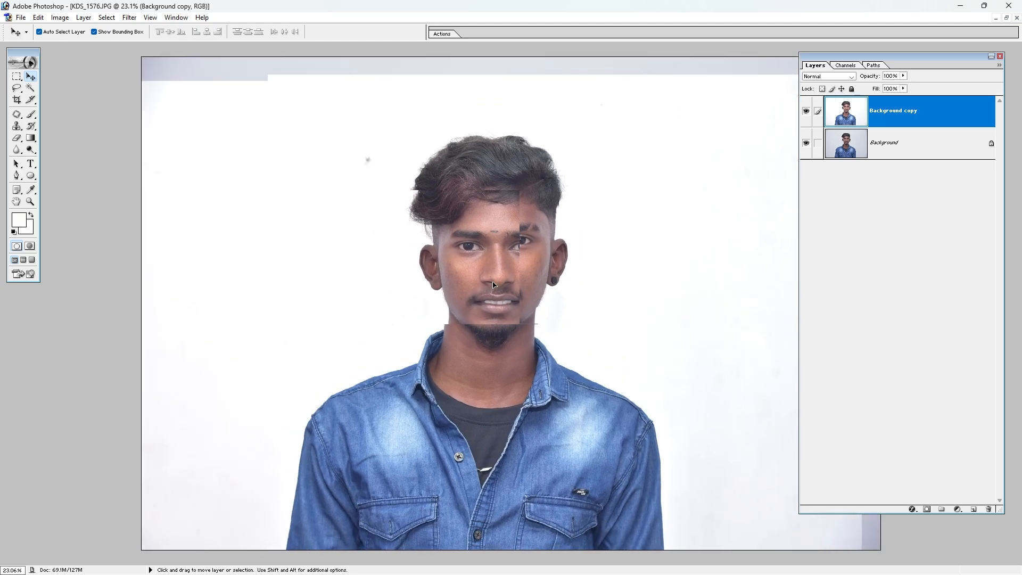
key("d")
key("q")
key("b")
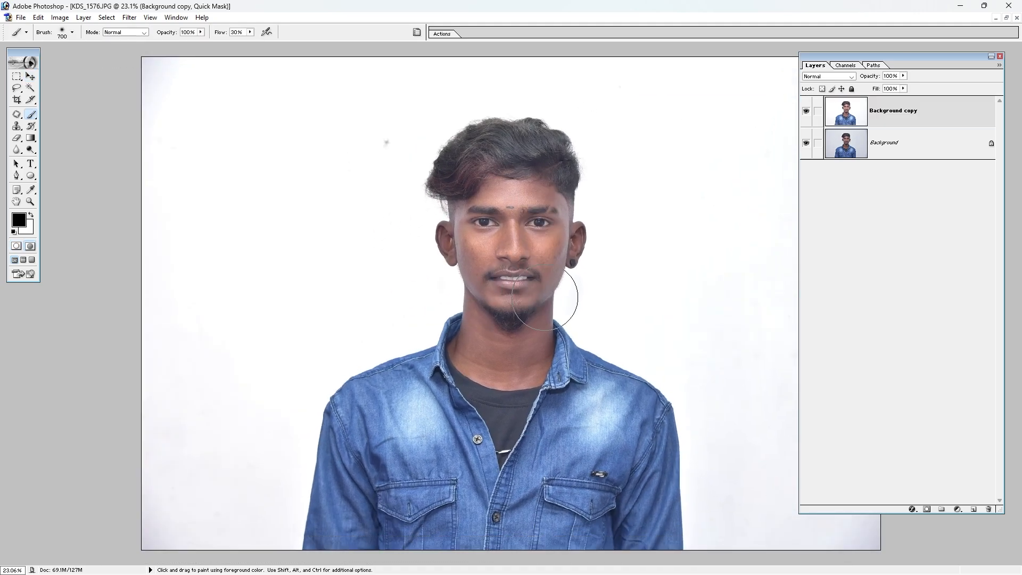
mouse_move(479, 309)
left_mouse_down()
mouse_move(509, 285)
mouse_move(495, 250)
mouse_move(463, 236)
mouse_move(456, 243)
mouse_move(541, 248)
mouse_move(551, 256)
mouse_move(540, 268)
mouse_move(577, 280)
mouse_move(538, 304)
mouse_move(509, 346)
mouse_move(524, 351)
mouse_move(488, 321)
mouse_move(495, 283)
mouse_move(477, 295)
mouse_move(480, 218)
mouse_move(496, 290)
mouse_move(526, 303)
mouse_move(516, 351)
mouse_move(532, 350)
mouse_move(528, 358)
mouse_move(489, 312)
mouse_move(523, 249)
mouse_move(460, 342)
mouse_move(395, 380)
mouse_move(438, 447)
mouse_move(418, 472)
mouse_move(398, 417)
left_mouse_up()
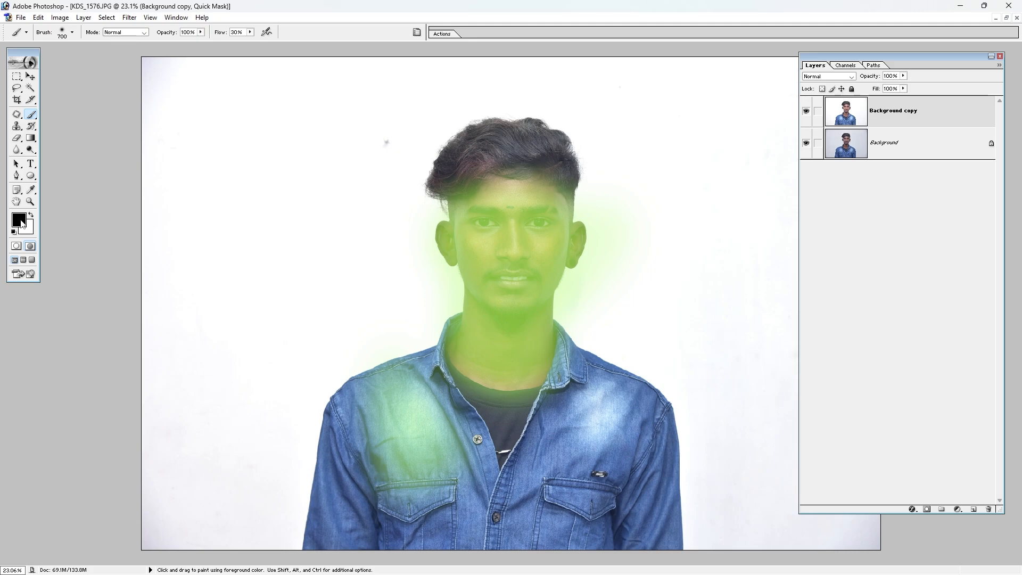
Erase the mask overspill from the denim shirt with white paint and convert the Quick Mask to a selection.
key("x")
mouse_move(394, 400)
left_mouse_down()
mouse_move(408, 442)
mouse_move(432, 468)
left_mouse_up()
mouse_move(406, 344)
left_mouse_down()
mouse_move(409, 308)
mouse_move(419, 309)
mouse_move(415, 323)
mouse_move(553, 423)
mouse_move(576, 331)
mouse_move(459, 411)
left_mouse_up()
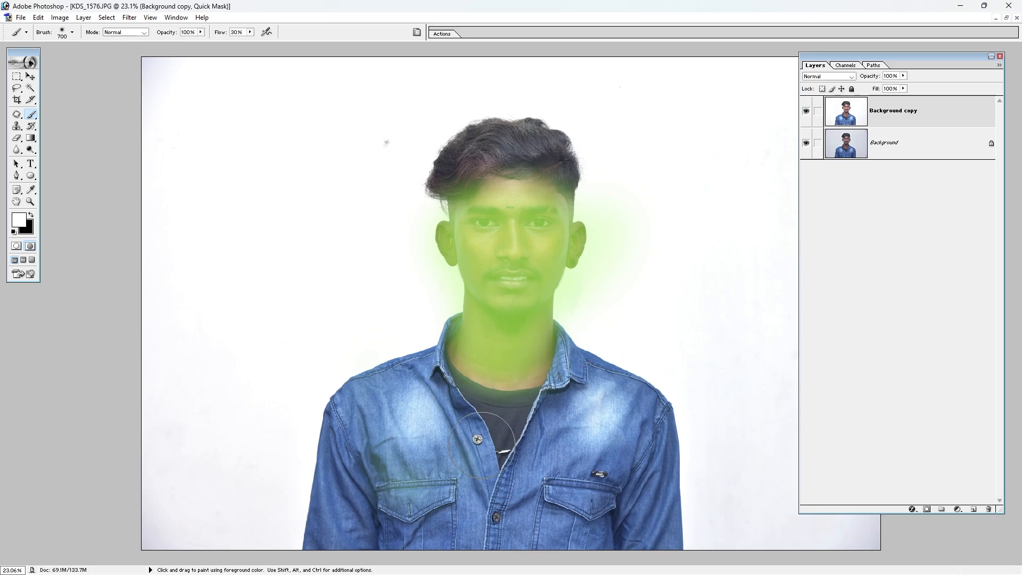
key("q")
Brighten the selected face and neck with Brightness/Contrast, setting Brightness to +14.
left_click_drag(532, 281, 716, 432)
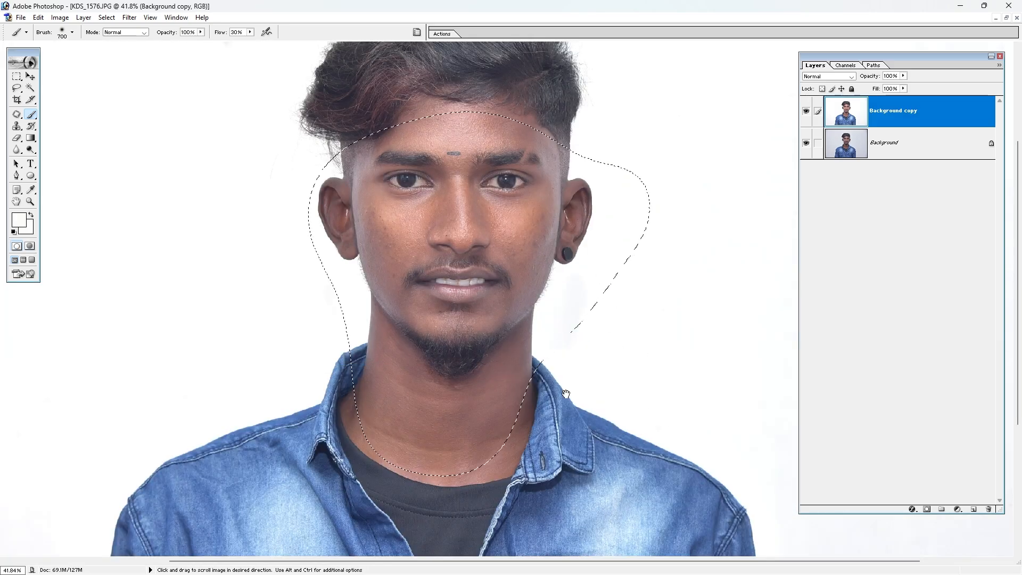
left_click_drag(525, 385, 474, 417)
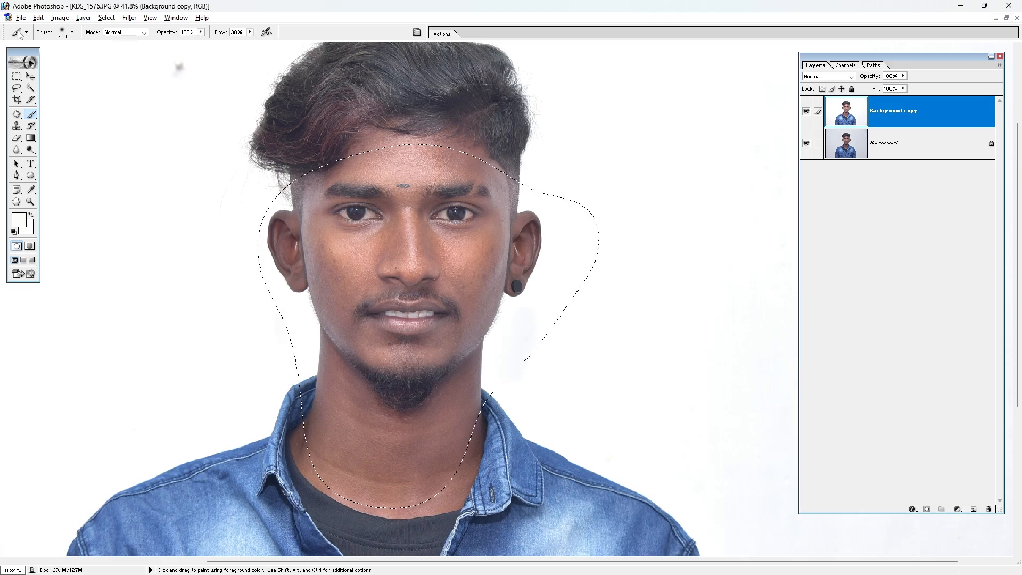
left_click(59, 17)
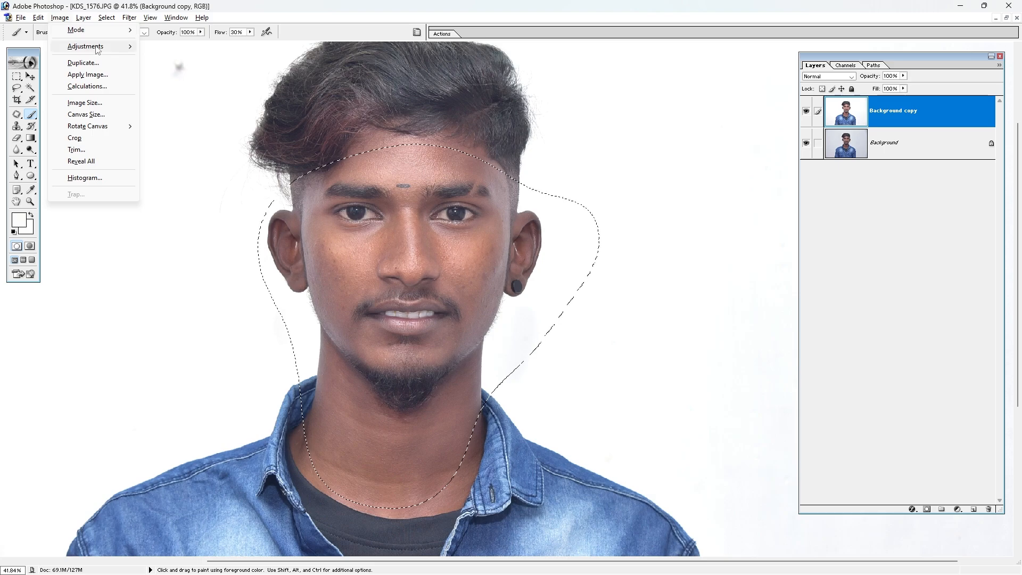
mouse_move(90, 46)
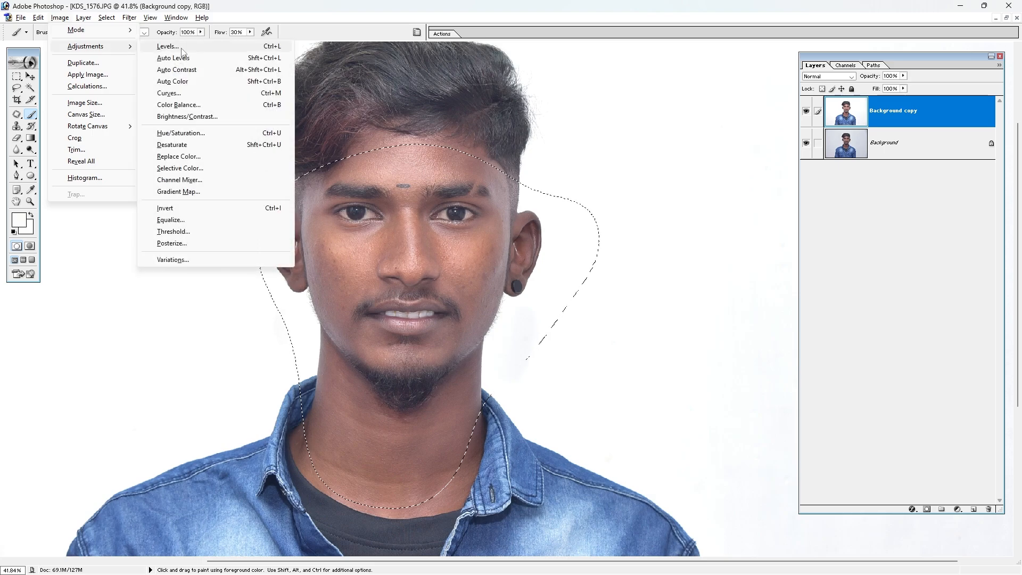
left_click(187, 117)
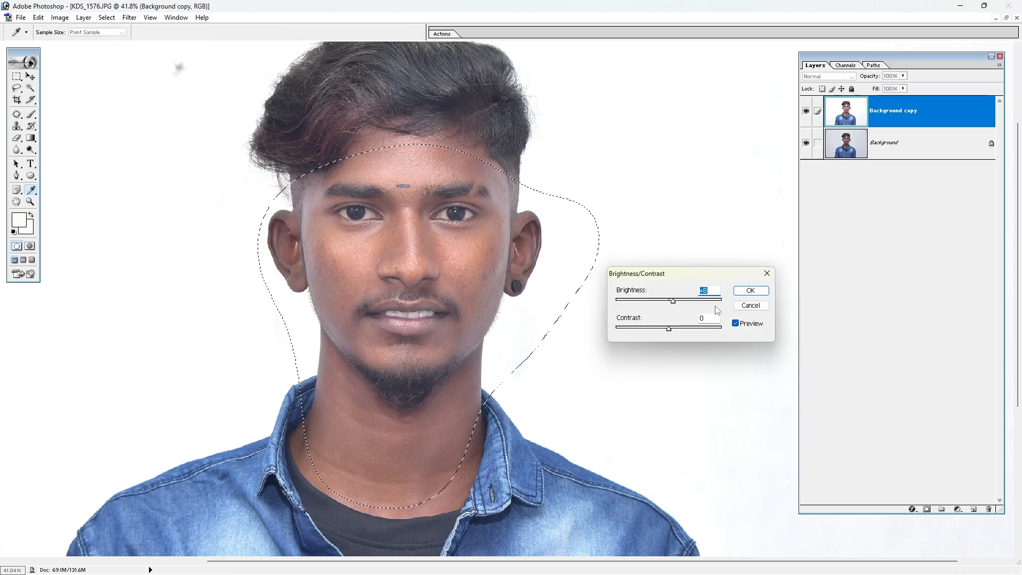
key("Up")
key("Up")
key("Up")
key("Up")
left_click(567, 463, "ctrl")
left_click(455, 290, "ctrl")
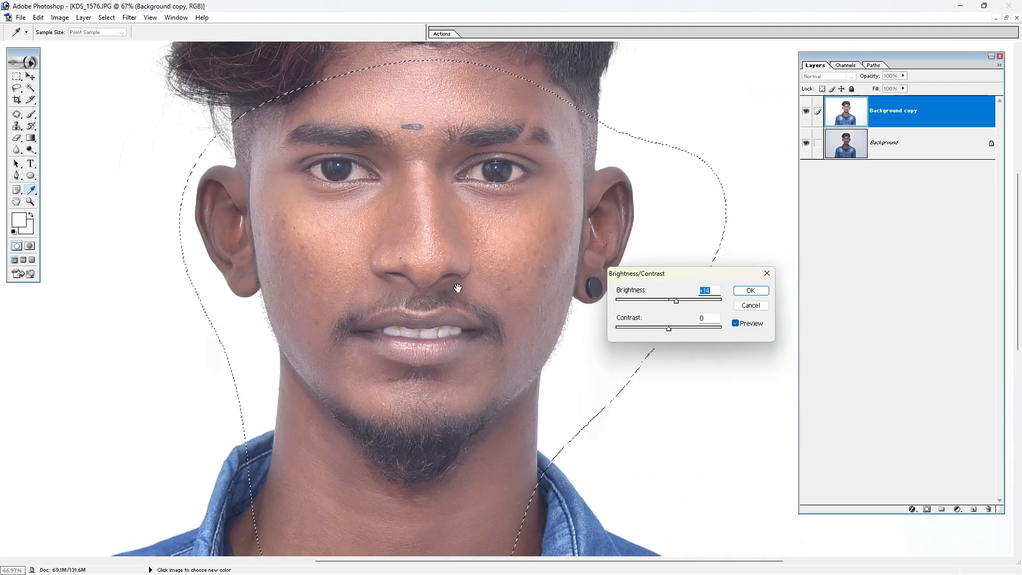
Set the Contrast of the selected face and neck to +17.
left_click(703, 318)
key("Up")
key("Up")
key("Up")
key("Up")
key("Up")
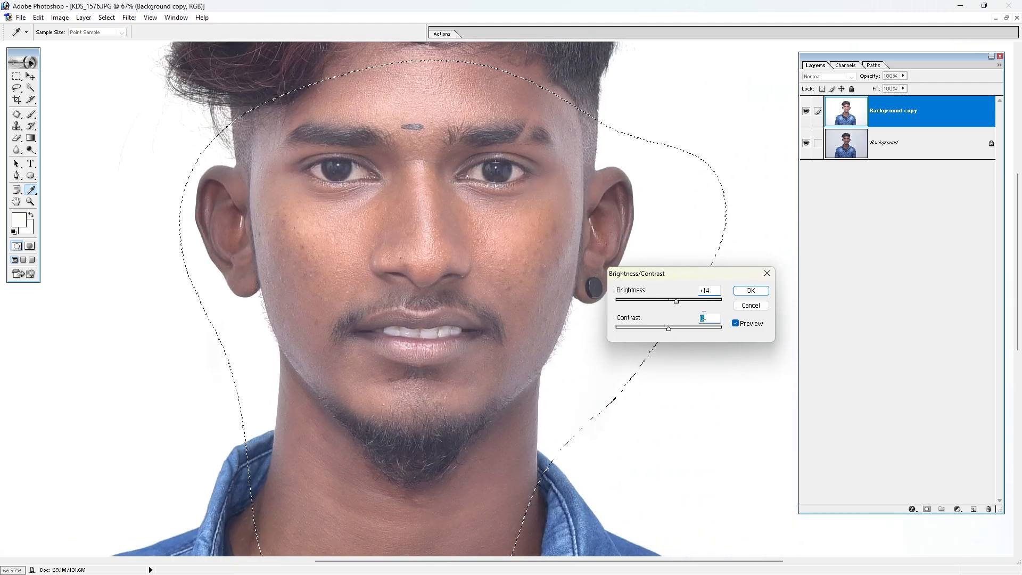
key("Up")
key("Up")
key("Up")
key("Up")
key("Up")
key("Up")
key("Up")
key("Up")
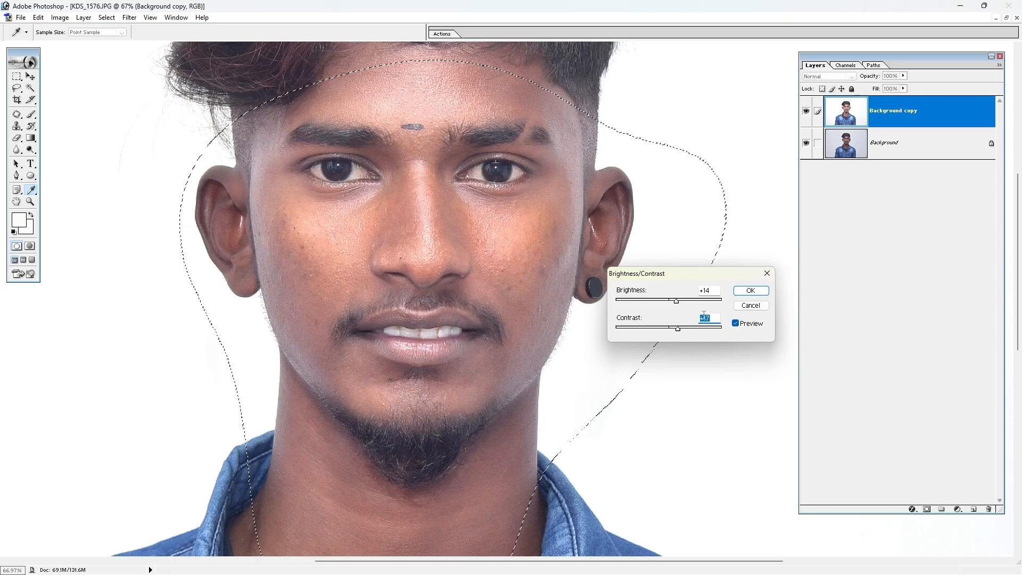
Compare the face with and without the adjustment preview, apply the Brightness/Contrast change, and clear the selection.
left_click(735, 326)
left_click(735, 324)
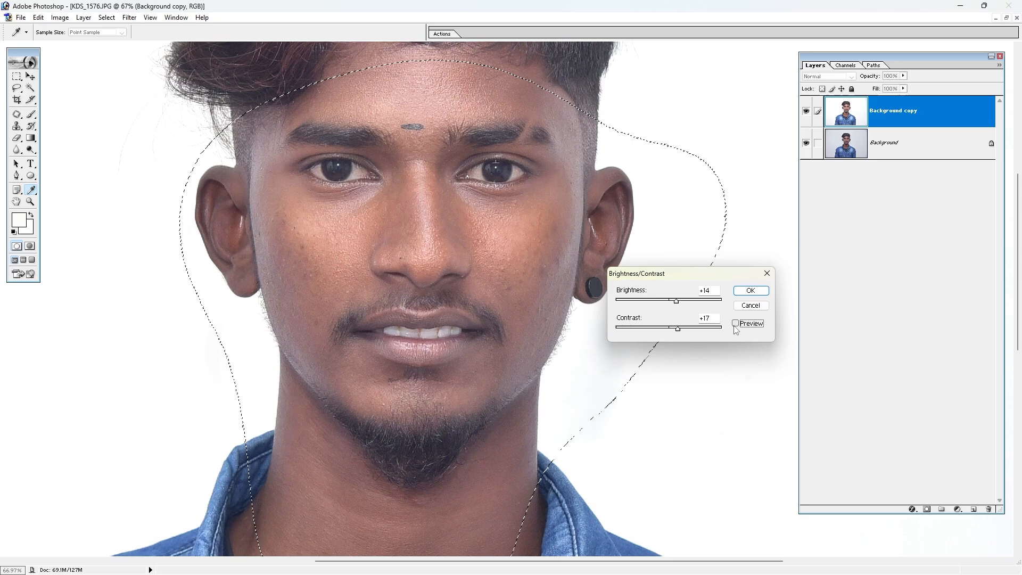
left_click(735, 324)
left_click(735, 325)
left_click(735, 325)
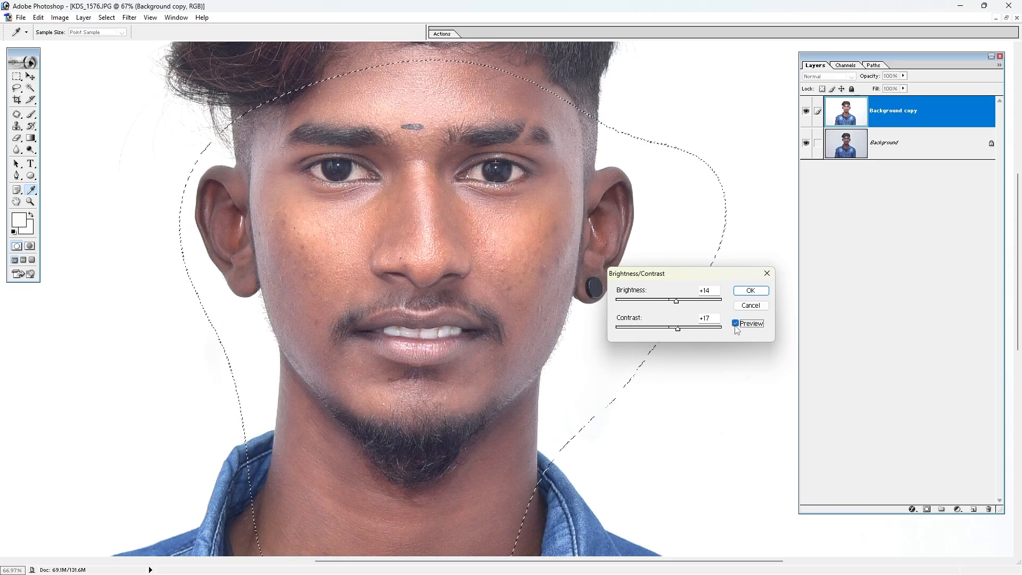
key("Return")
key("ctrl+0")
key("ctrl+d")
key("v")
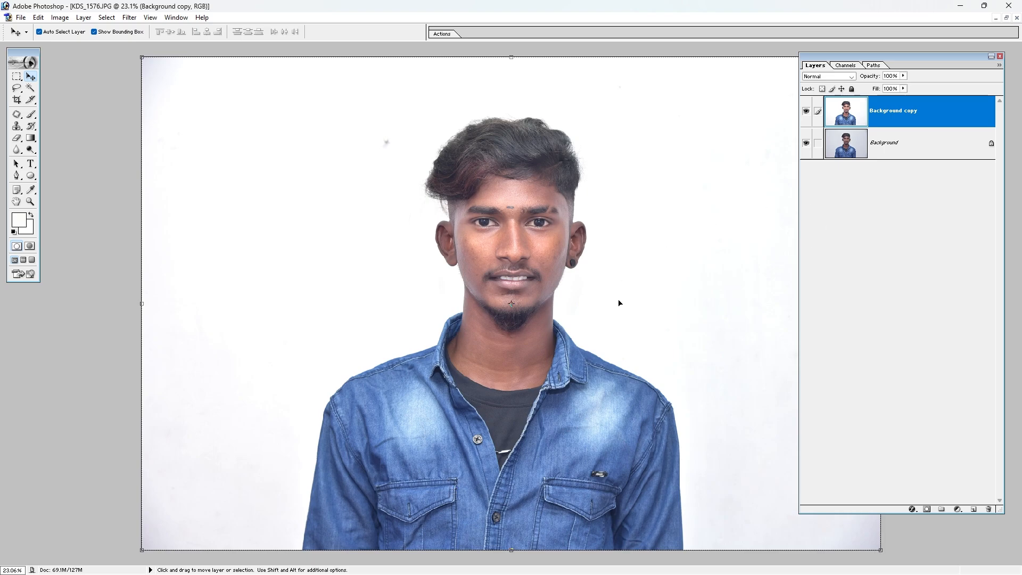
Adjust the whole Background copy layer with Levels, using black input 25 and midtone 1.10, fine-tune the white input, and apply.
key("ctrl+l")
left_click_drag(538, 217, 773, 234)
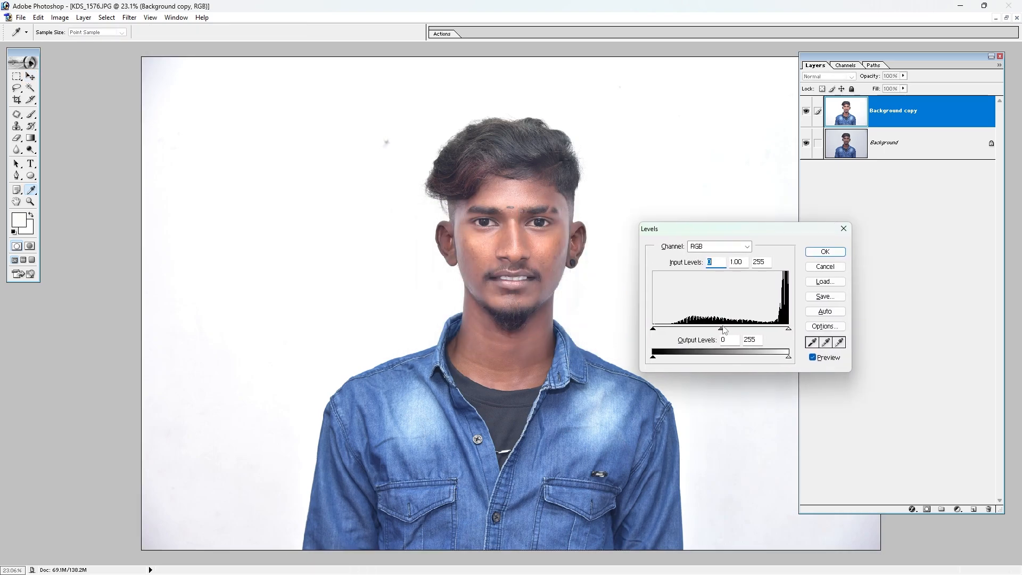
left_click_drag(717, 331, 713, 331)
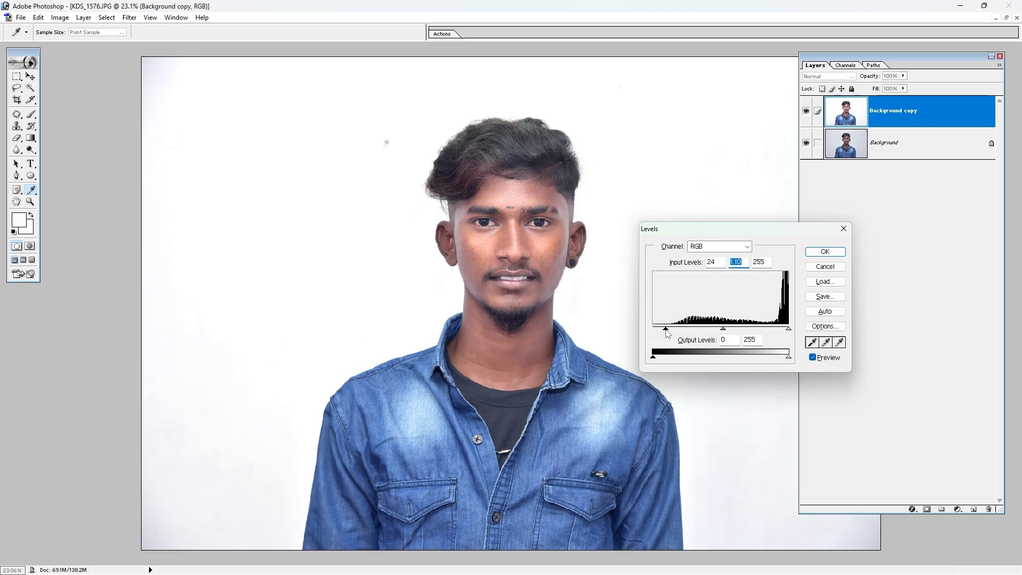
left_click_drag(667, 333, 668, 333)
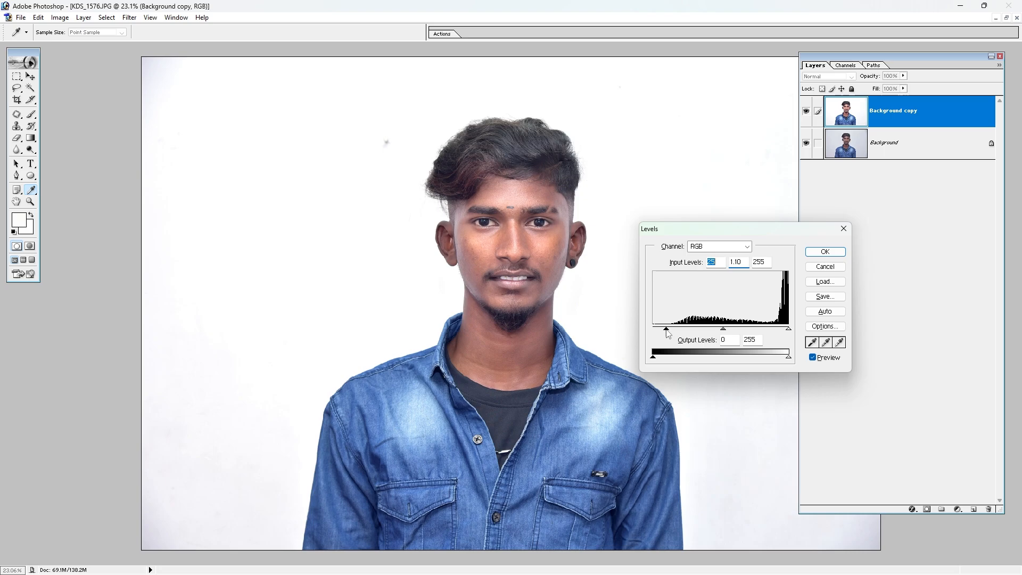
left_click(785, 331)
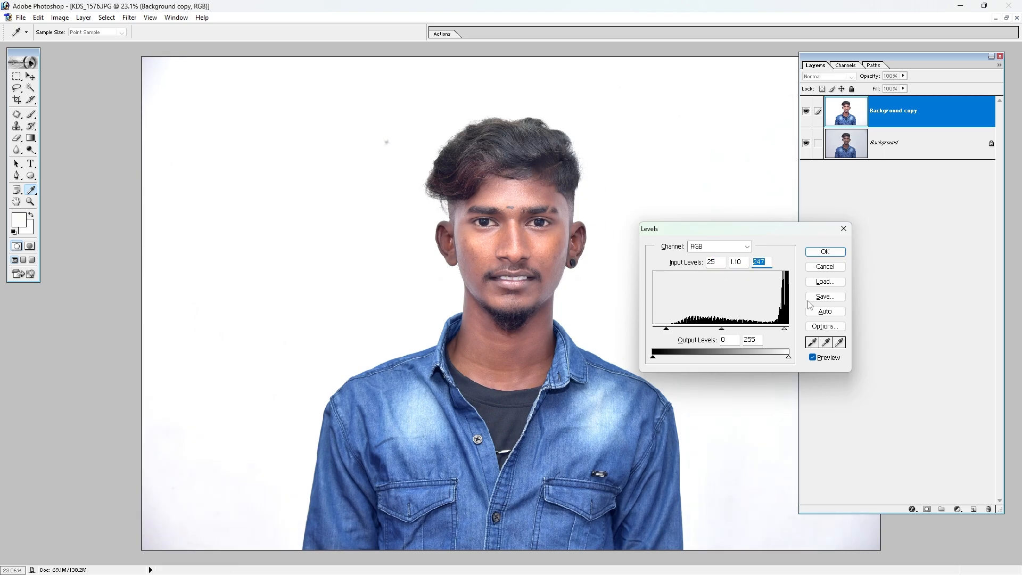
left_click_drag(787, 334, 789, 332)
left_click(825, 251)
key("v")
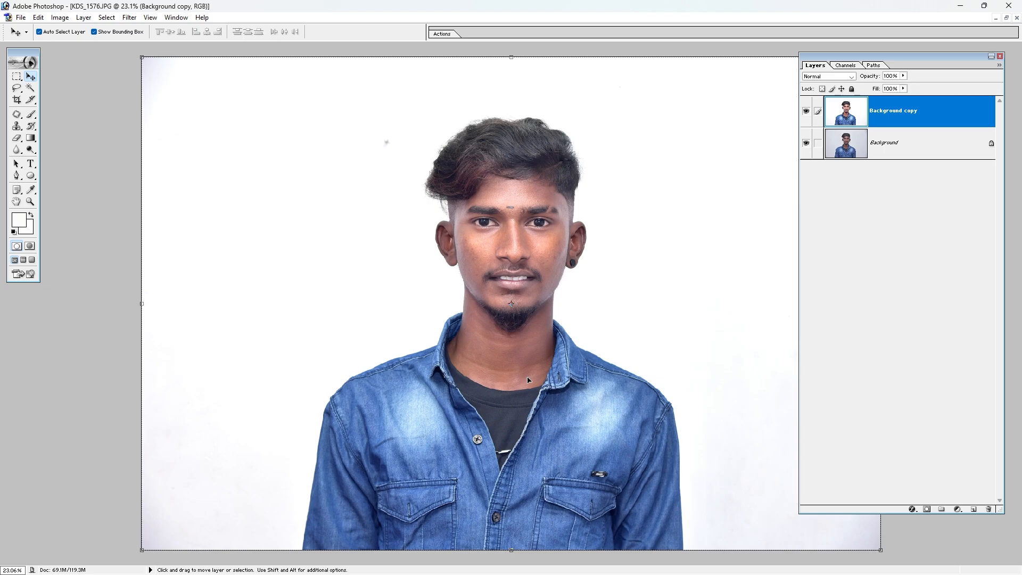
Raise the overall saturation of the Background copy layer slightly with Hue/Saturation and apply the change.
key("ctrl+u")
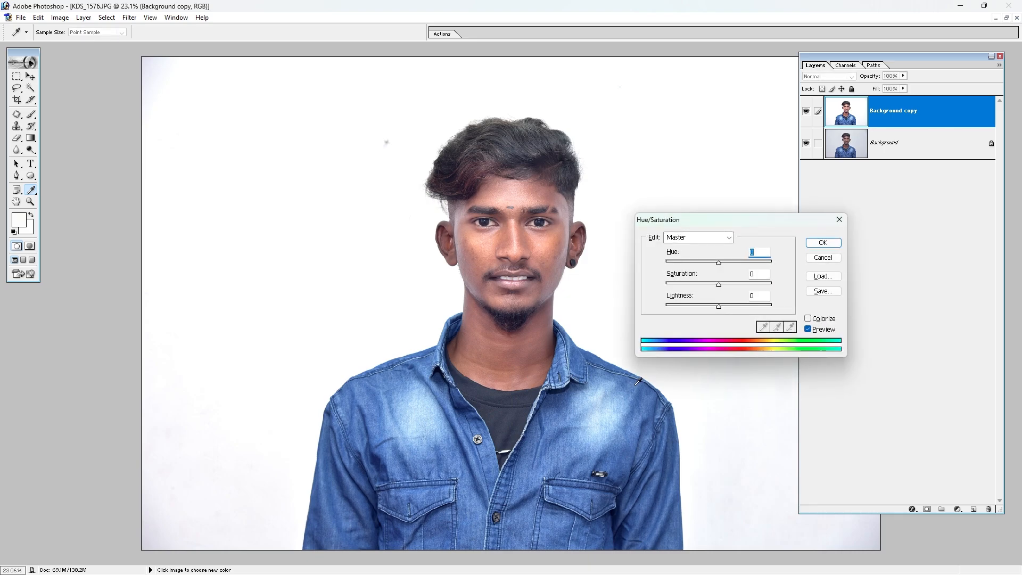
key("Tab")
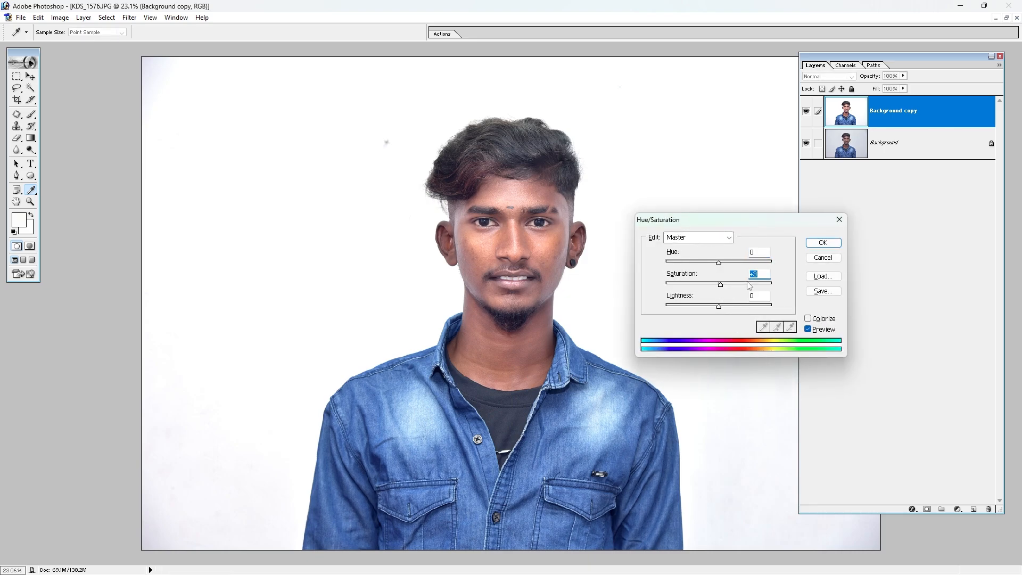
key("Up")
key("Up")
key("Up")
key("Up")
key("Up")
key("Up")
key("Up")
left_click(814, 244)
Shift the portrait's midtones slightly towards cyan and blue with Color Balance, keeping Preserve Luminosity on, and apply.
left_click_drag(642, 169, 404, 446)
left_click_drag(500, 319, 419, 435)
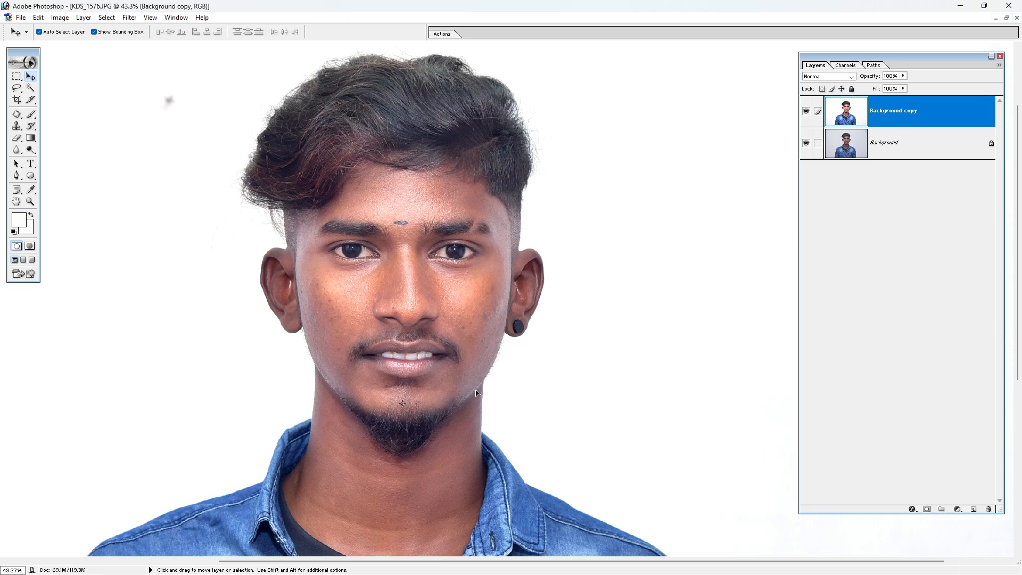
left_click_drag(396, 377, 405, 323)
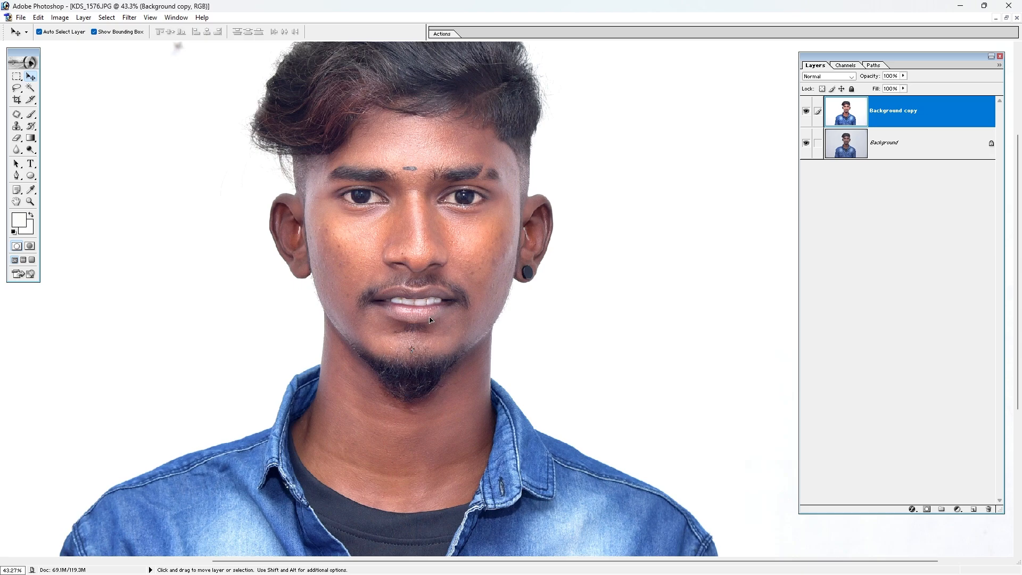
key("ctrl+b")
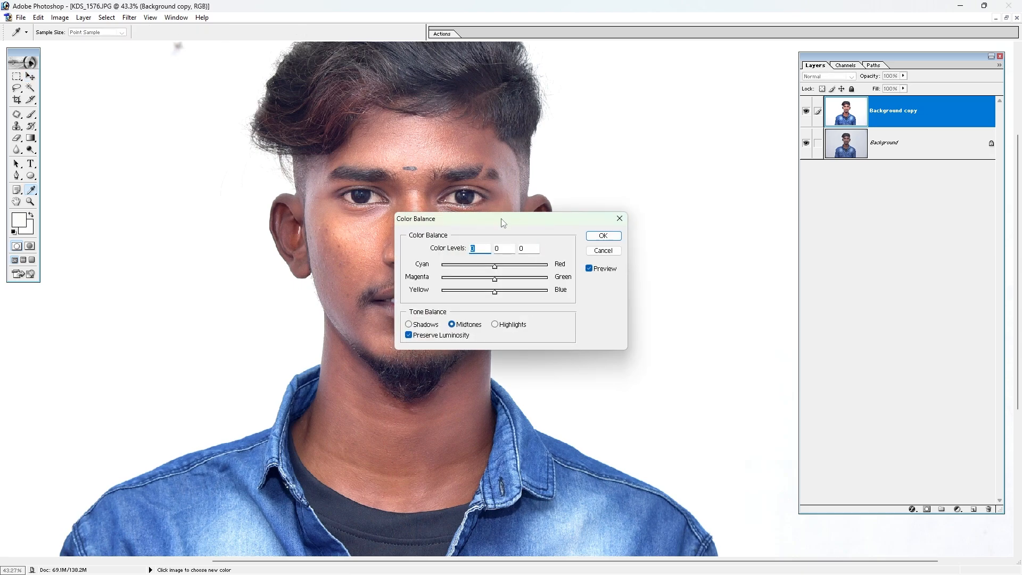
left_click_drag(504, 220, 679, 242)
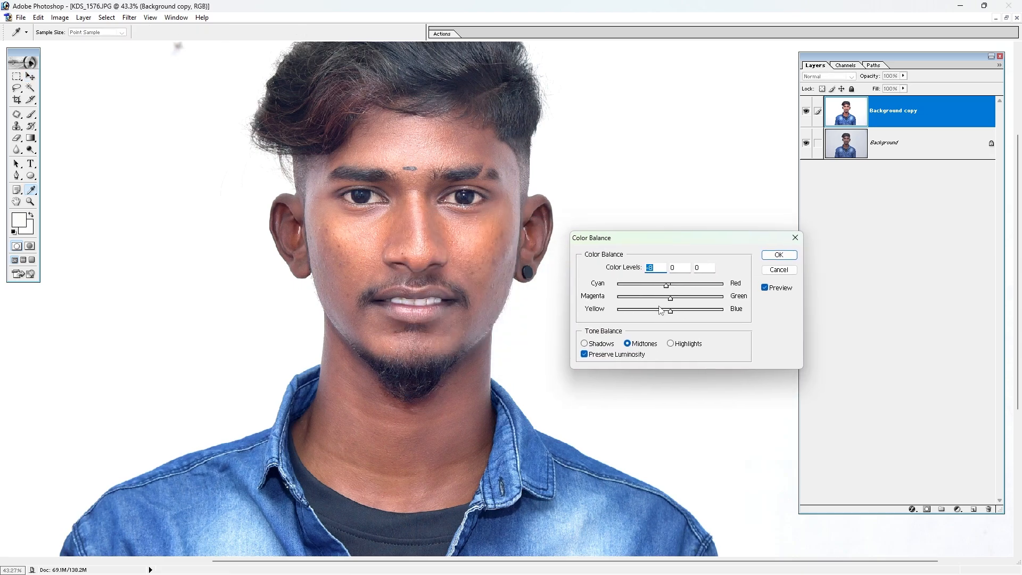
key("Down")
key("Tab")
key("Tab")
key("Up")
key("Up")
key("Up")
key("Return")
Draw a freehand Lasso selection around the denim shirt and collar, passing along the neck and leaving out the face.
key("ctrl+0")
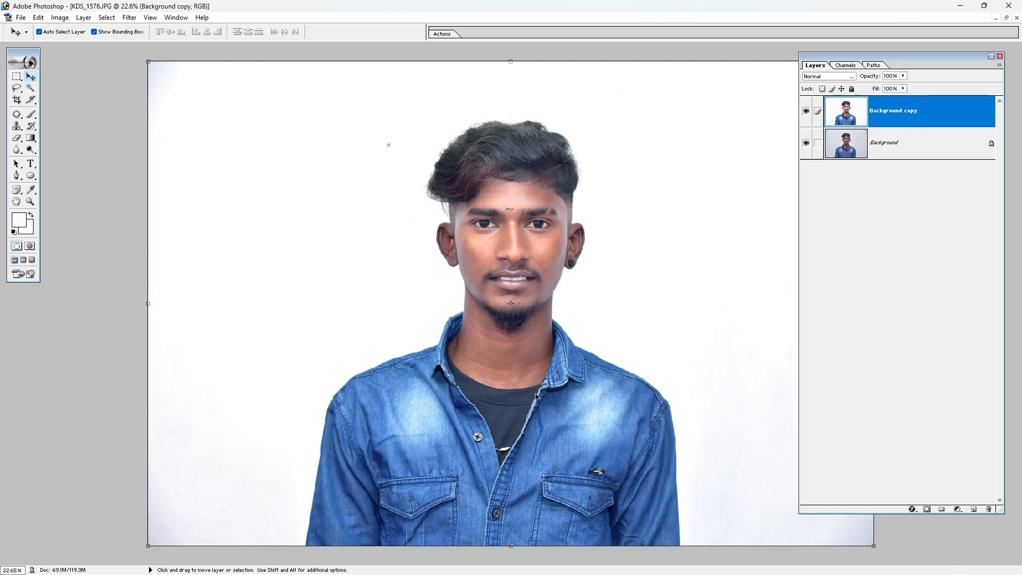
key("l")
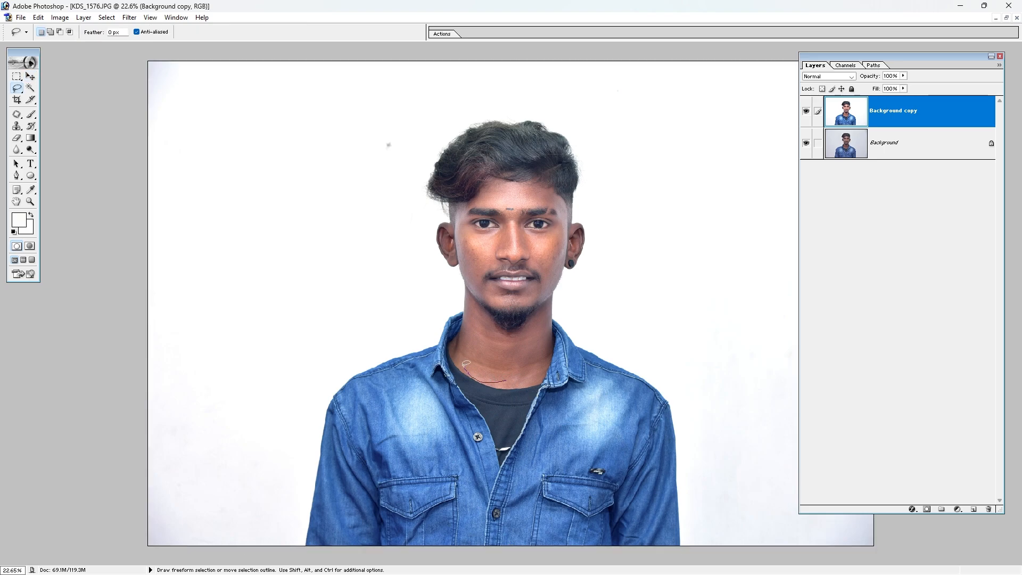
mouse_move(466, 318)
left_mouse_down()
mouse_move(430, 296)
mouse_move(205, 398)
mouse_move(243, 545)
mouse_move(529, 568)
mouse_move(721, 492)
mouse_move(699, 373)
mouse_move(653, 327)
mouse_move(561, 298)
mouse_move(549, 342)
left_mouse_up()
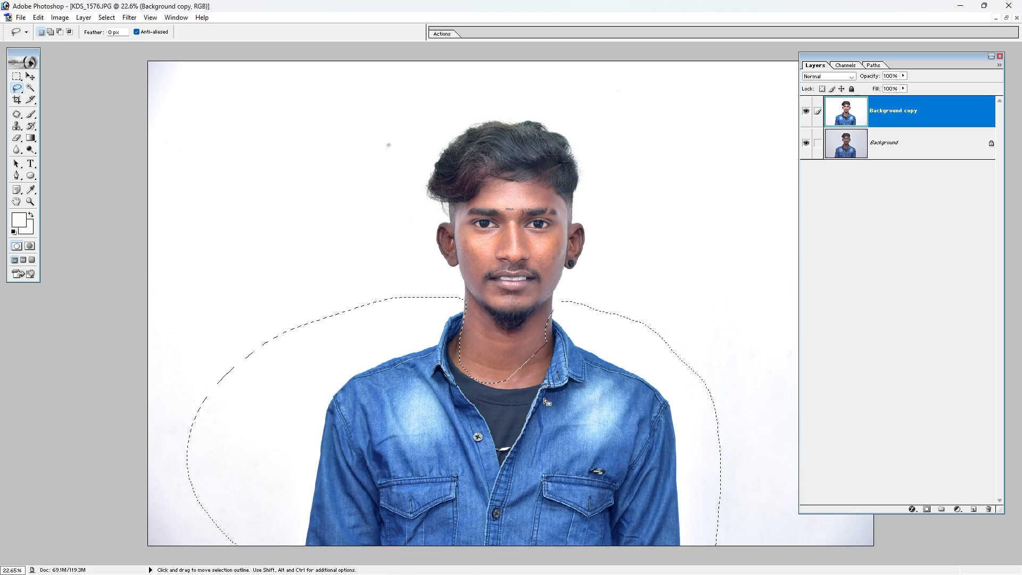
Set the Saturation of the Blues to +47 within the shirt selection using Hue/Saturation, apply it, and clear the selection.
key("ctrl+u")
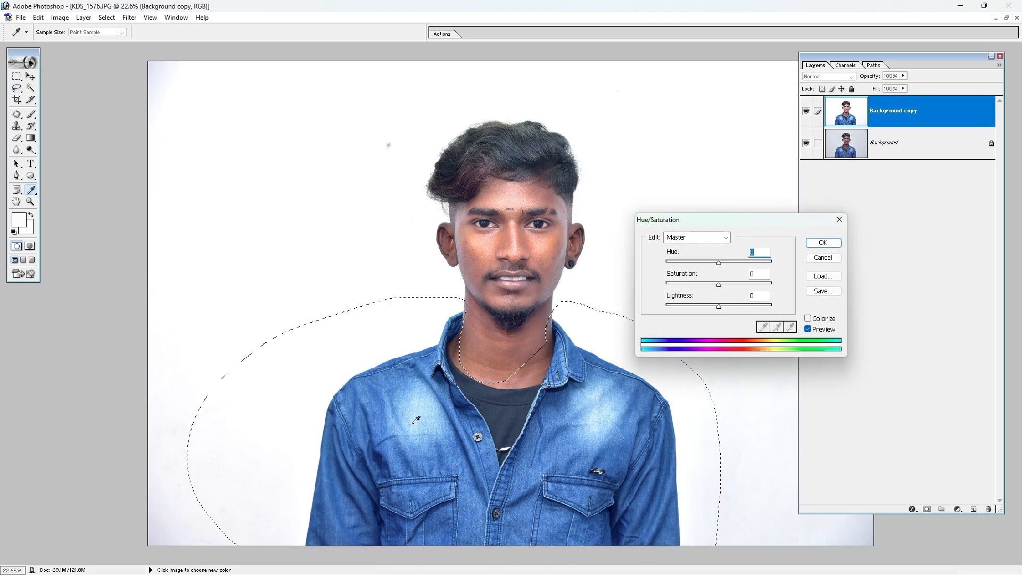
left_click(695, 238)
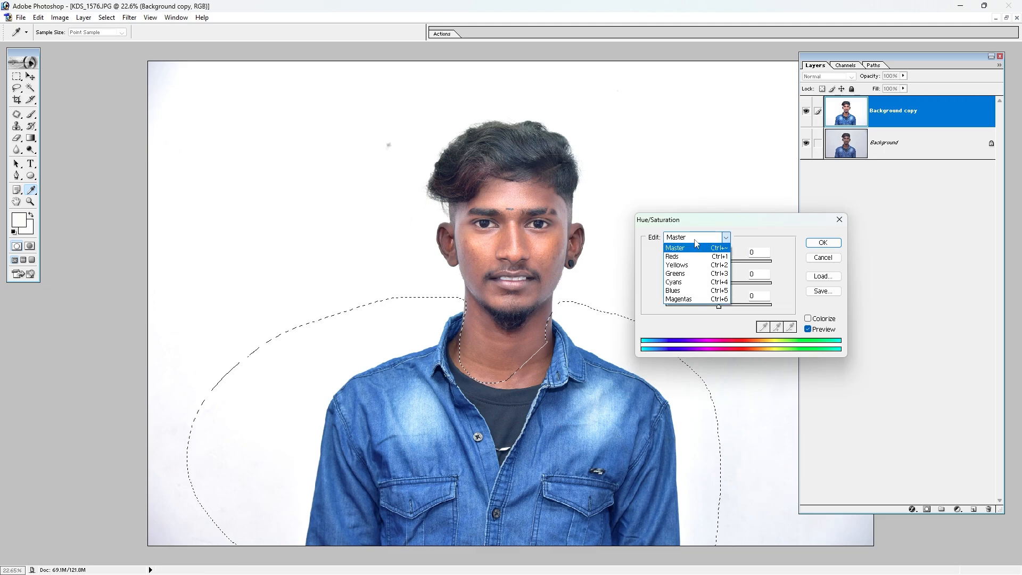
left_click(695, 290)
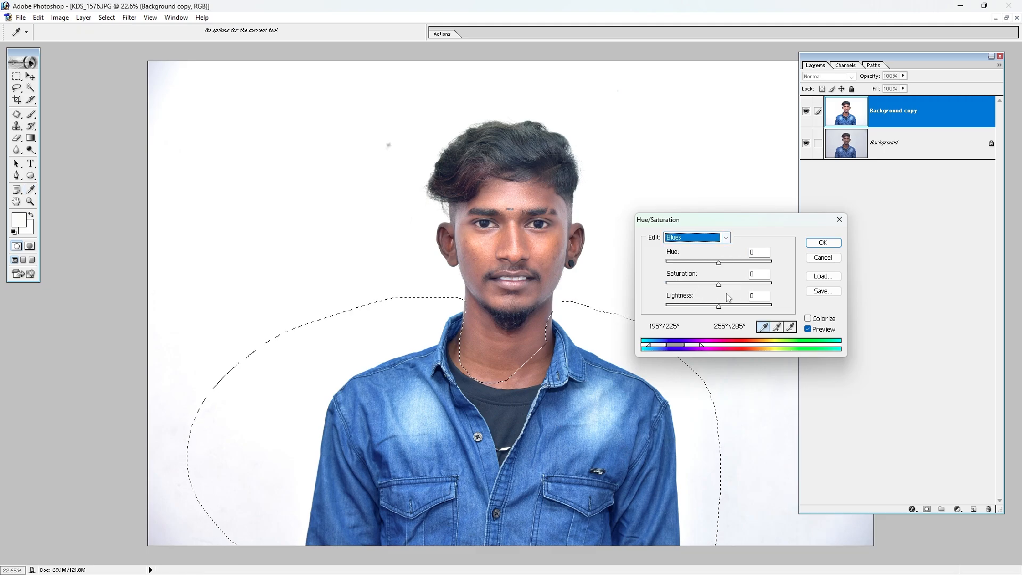
key("Tab")
left_click_drag(738, 284, 744, 284)
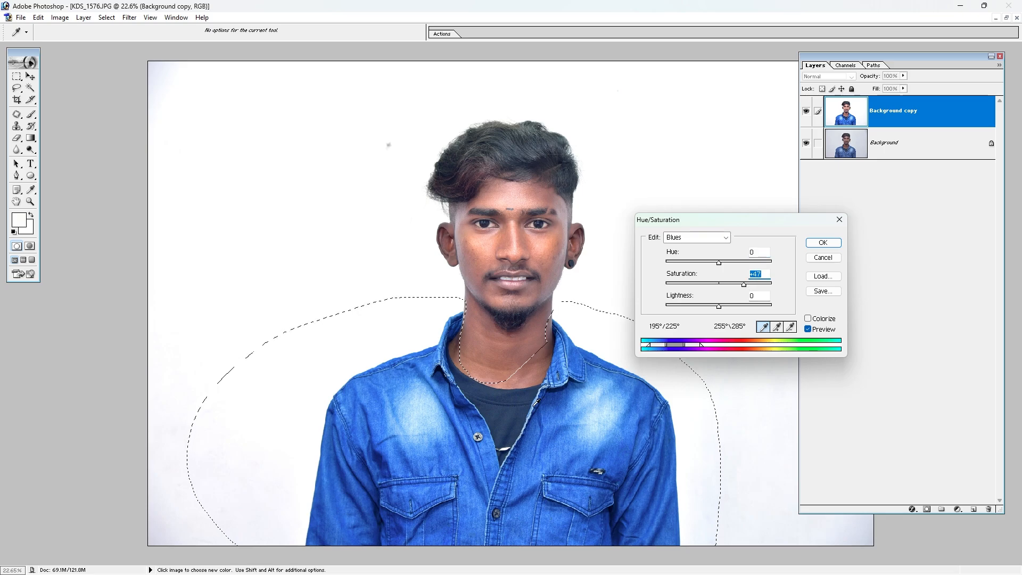
key("Return")
key("ctrl+d")
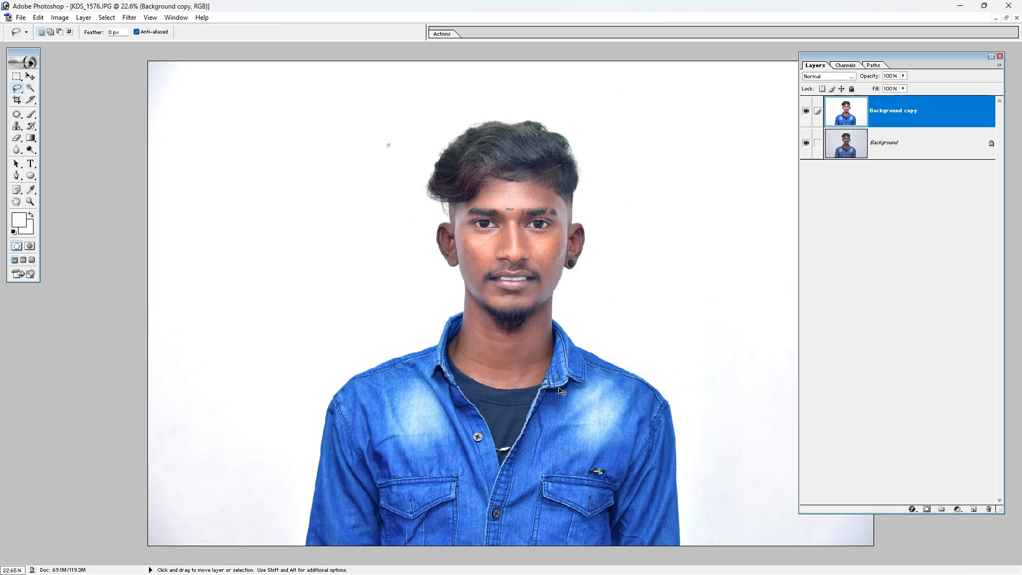
Select the dark T-shirt inside the open collar with the Magic Wand at tolerance 32, adding its missed areas.
left_click_drag(374, 325, 660, 496)
key("w")
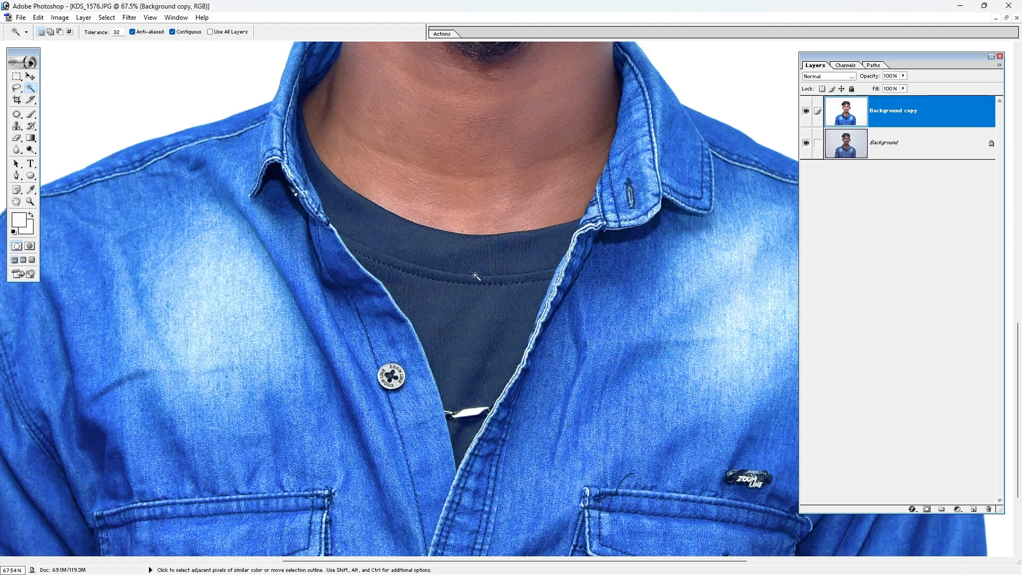
key("shift")
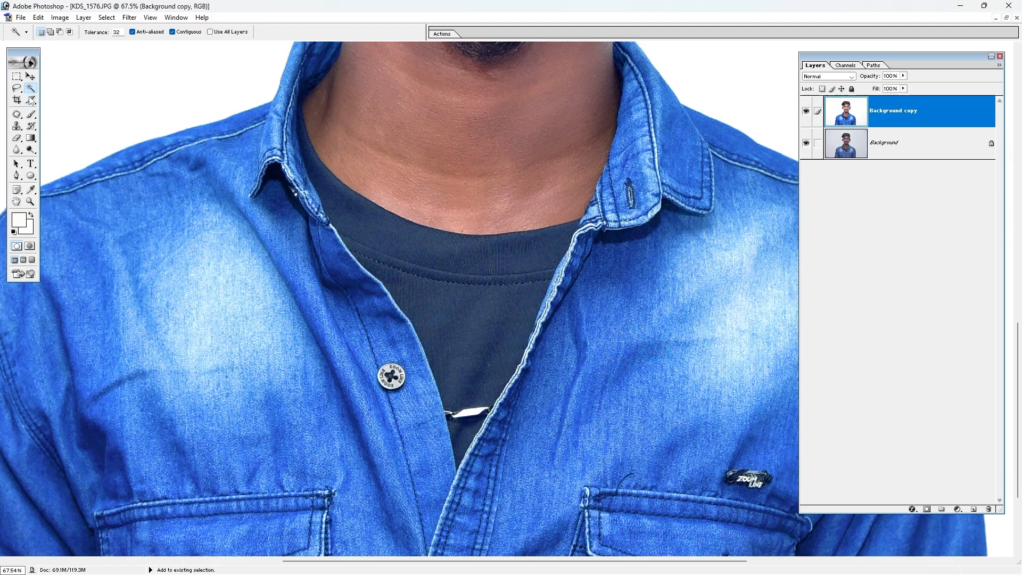
left_click(449, 314, "shift")
left_click(310, 155, "shift")
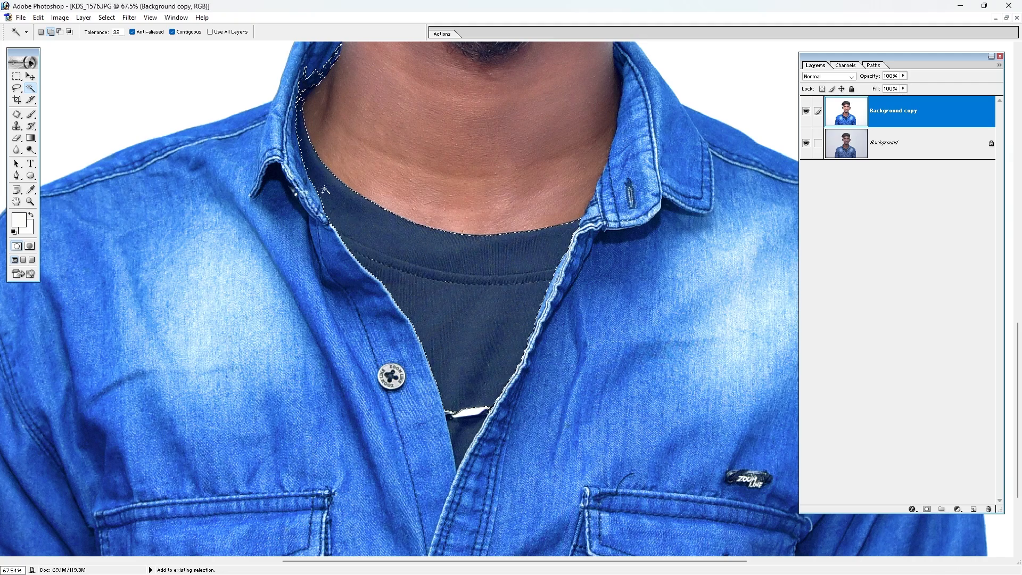
left_click(303, 139, "shift")
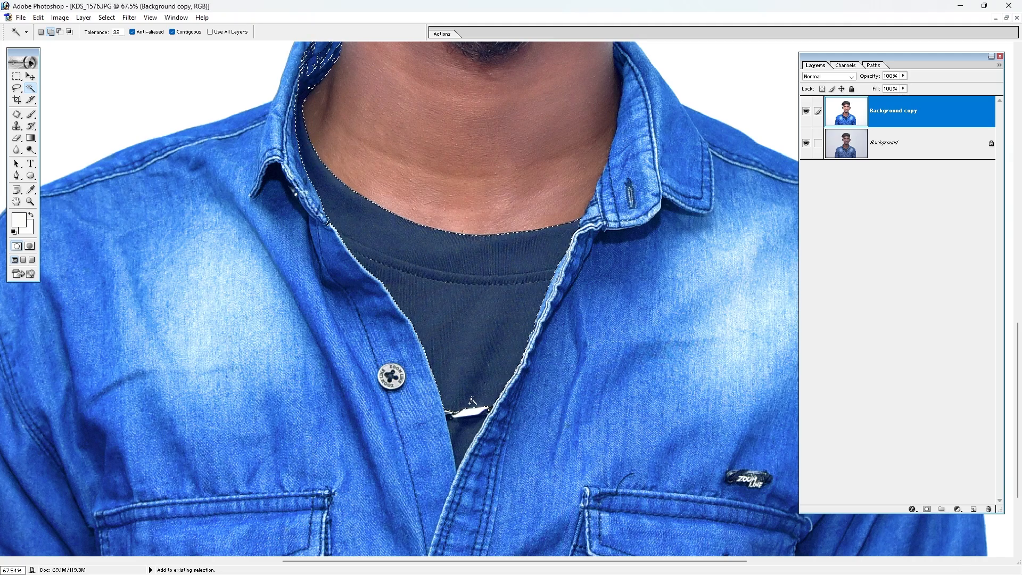
left_click(470, 436, "shift")
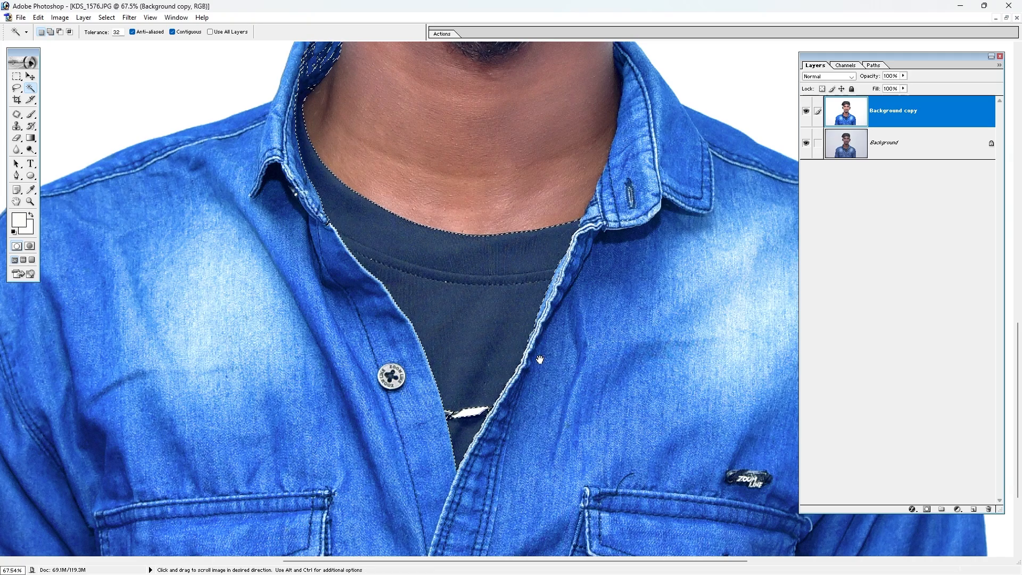
Subtract the inner denim collar from the T-shirt selection with the Lasso and round off the selection's upper tip.
scroll(394, 308, "up", 3)
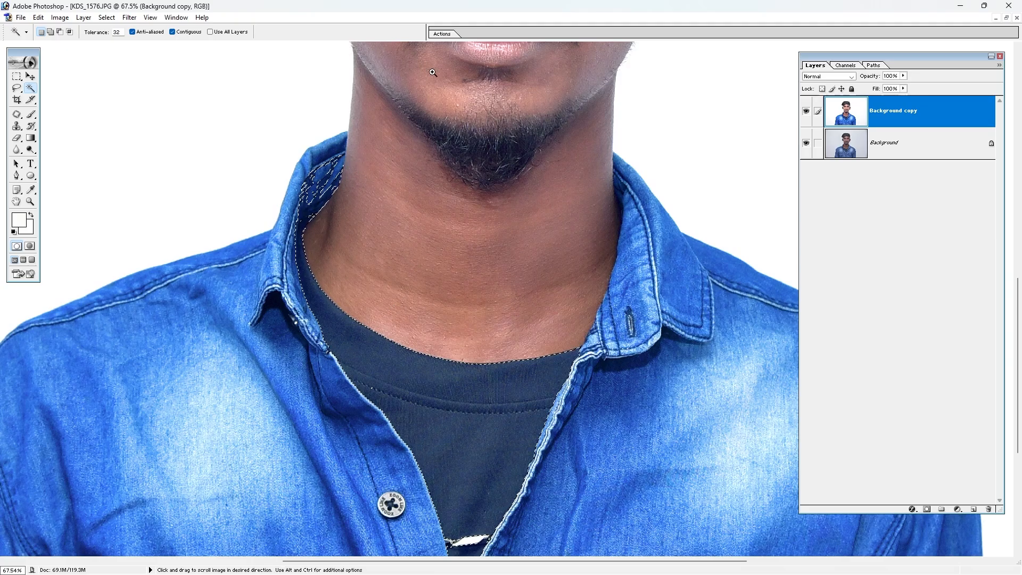
left_click_drag(392, 102, 279, 292)
key("l")
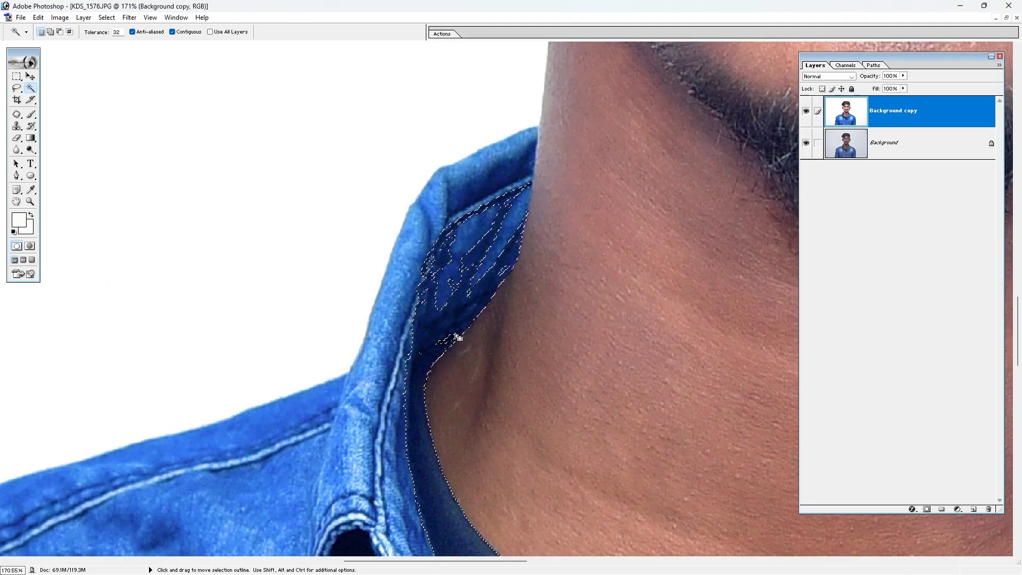
mouse_move(439, 392)
left_mouse_down()
mouse_move(361, 236)
mouse_move(461, 134)
mouse_move(598, 182)
left_mouse_up()
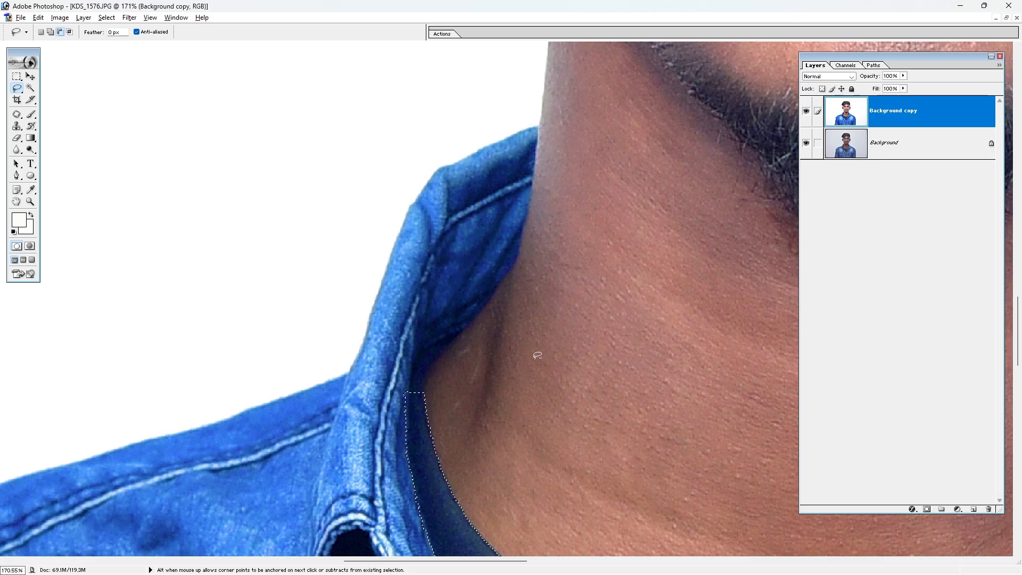
key("space")
left_click_drag(413, 470, 382, 343)
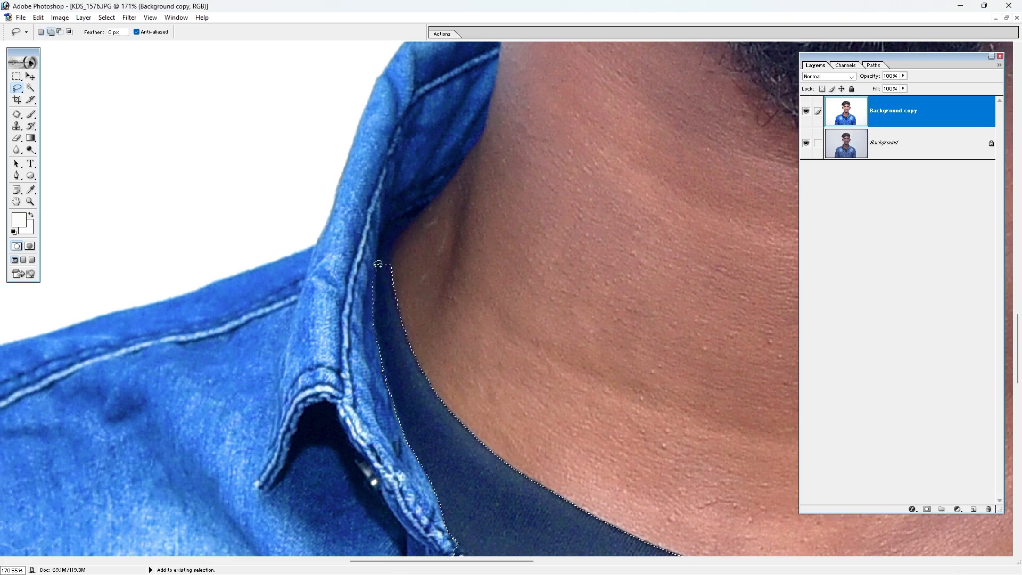
mouse_move(376, 265)
left_mouse_down()
mouse_move(388, 238)
mouse_move(399, 286)
left_mouse_up()
key("ctrl+minus")
key("ctrl+minus")
key("ctrl+minus")
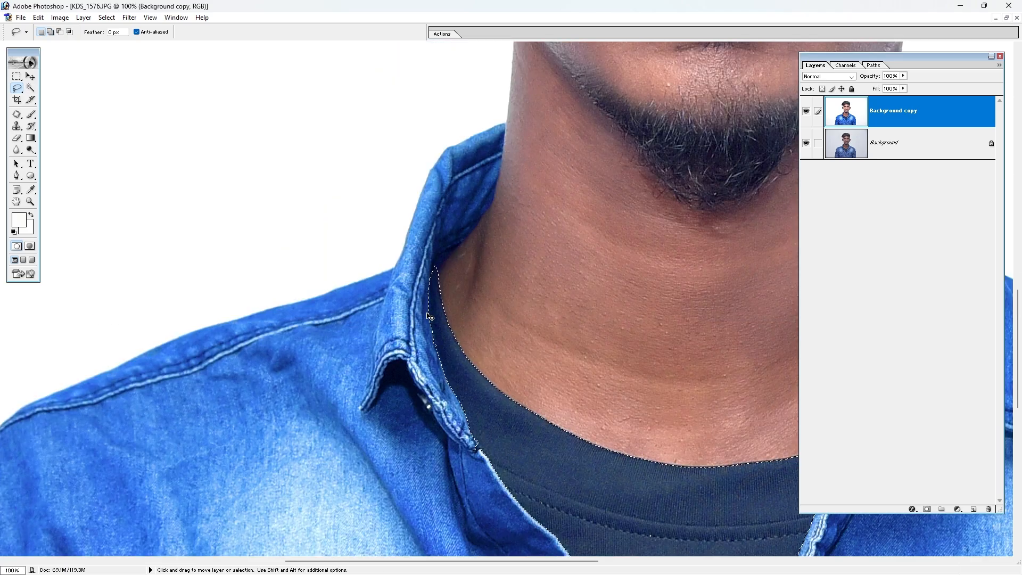
left_click_drag(475, 320, 379, 191)
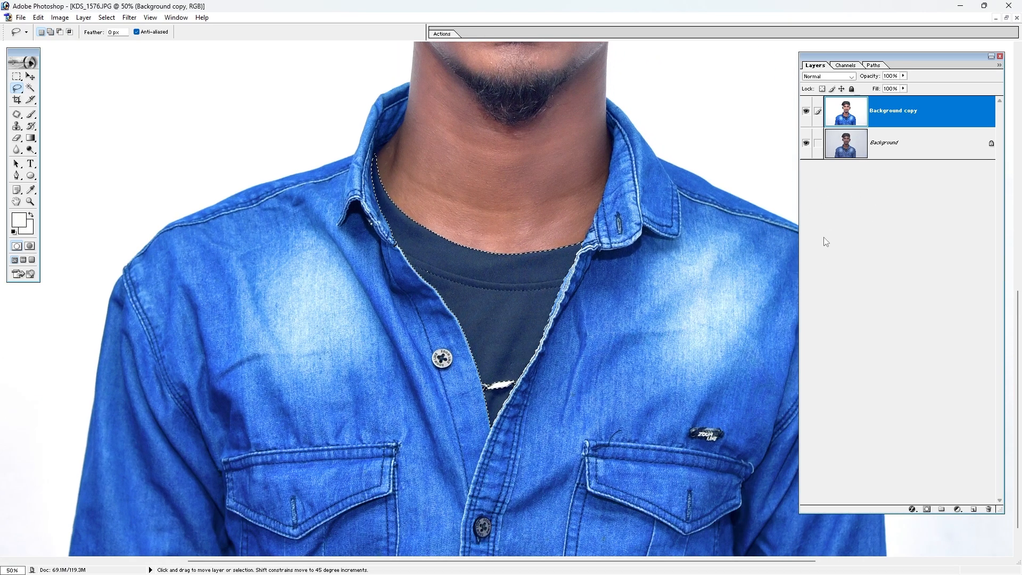
Try Hue/Saturation with Saturation -100 and Lightness -49 on the selected T-shirt, and undo back to the active selection.
key("ctrl+u")
left_click_drag(719, 284, 666, 285)
mouse_move(708, 311)
left_mouse_down()
mouse_move(686, 313)
mouse_move(707, 312)
mouse_move(695, 313)
left_mouse_up()
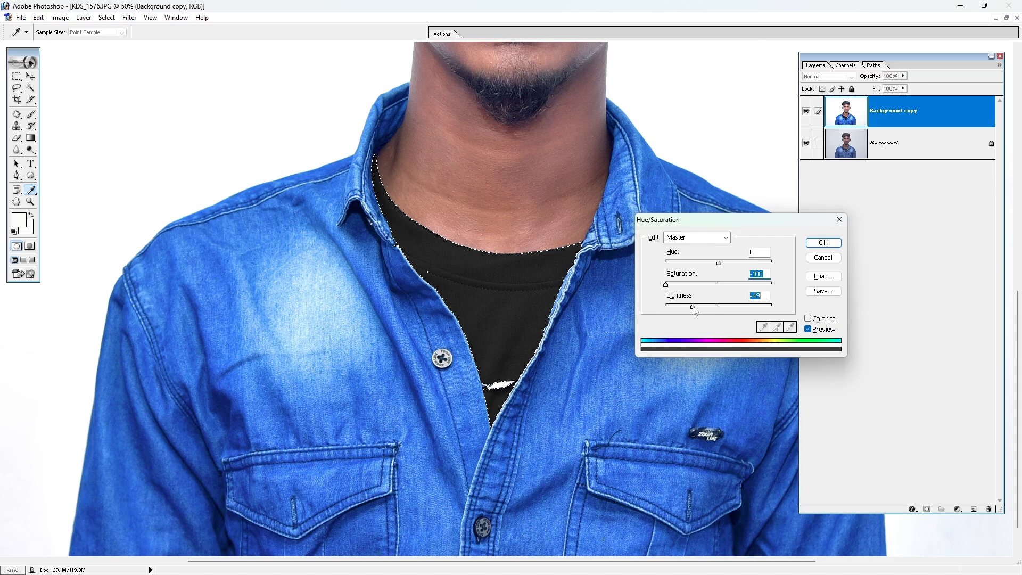
key("Return")
key("l")
key("ctrl+d")
key("ctrl+0")
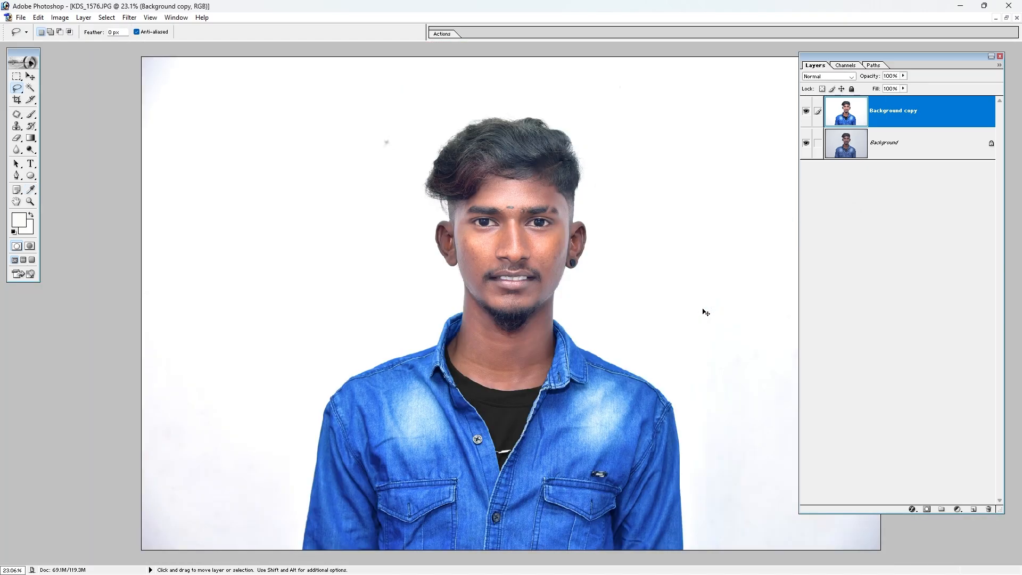
key("ctrl+shift+d")
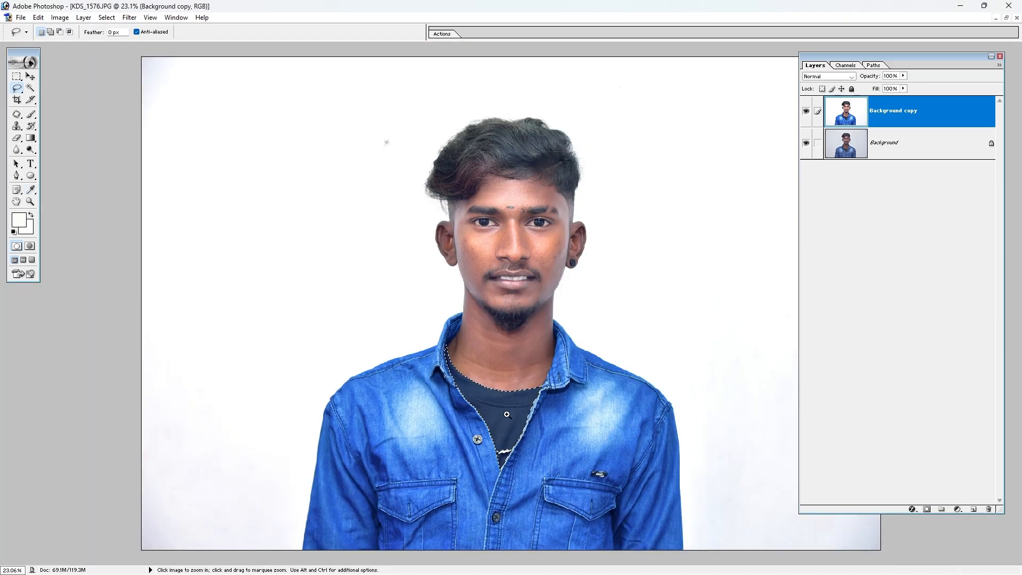
Neutralise and darken the selected T-shirt with Saturation -82 and Lightness about -20, apply it, and clear the selection.
left_click_drag(450, 346, 628, 472)
key("ctrl+u")
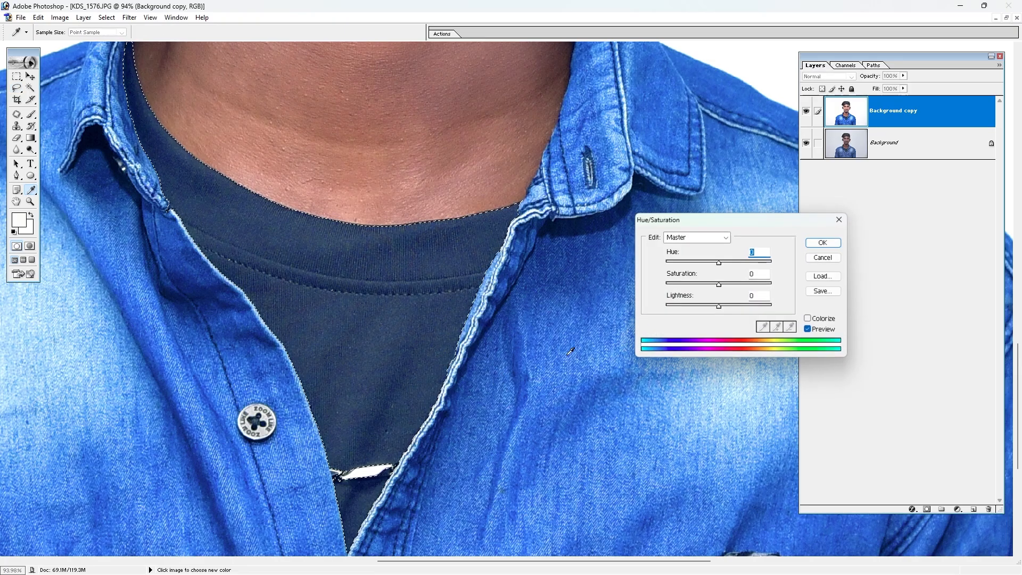
left_click_drag(719, 284, 713, 310)
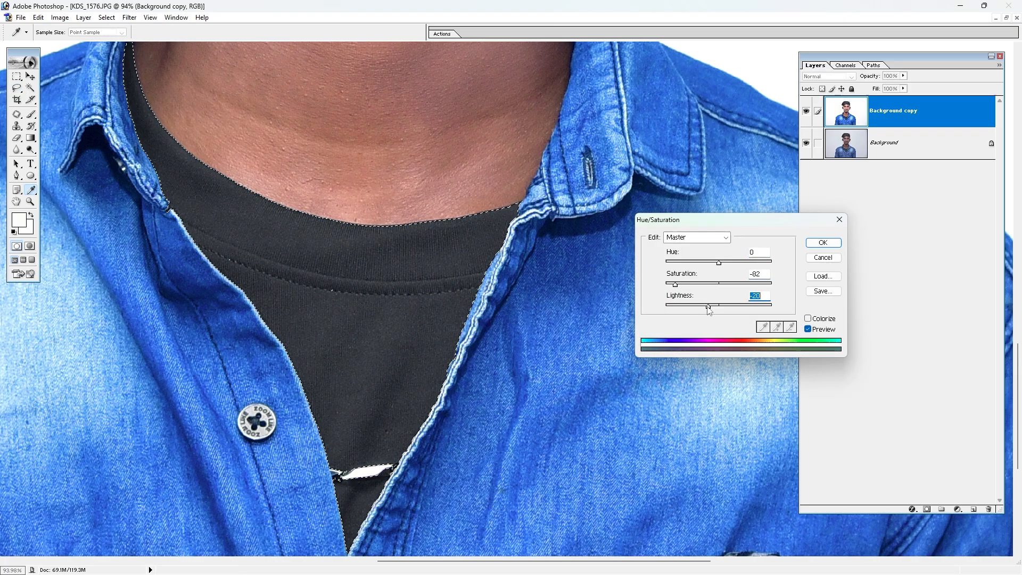
key("Return")
key("ctrl+d")
key("ctrl+0")
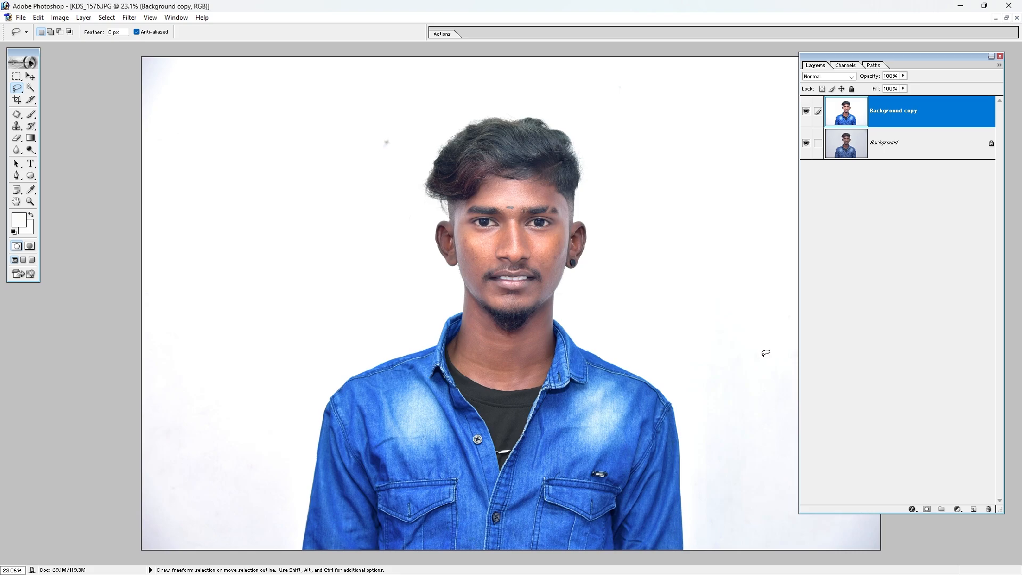
Run the Pimples action, inspect the face's skin in black and white, and delete the added Hue/Saturation adjustment layer.
left_click(440, 35)
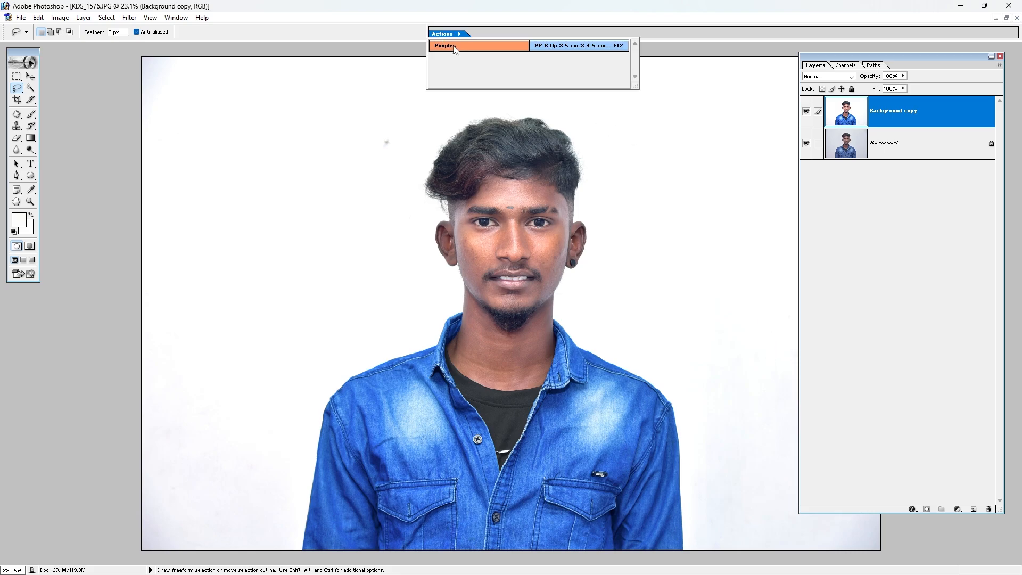
left_click(456, 46)
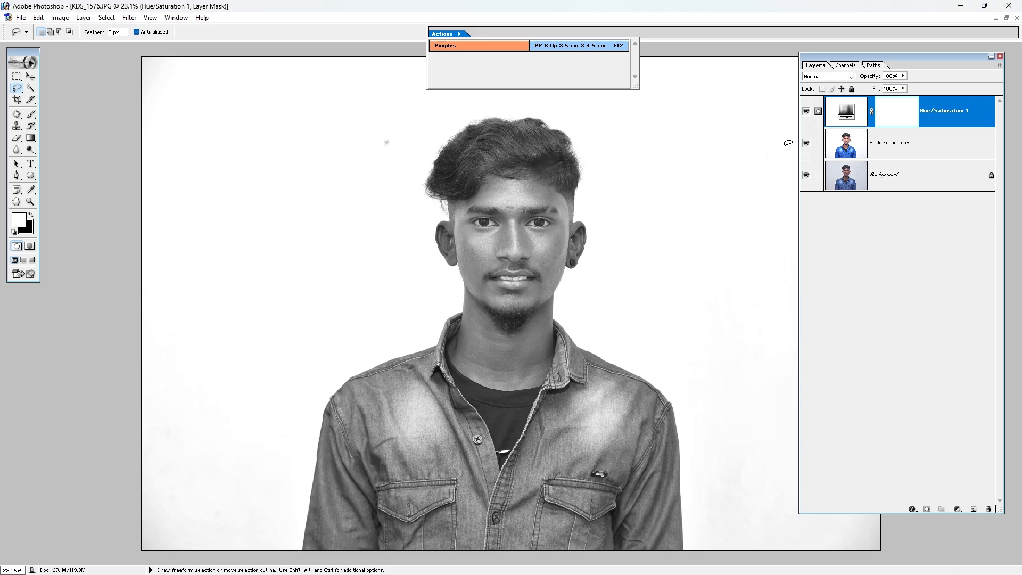
left_click_drag(444, 322, 443, 322)
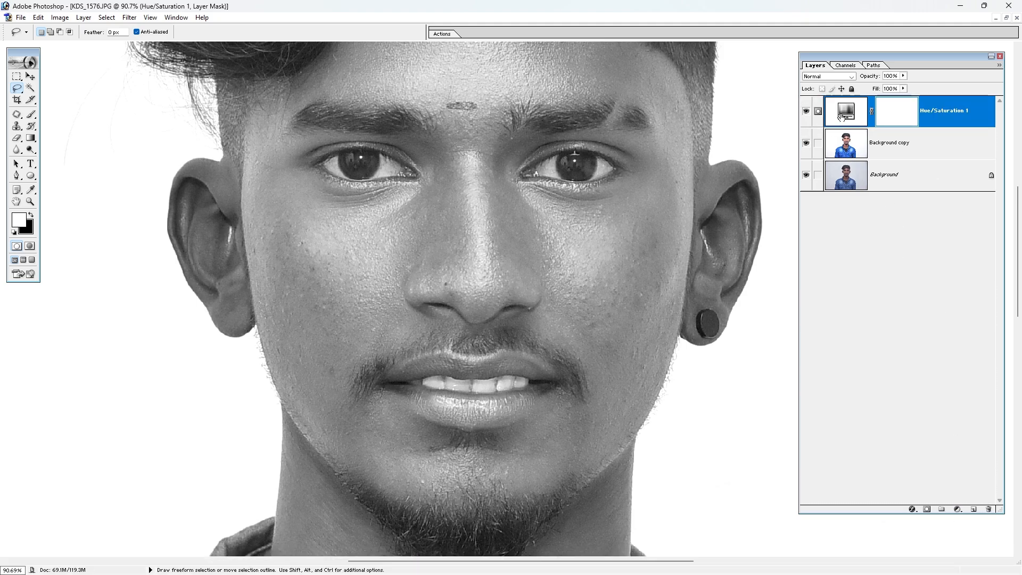
left_click_drag(842, 116, 988, 510)
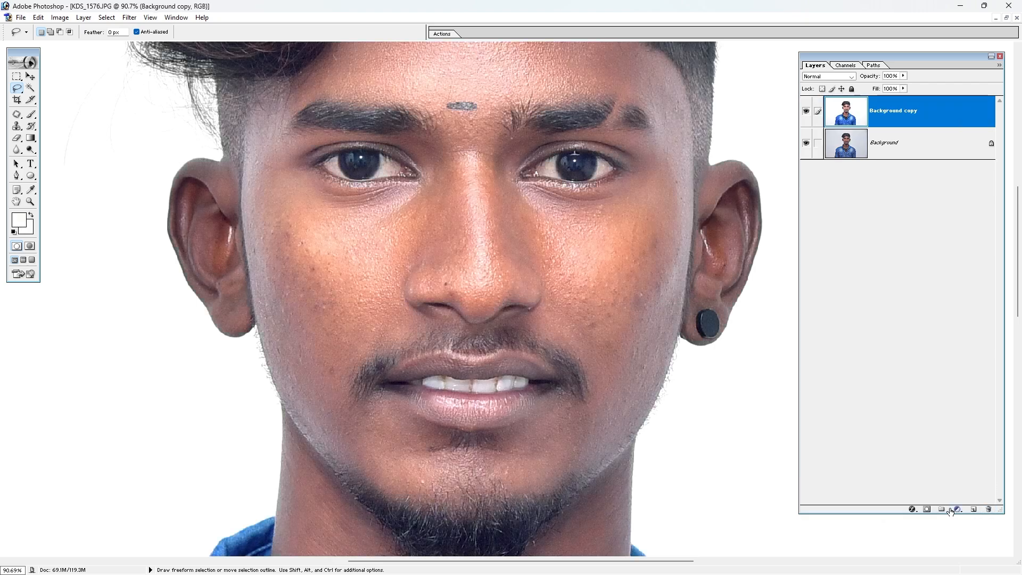
Add a Hue/Saturation adjustment layer with Master Saturation -100, Reds Lightness -34 and Yellows Lightness -36 to reveal skin blemishes.
left_click(953, 510)
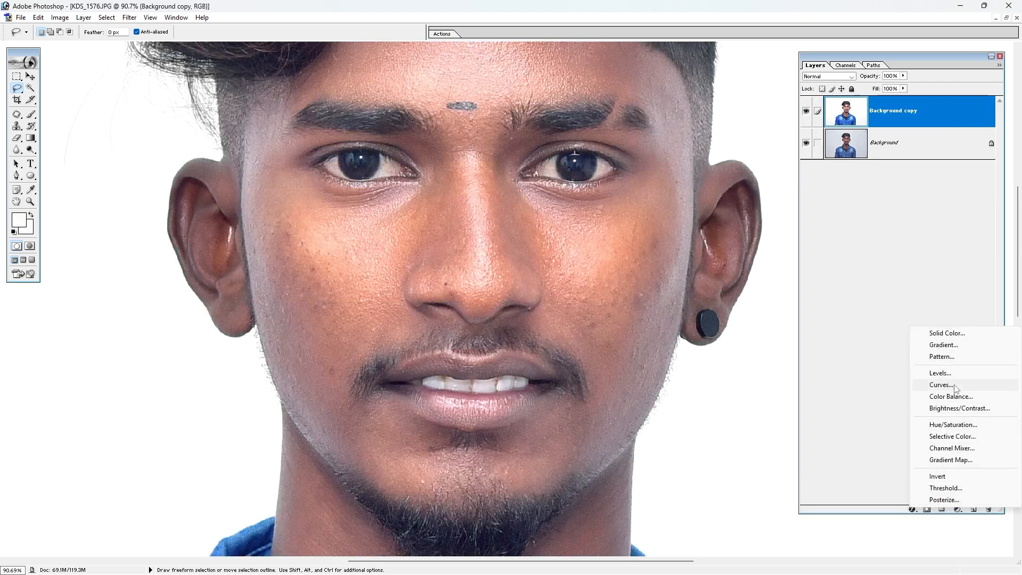
left_click(953, 424)
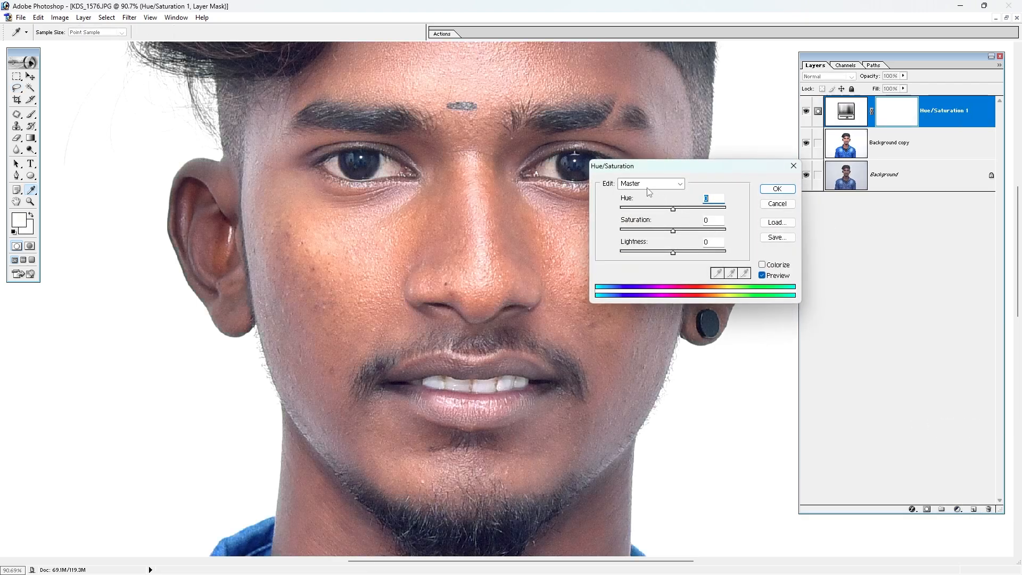
left_click_drag(655, 230, 619, 231)
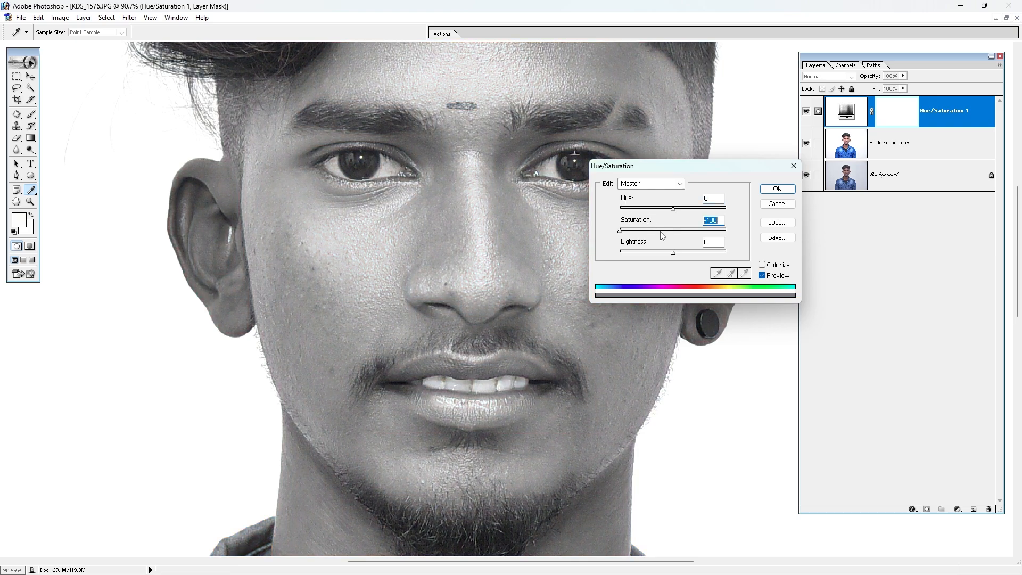
left_click(658, 184)
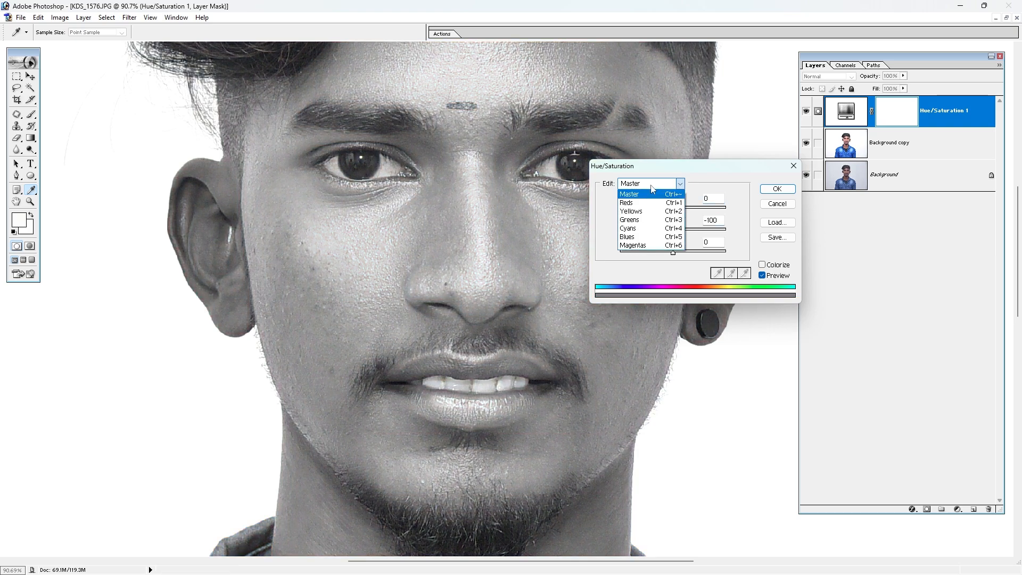
left_click(636, 205)
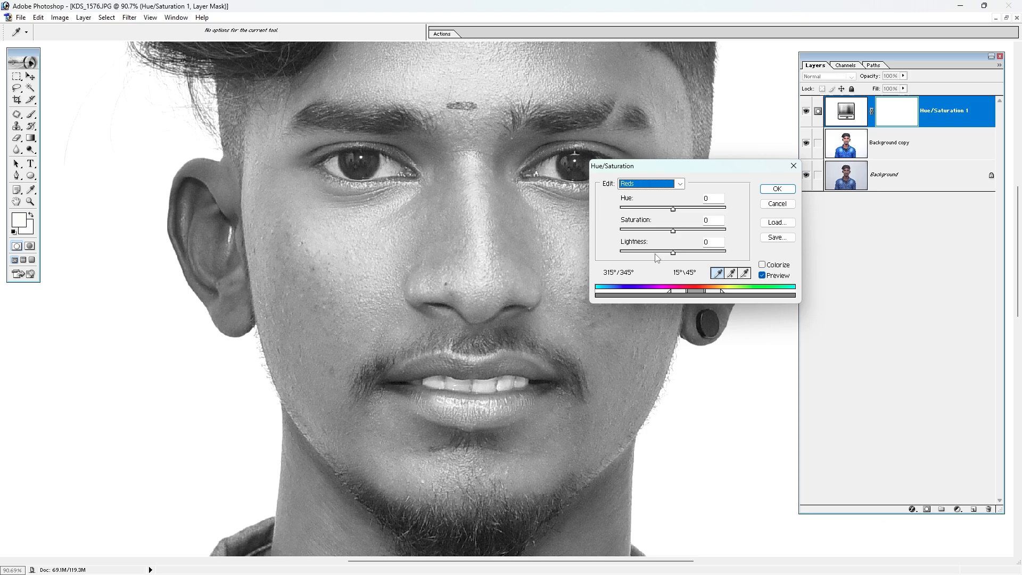
left_click(655, 252)
left_click(646, 187)
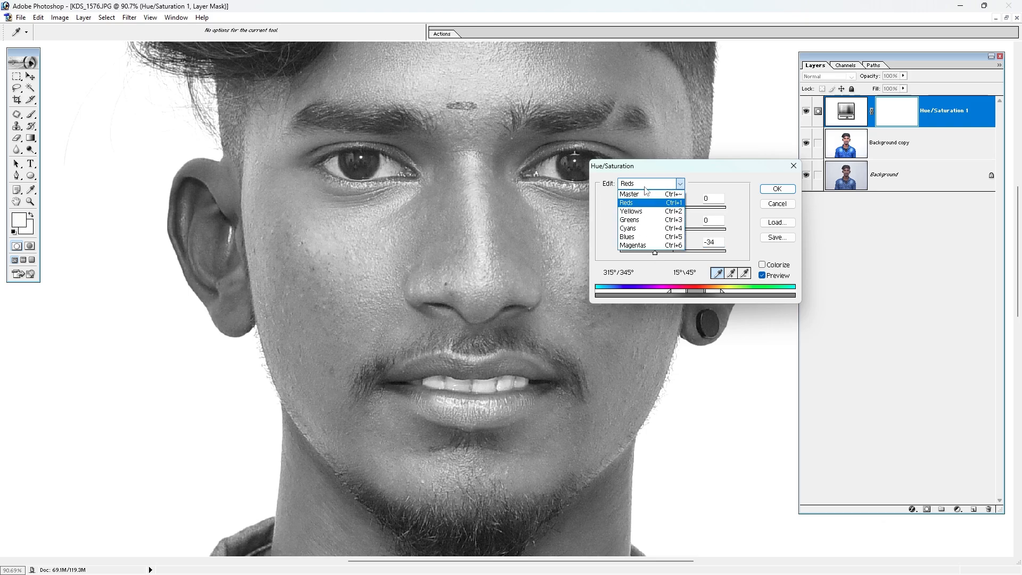
left_click(632, 211)
left_click(655, 253)
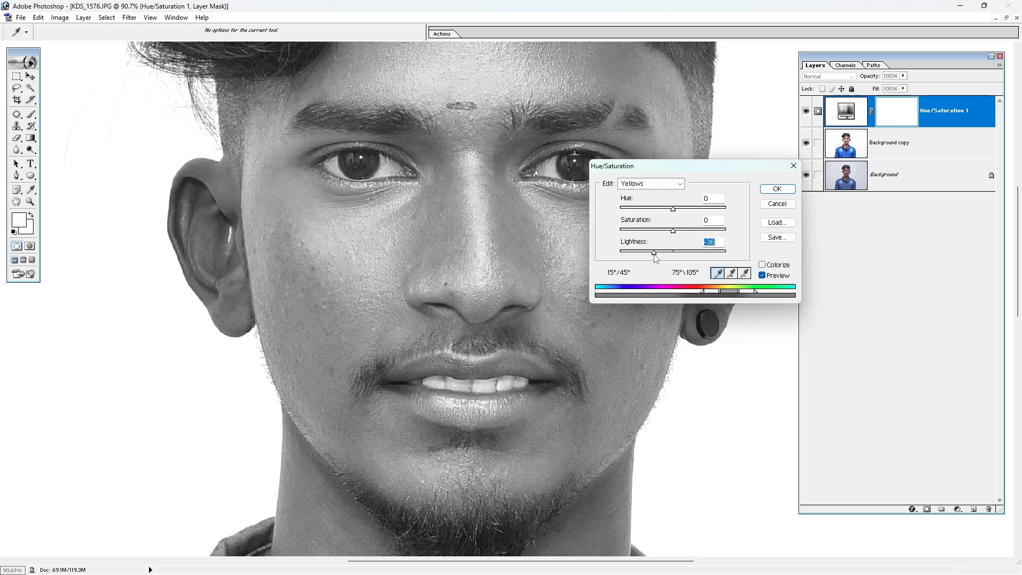
left_click(777, 189)
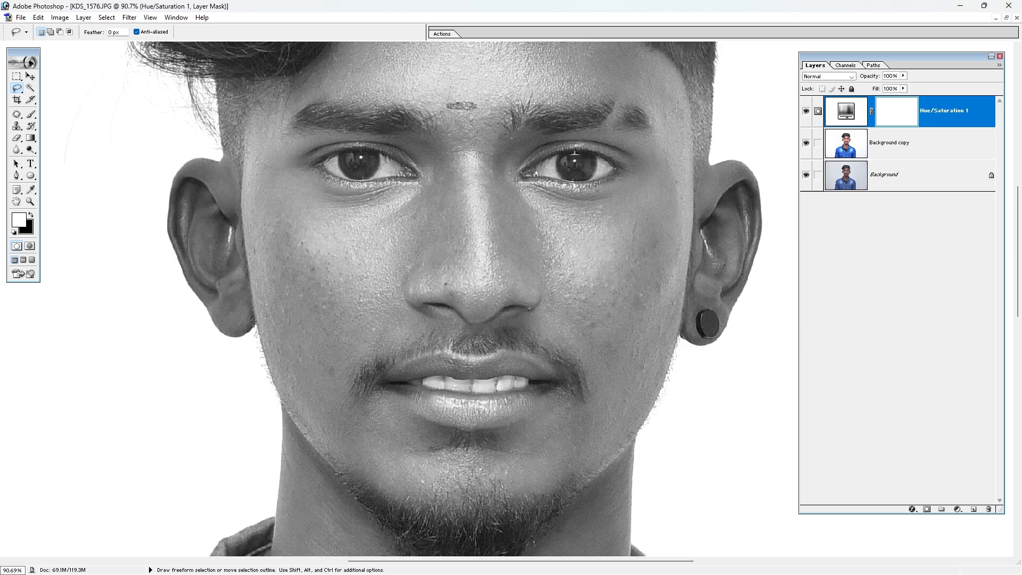
Patch the dark spots on the image-left upper cheek with clean skin, working on the Background copy layer.
left_click_drag(498, 184, 284, 409)
left_click_drag(317, 182, 230, 235)
left_click_drag(278, 362, 393, 317)
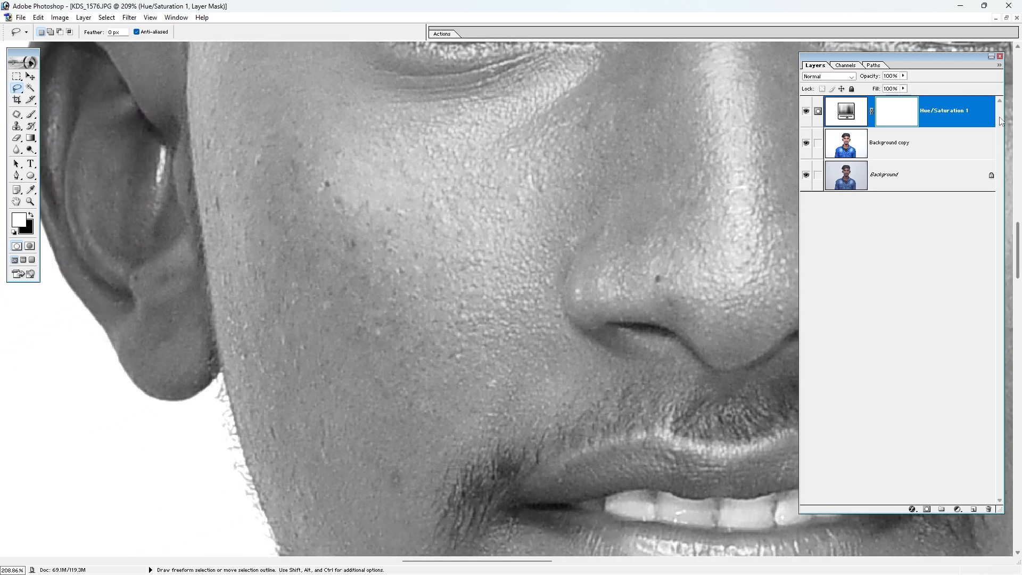
left_click(890, 148)
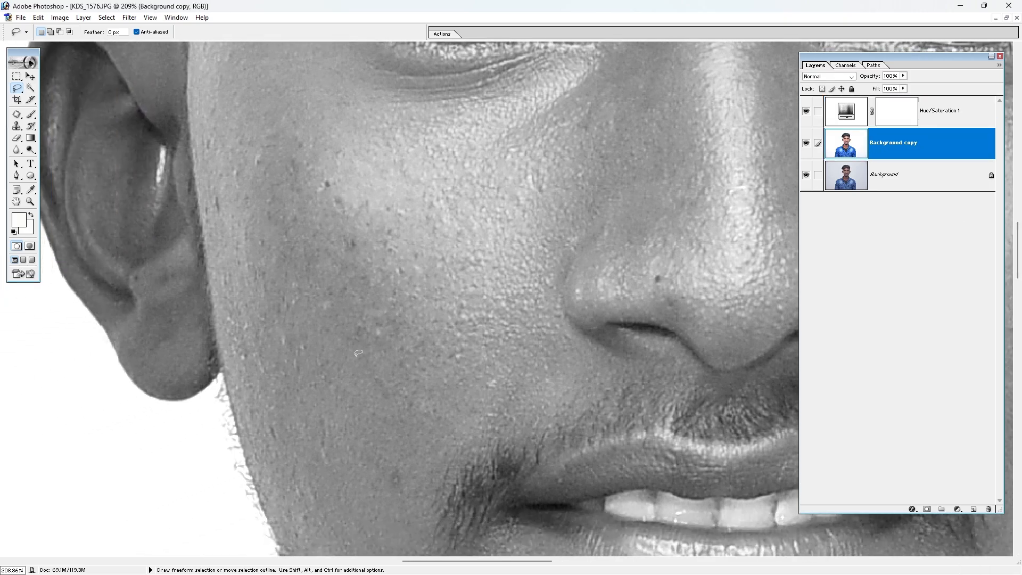
key("j")
left_click(17, 114)
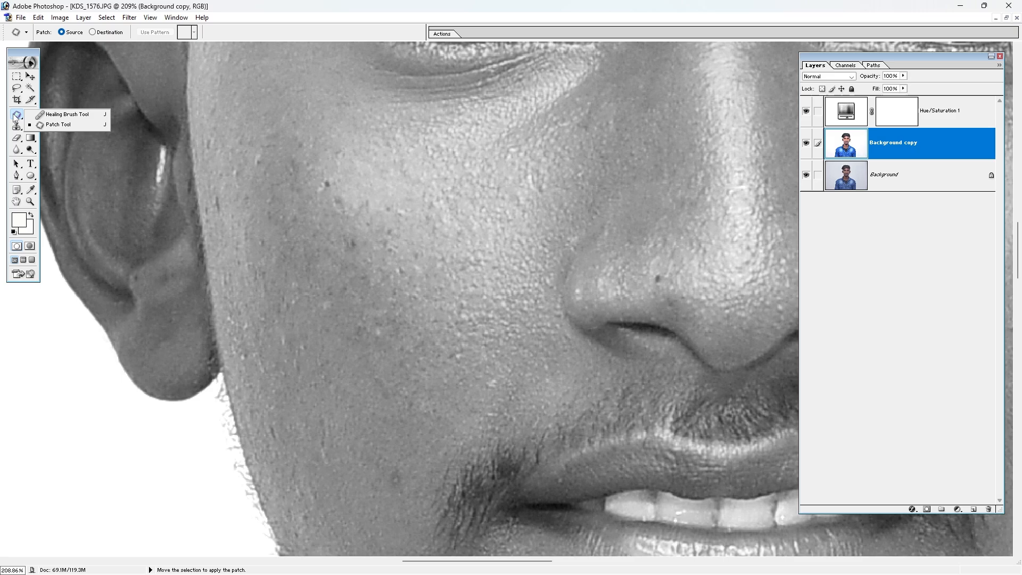
left_click(79, 127)
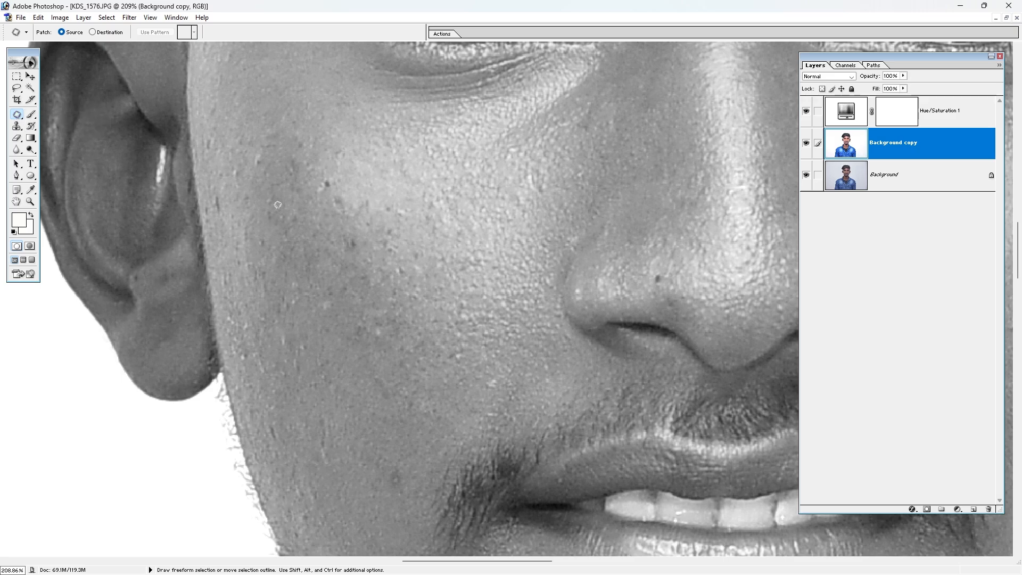
mouse_move(337, 192)
left_mouse_down()
mouse_move(319, 173)
mouse_move(339, 188)
mouse_move(373, 182)
left_mouse_up()
key("ctrl+d")
mouse_move(362, 232)
left_mouse_down()
mouse_move(328, 193)
mouse_move(376, 219)
mouse_move(393, 178)
left_mouse_up()
key("ctrl+d")
mouse_move(376, 258)
left_mouse_down()
mouse_move(344, 235)
mouse_move(393, 192)
mouse_move(383, 261)
left_mouse_up()
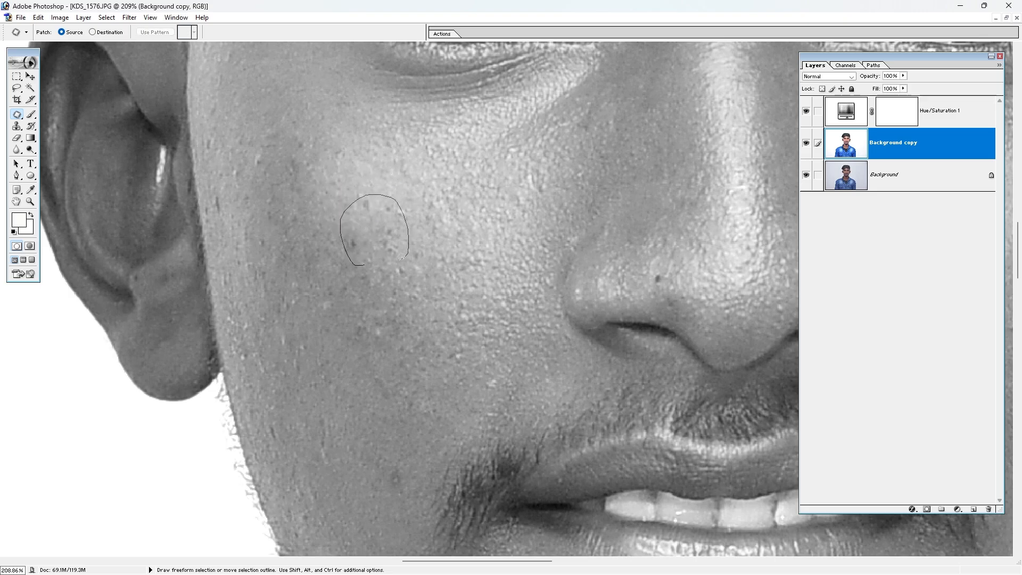
left_click_drag(382, 225, 346, 137)
key("ctrl+d")
Patch the blemishes on the image-left lower cheek, including the dark spot beside the moustache's end.
key("space")
left_click_drag(447, 367, 383, 318)
left_click(383, 318)
key("Return")
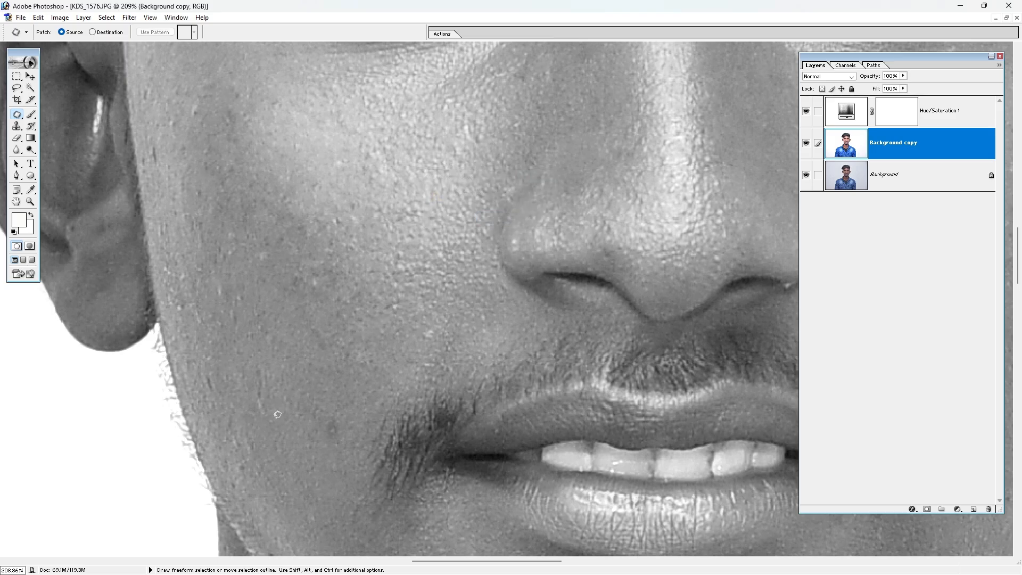
mouse_move(273, 420)
left_mouse_down()
mouse_move(275, 344)
mouse_move(279, 379)
left_mouse_up()
left_click_drag(269, 388, 331, 366)
key("ctrl+d")
mouse_move(341, 450)
left_mouse_down()
mouse_move(365, 429)
mouse_move(349, 448)
left_mouse_up()
left_click_drag(336, 427, 305, 396)
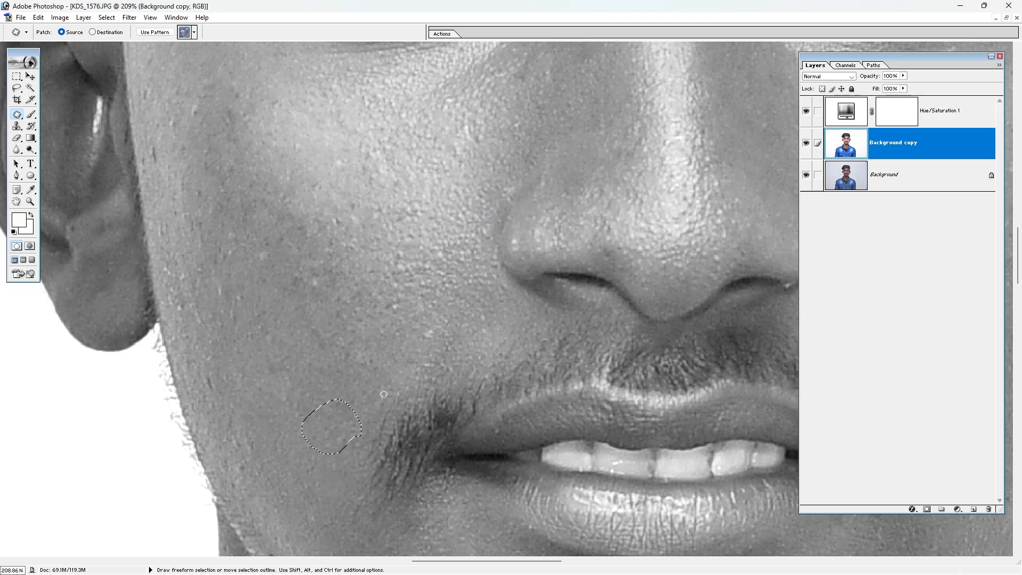
key("ctrl+d")
Finish patching the remaining cheek blemishes and delete the Hue/Saturation adjustment layer.
key("space")
left_click_drag(227, 302, 250, 330)
mouse_move(266, 377)
left_mouse_down()
mouse_move(229, 369)
mouse_move(229, 301)
mouse_move(272, 369)
left_mouse_up()
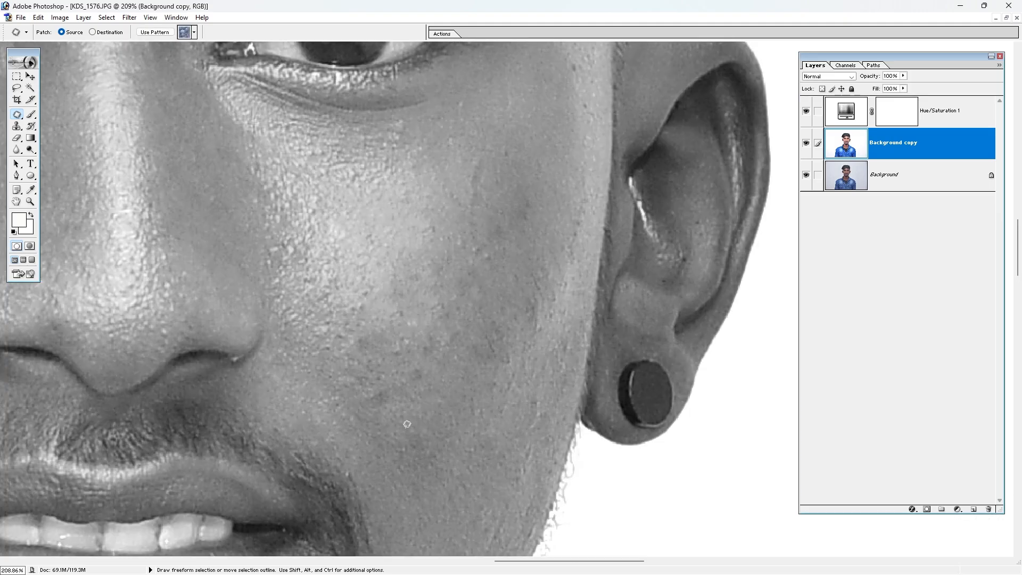
key("ctrl+d")
key("ctrl+0")
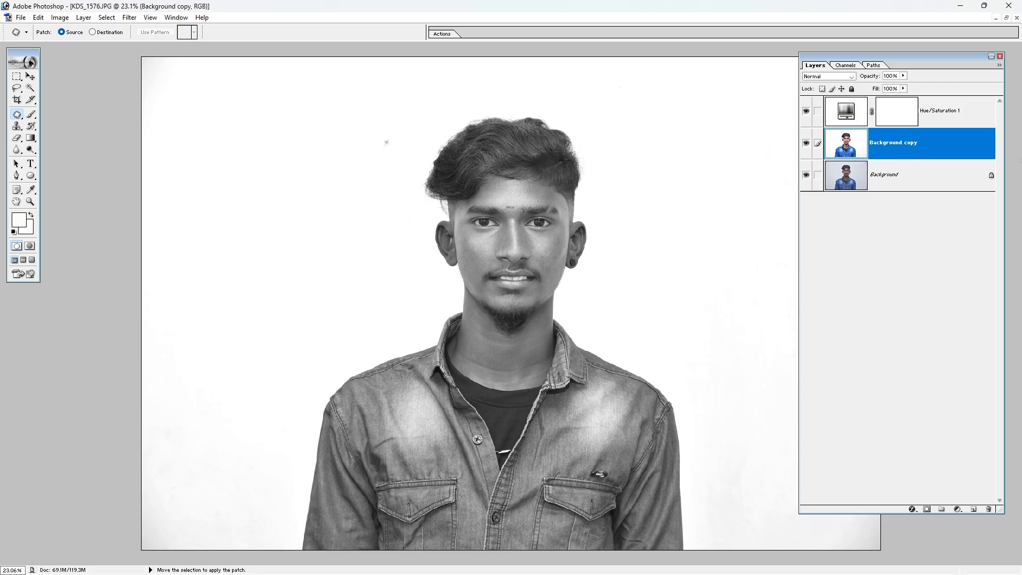
left_click_drag(958, 119, 989, 509)
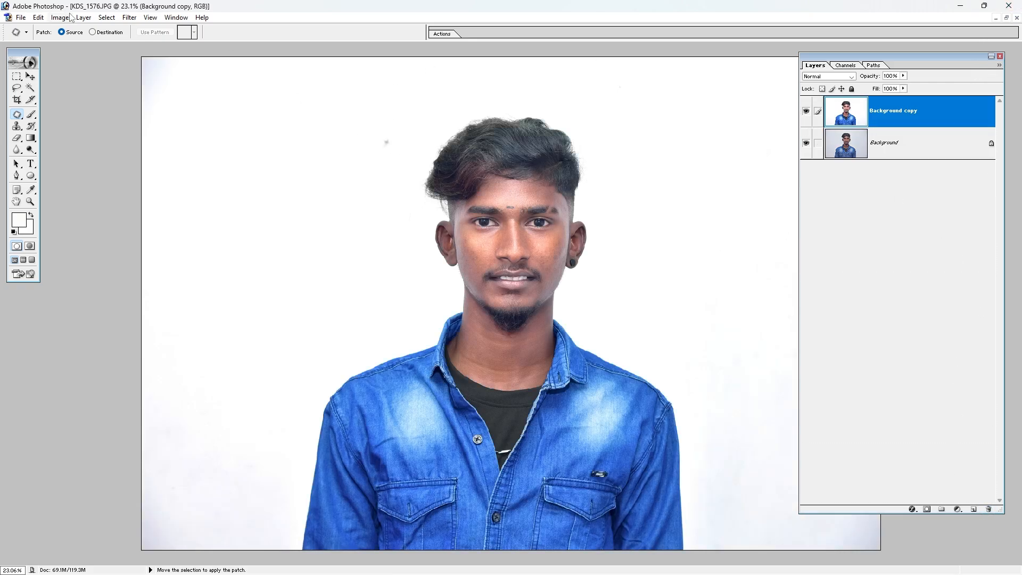
Smooth the skin on the Background copy layer with the Imagenomic Portraiture filter using the Smoothing: Normal preset.
left_click(130, 17)
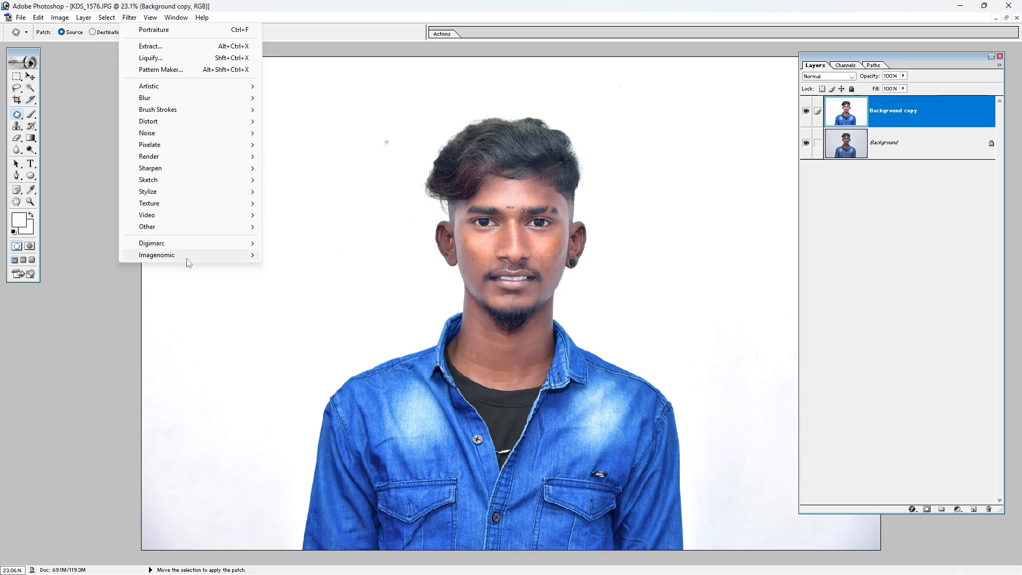
mouse_move(187, 255)
left_click(309, 256)
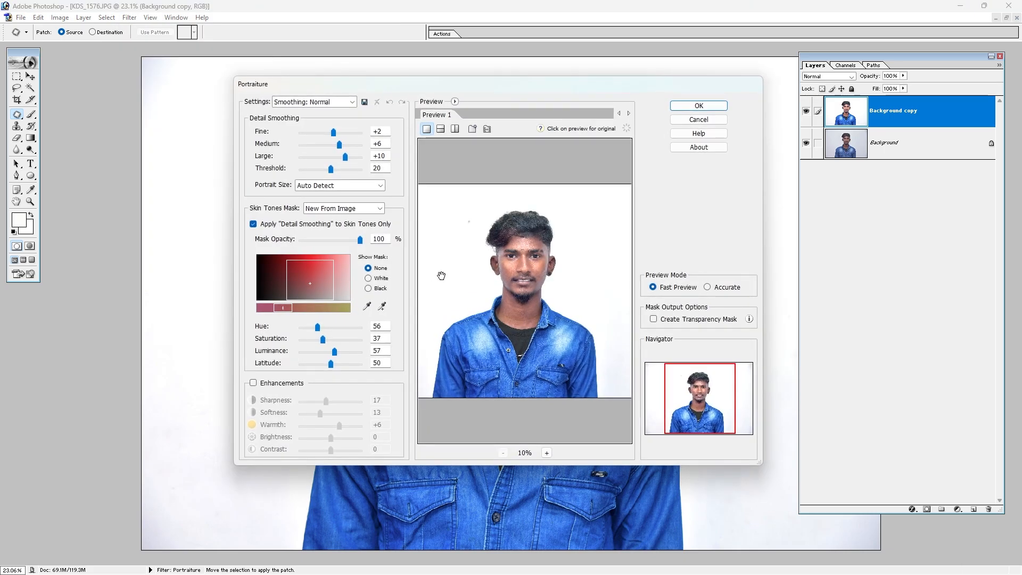
left_click(511, 276, "ctrl")
left_click(511, 276, "ctrl")
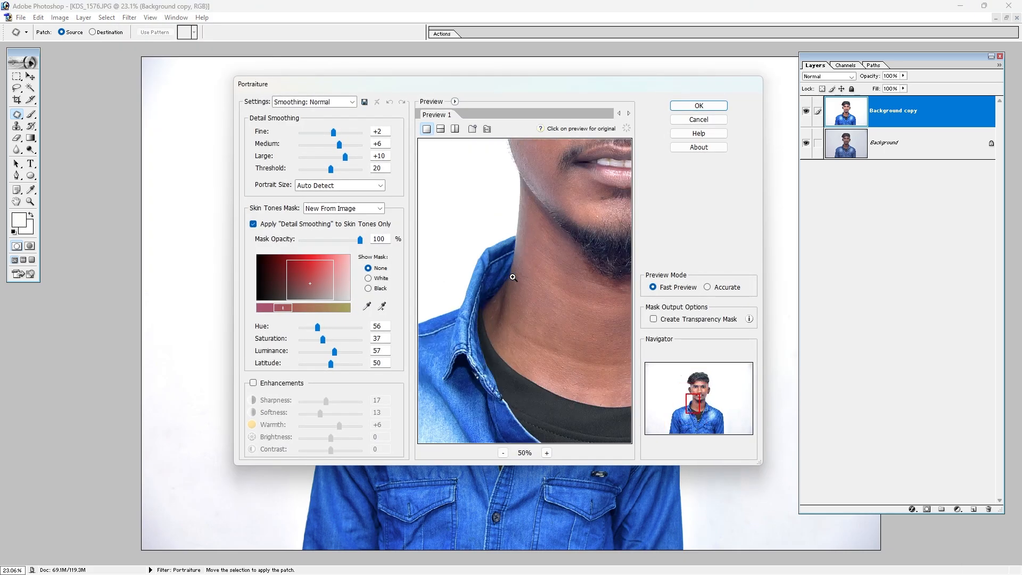
left_click_drag(511, 276, 478, 373)
left_click_drag(591, 215, 588, 231)
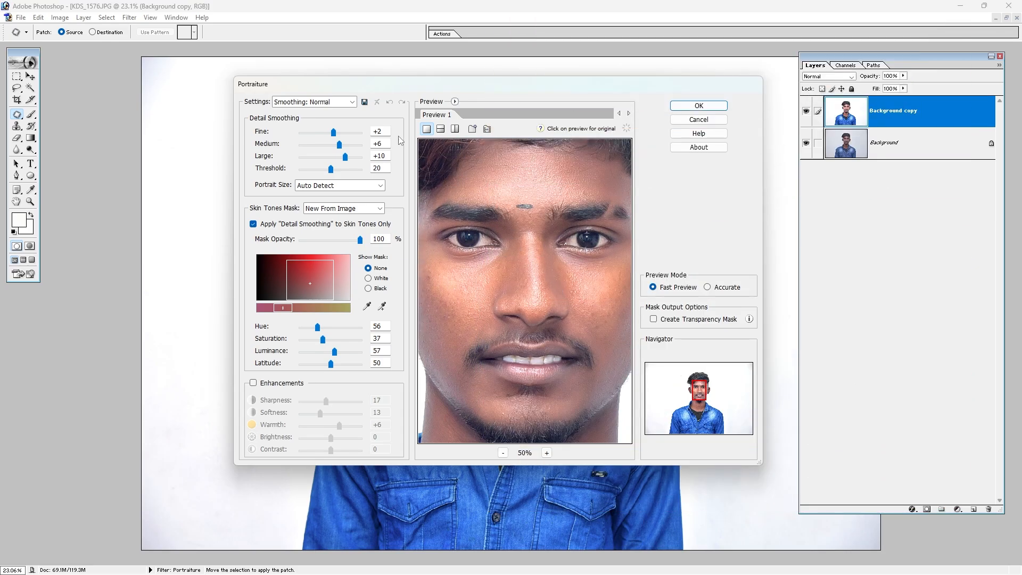
left_click(330, 105)
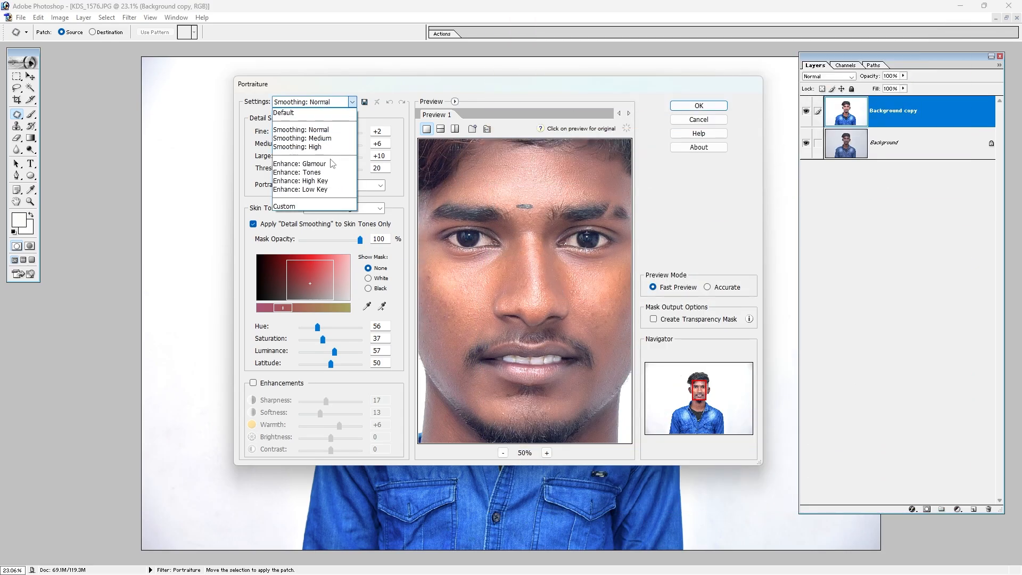
left_click(326, 131)
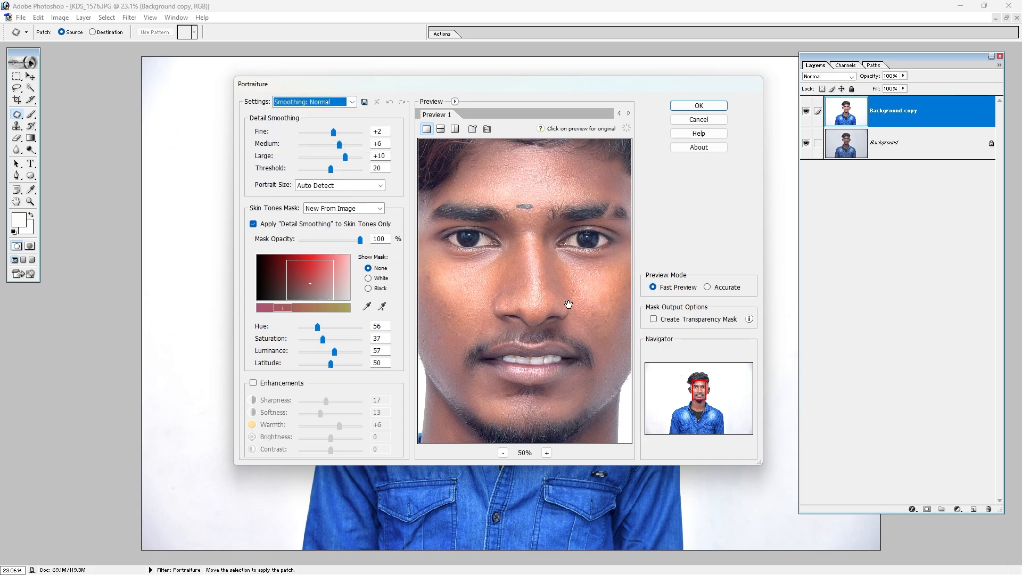
left_click(699, 105)
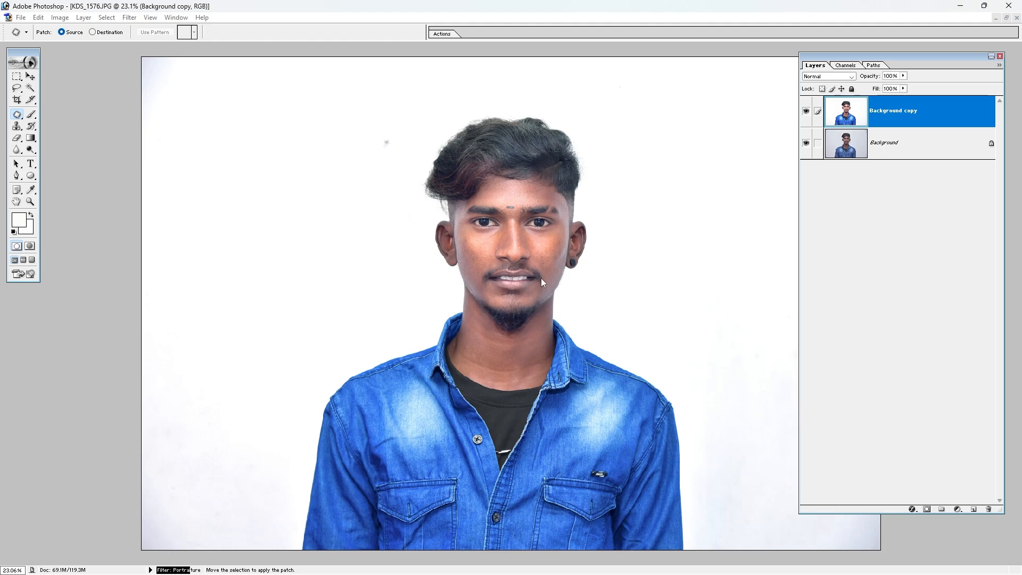
Compare the retouched face with the original by toggling the Background copy layer's visibility.
key("ctrl+space")
left_click_drag(601, 202, 374, 465)
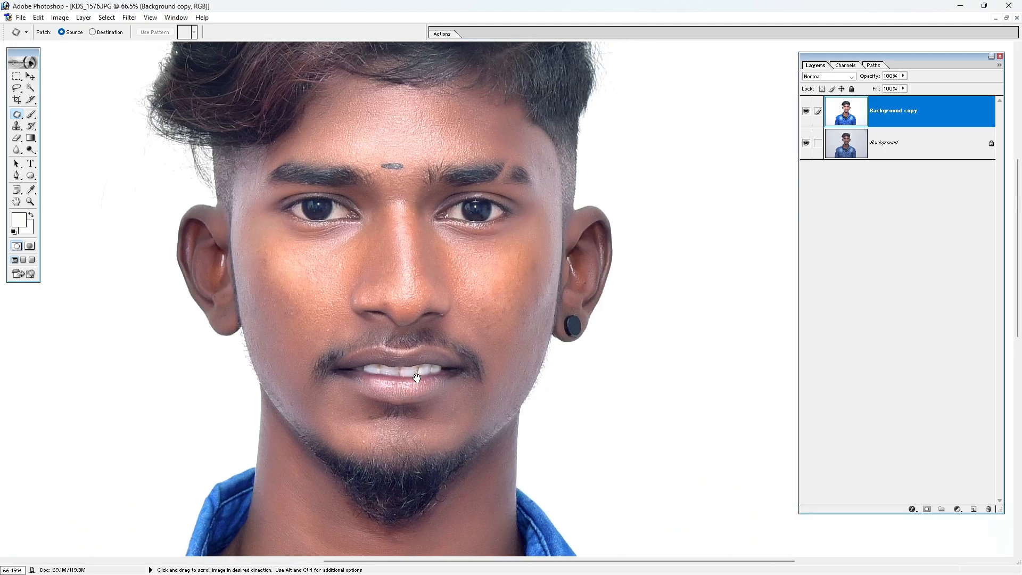
left_click(806, 111)
left_click(806, 110)
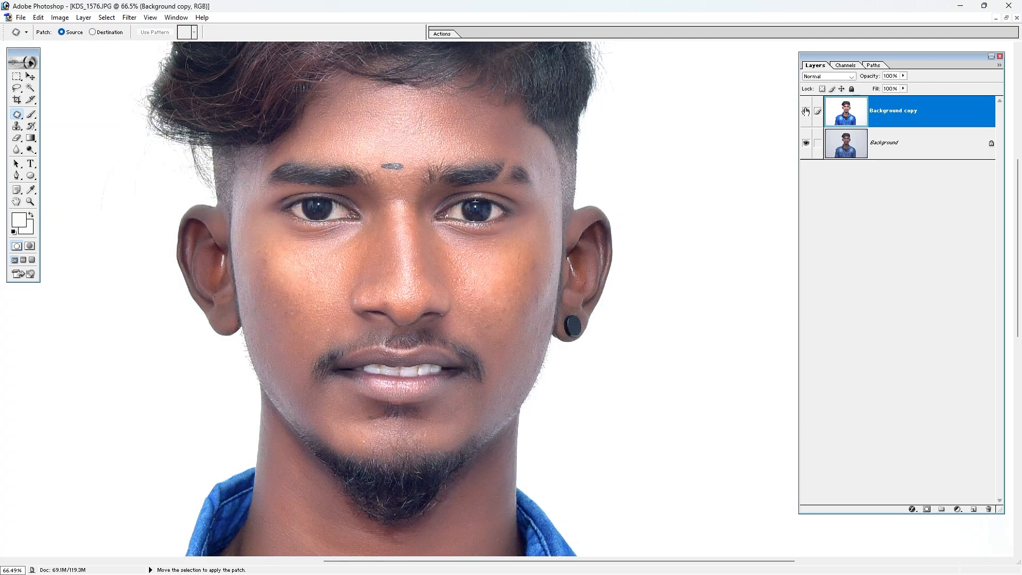
left_click(806, 111)
left_click(806, 110)
key("ctrl+0")
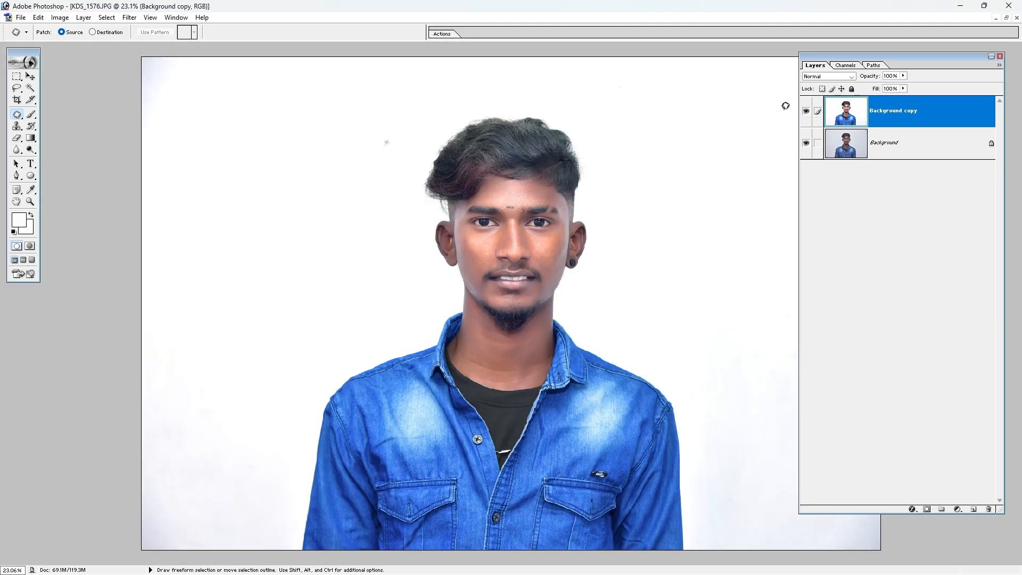
Patch the grey smudge in the white background beside the hair with clean background.
left_click_drag(469, 99, 358, 203)
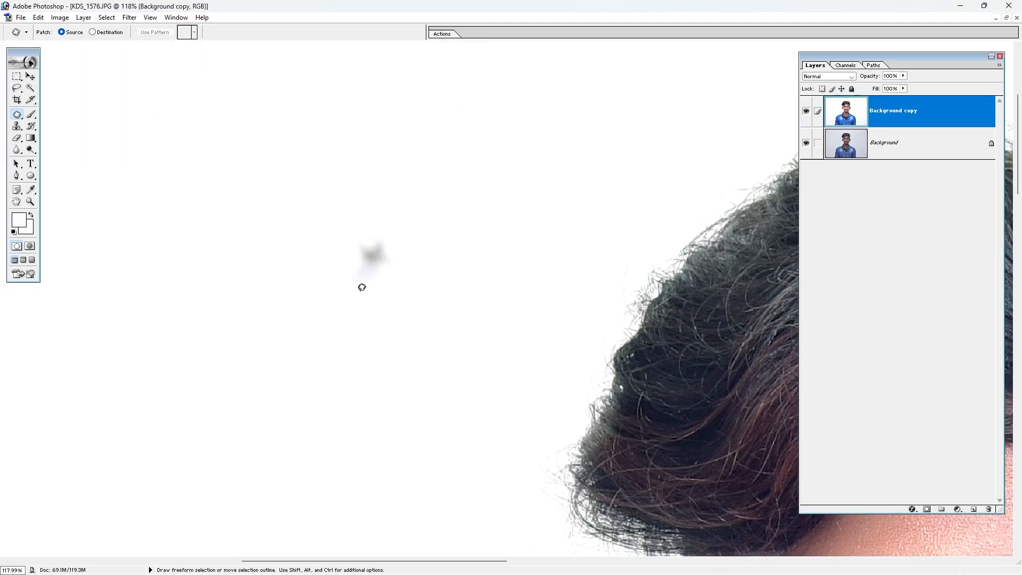
mouse_move(380, 309)
left_mouse_down()
mouse_move(358, 152)
mouse_move(379, 307)
mouse_move(171, 377)
left_mouse_up()
key("ctrl+d")
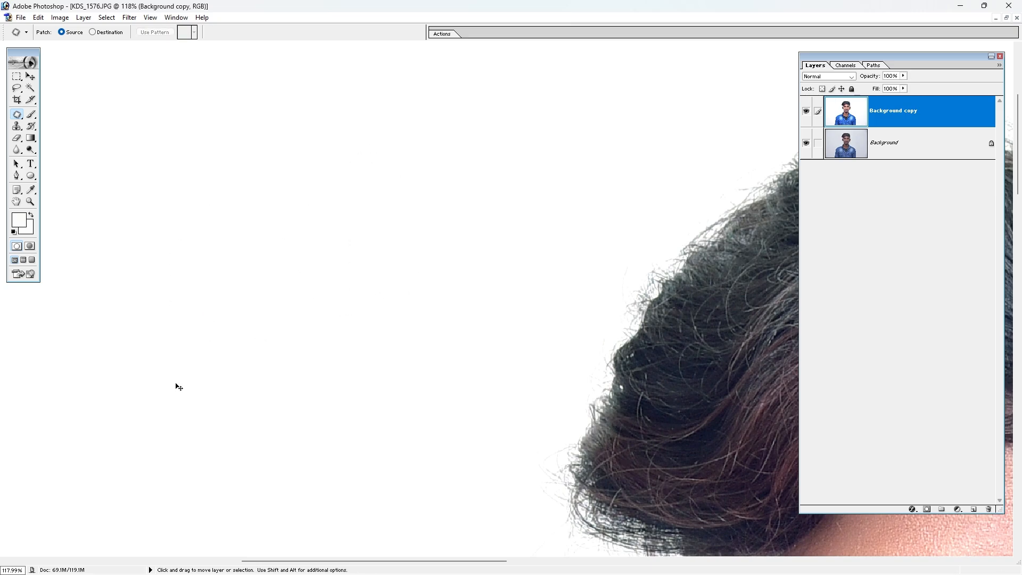
key("ctrl+0")
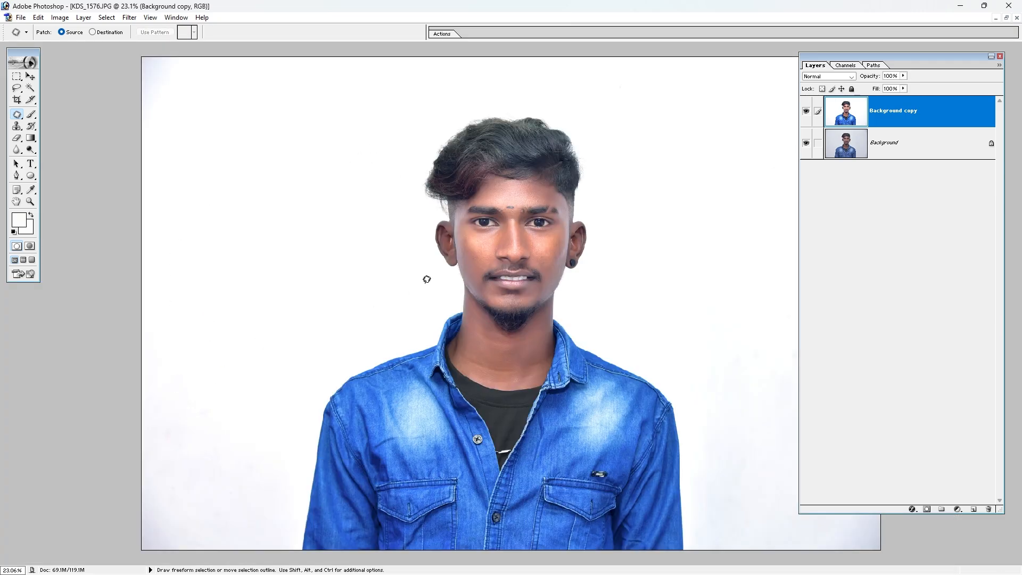
Crop the portrait to 3.5 x 4.5 cm at 1000 pixels/inch around the head and chest, tilting the frame slightly to straighten him.
key("c")
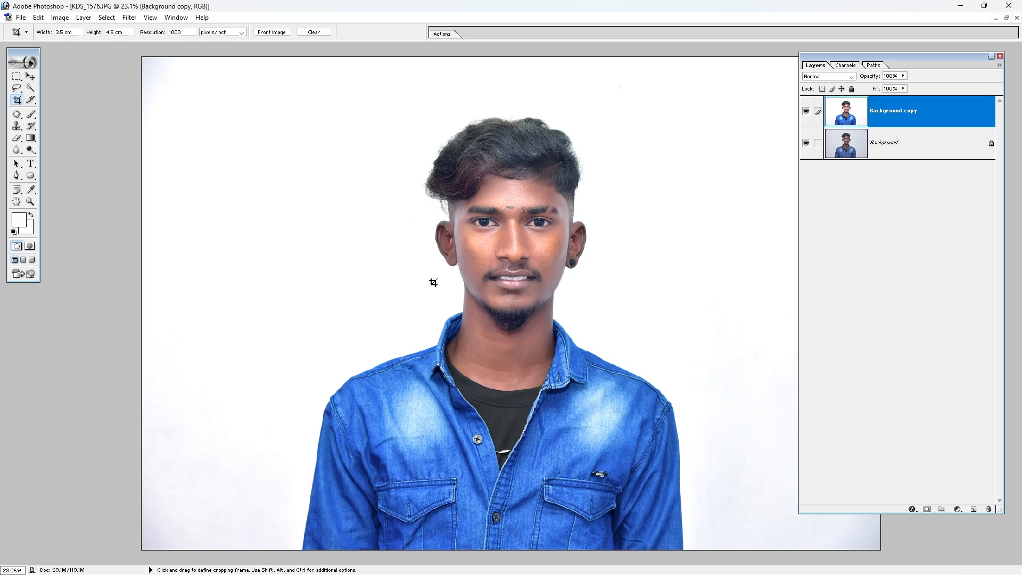
key("f")
key("f")
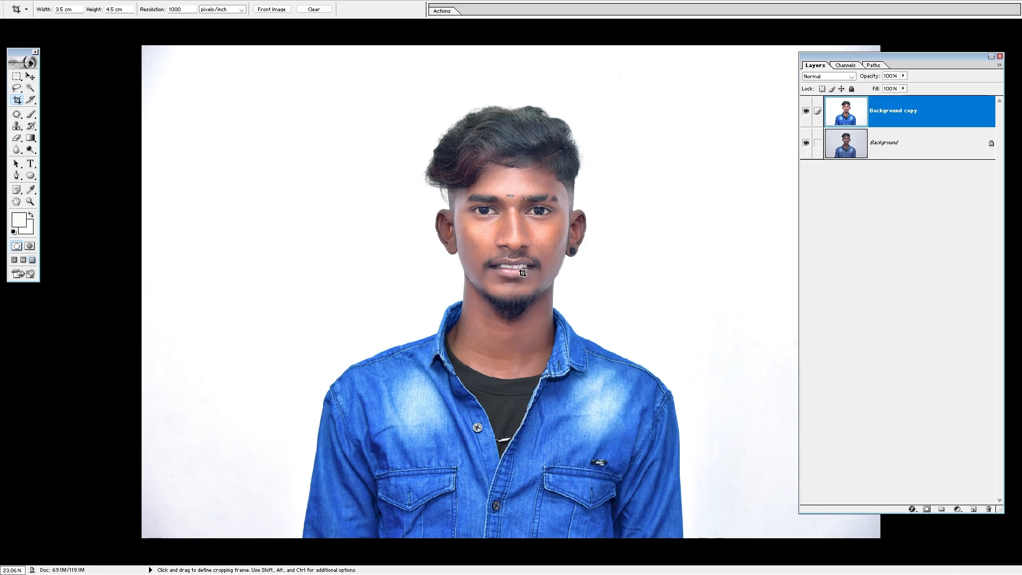
left_click_drag(364, 93, 655, 464)
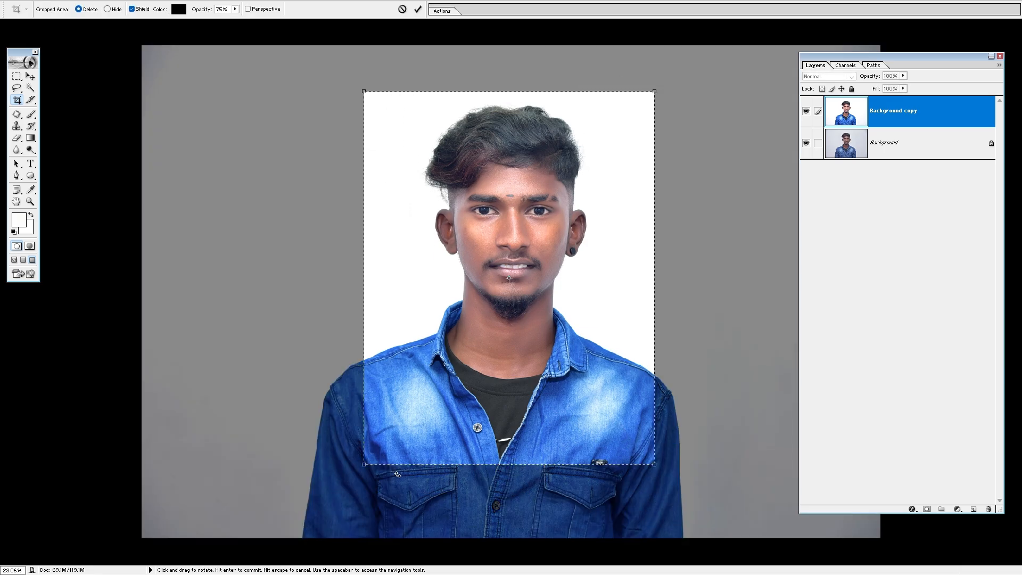
left_click_drag(361, 467, 346, 487)
left_click_drag(534, 533, 527, 534)
left_click_drag(523, 400, 526, 397)
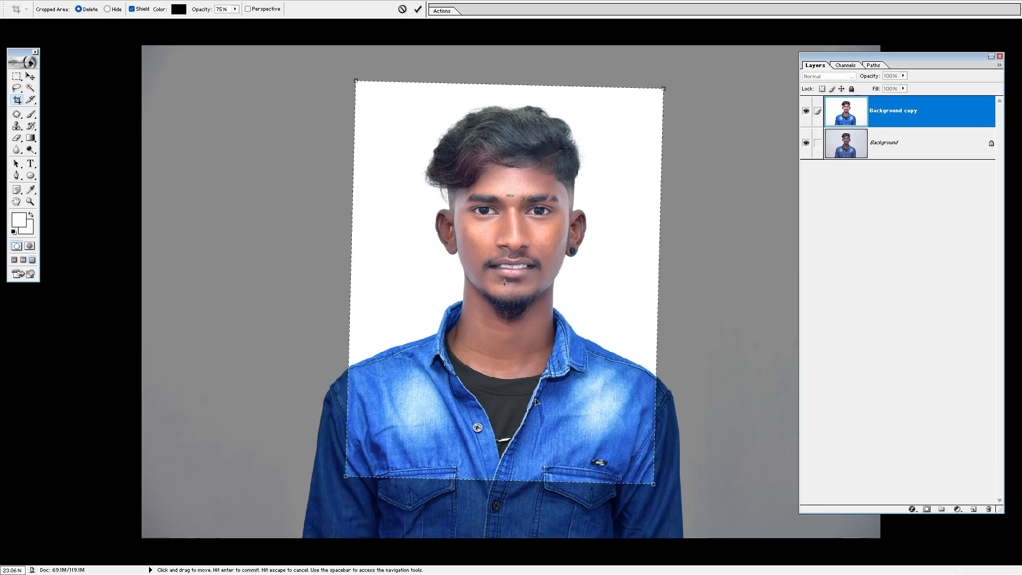
left_click_drag(661, 503, 664, 502)
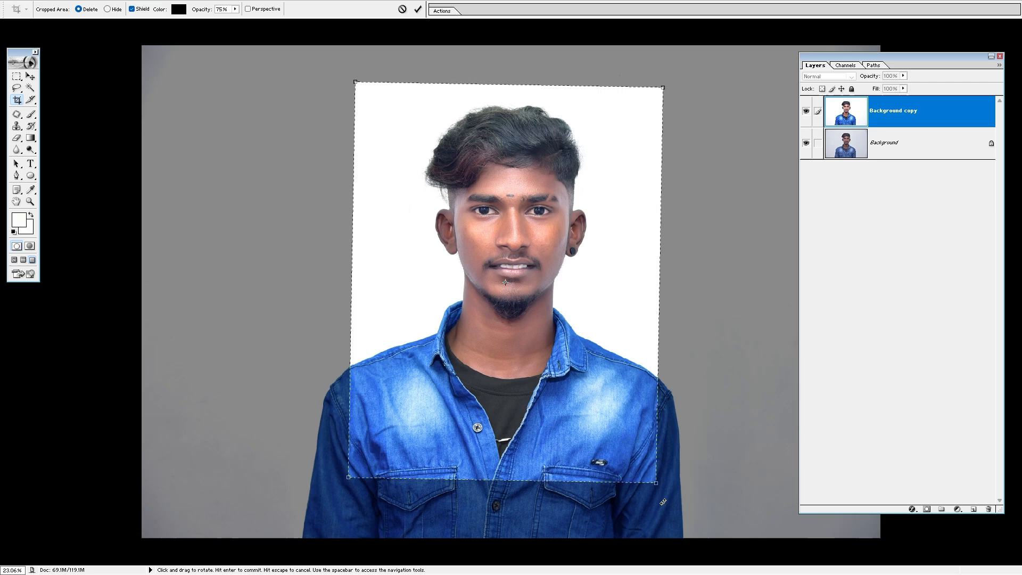
key("Return")
key("ctrl+0")
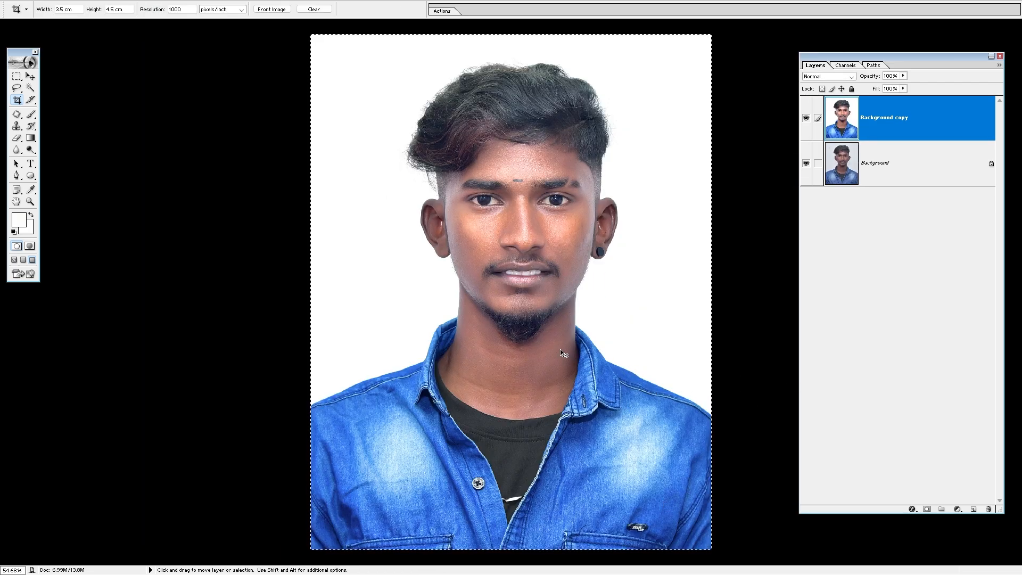
Scale the Background copy layer up slightly from its centre so it extends just beyond the canvas edges.
scroll(541, 357, "up", 1)
key("ctrl+t")
key("ctrl+minus")
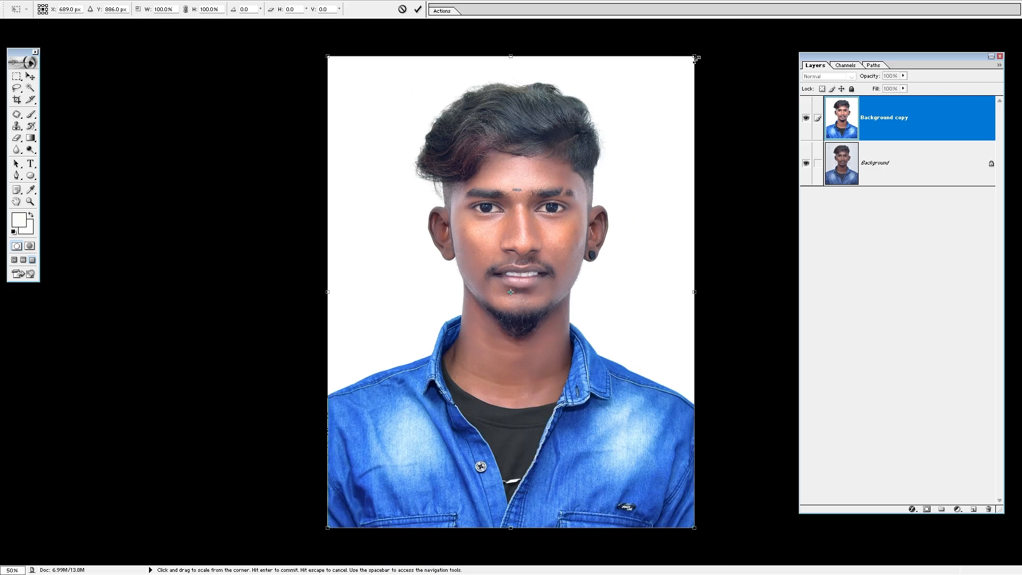
left_click_drag(695, 56, 719, 46)
key("Return")
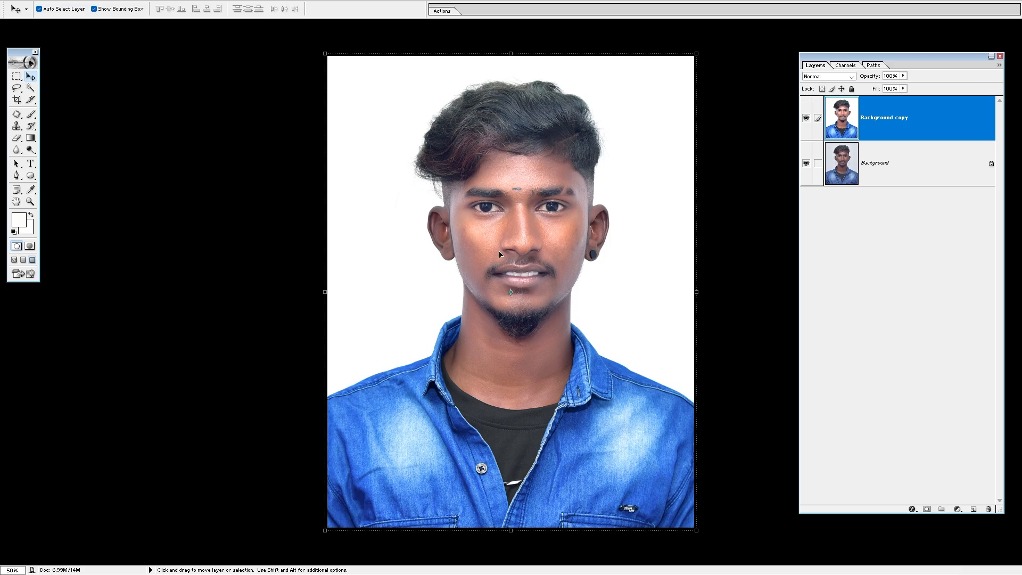
Duplicate the cropped portrait into a new document, restore KDS_1576.JPG to its uncropped state, and minimize the original.
key("f")
key("f")
key("f")
key("f")
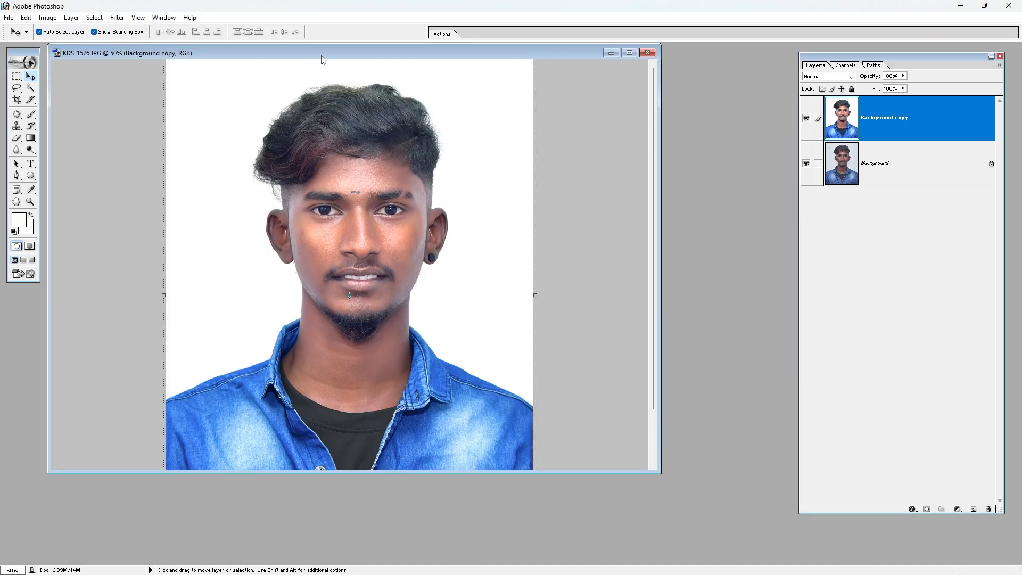
right_click(321, 60)
left_click(340, 60)
key("Return")
left_click_drag(335, 59, 531, 163)
left_click(433, 91)
key("ctrl+a")
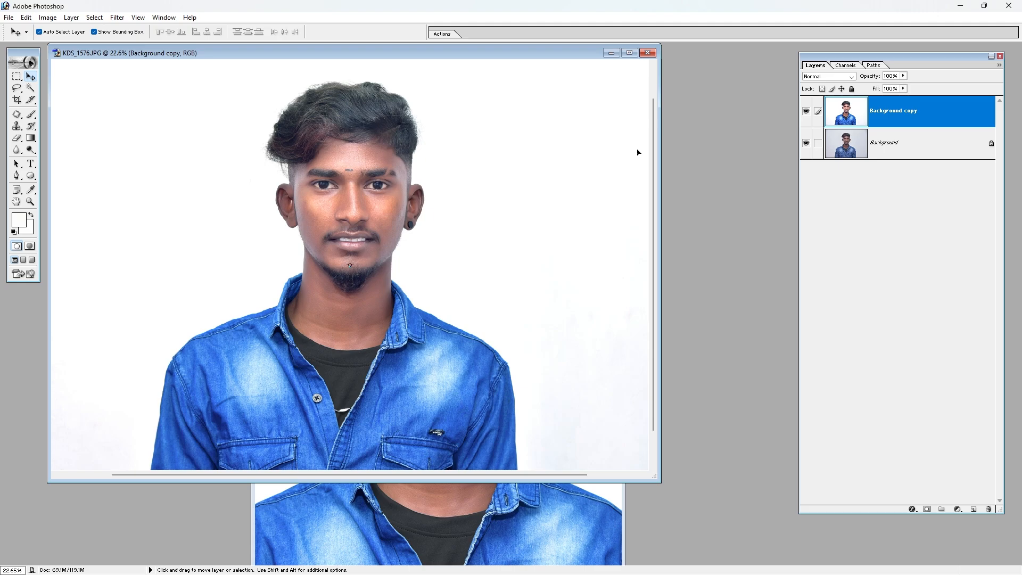
left_click(611, 53)
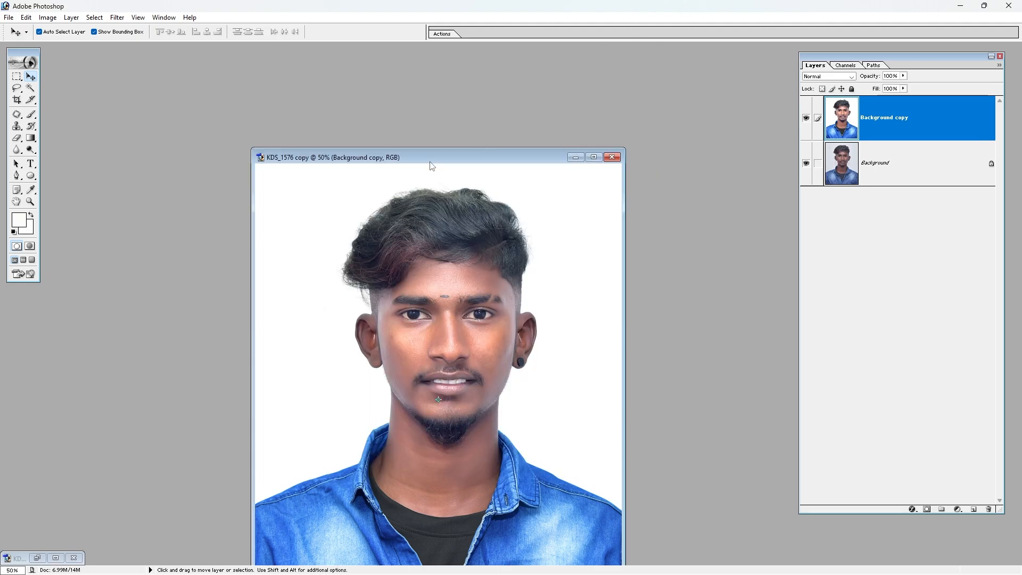
left_click_drag(431, 163, 365, 58)
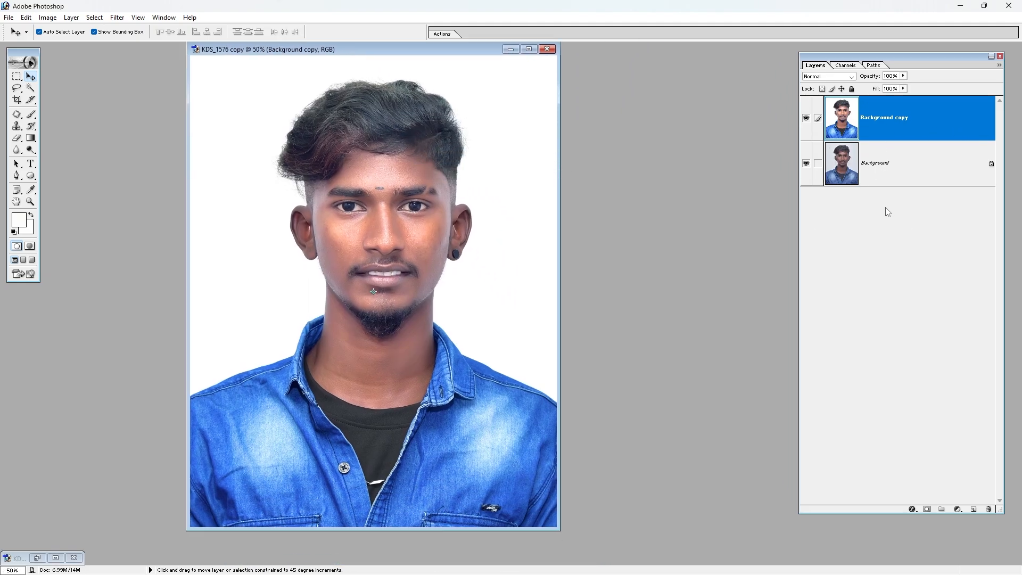
Merge the cropped copy's layers and run the "PP 8 Up 3.5 cm X 4.5 cm" action to build the passport photo sheet.
key("ctrl+e")
left_click(449, 35)
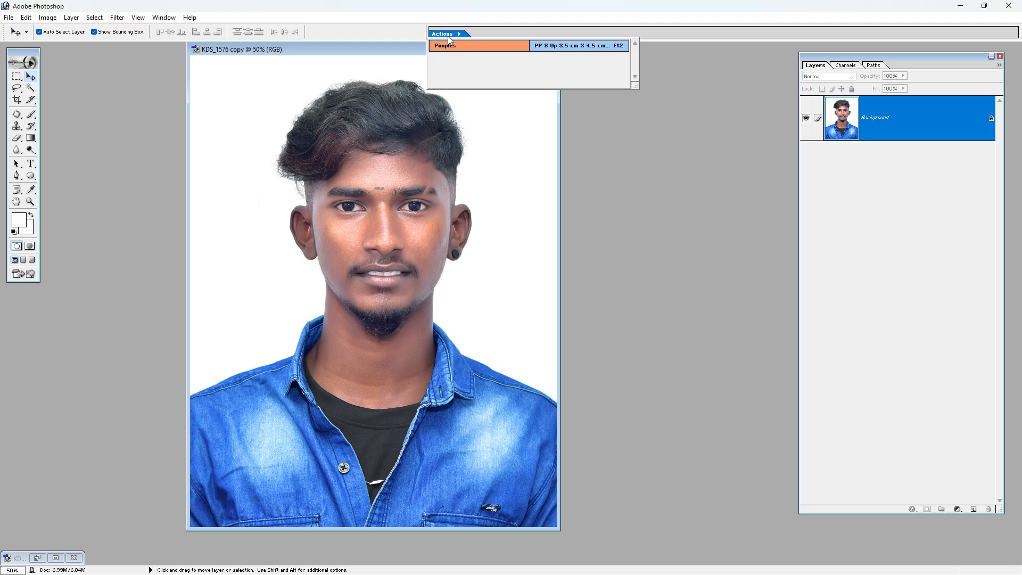
left_click(581, 46)
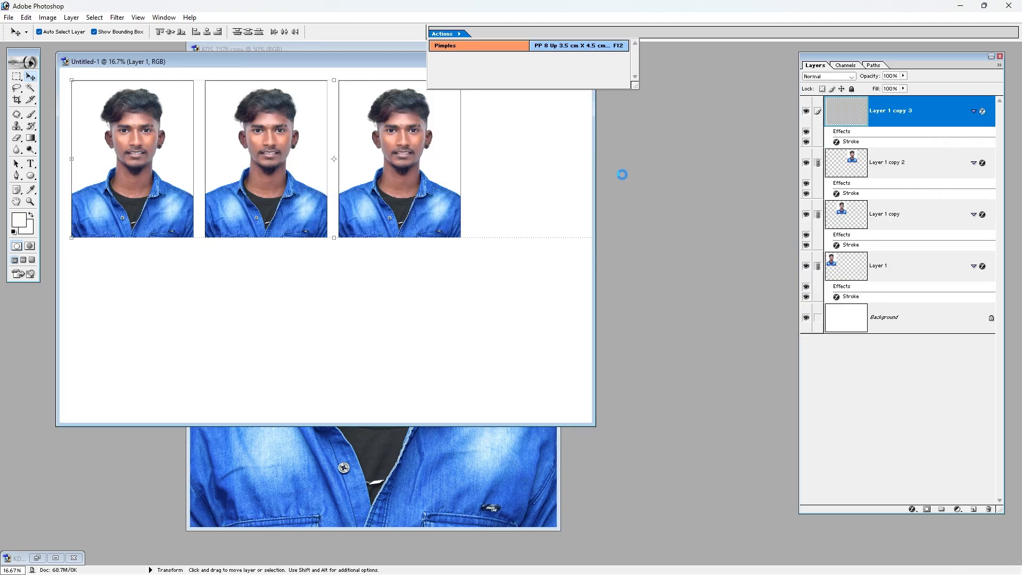
left_click(459, 35)
Minimize the cropped copy, restore the original portrait beside the passport sheet, and zoom both in on the face.
left_click_drag(461, 60, 761, 149)
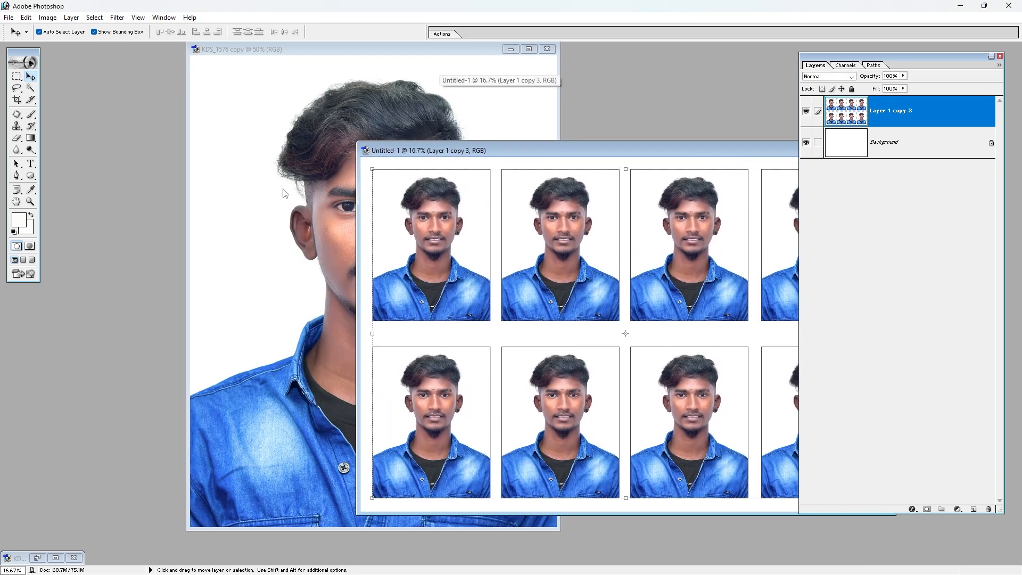
left_click(510, 48)
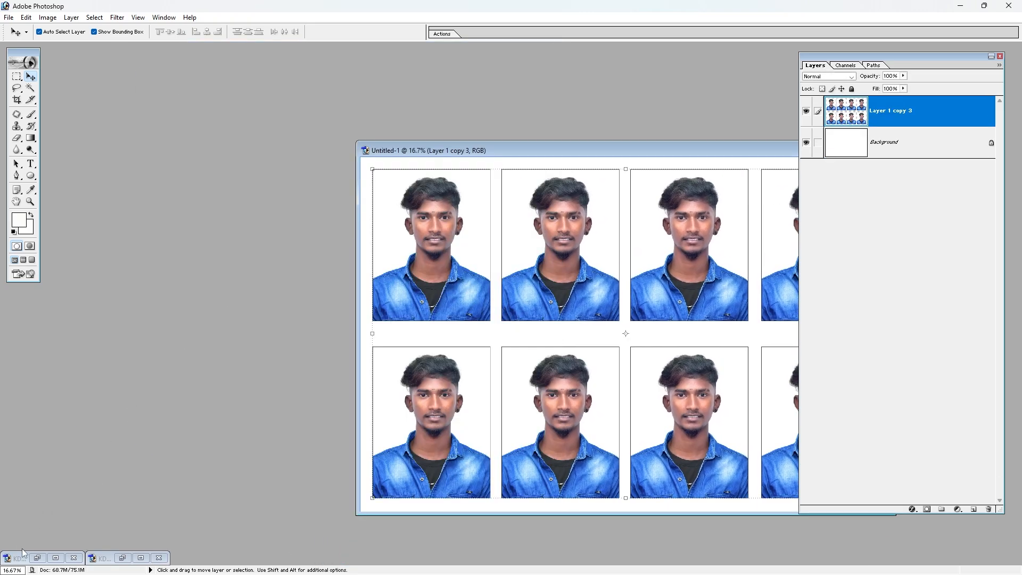
double_click(22, 554)
key("ctrl+space")
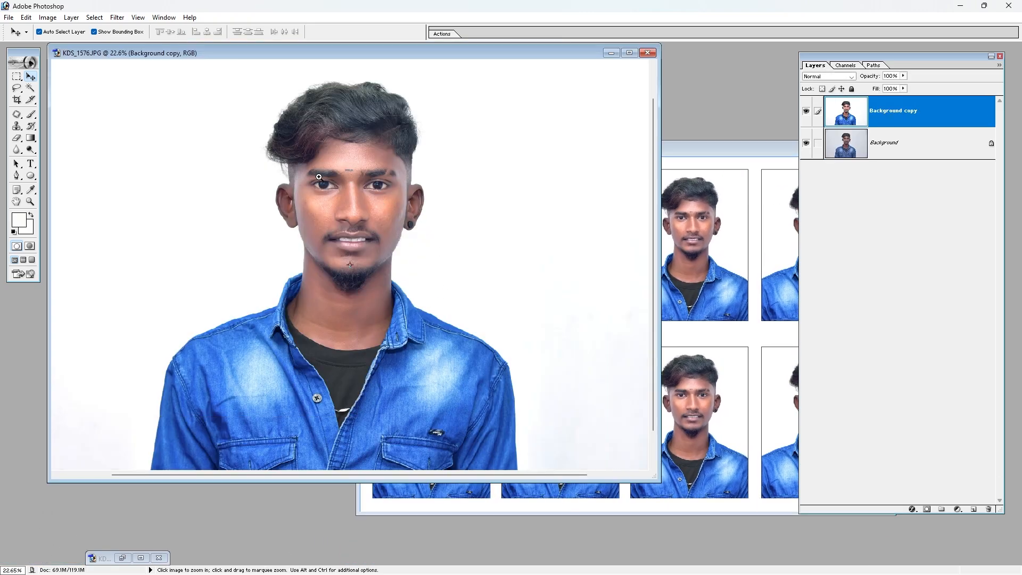
left_click_drag(291, 150, 431, 309)
left_click(685, 298)
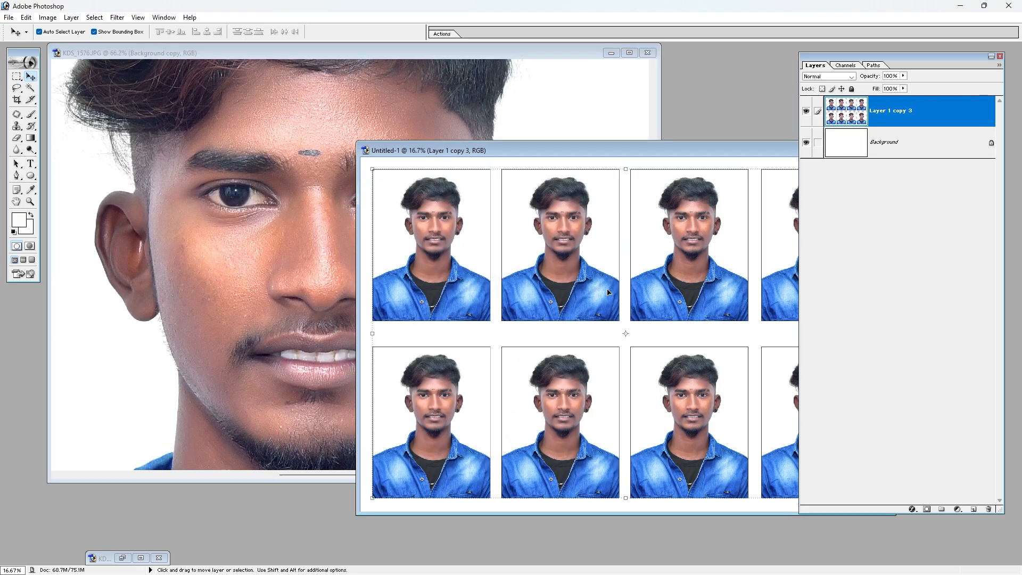
key("ctrl+space")
left_click_drag(536, 188, 587, 264)
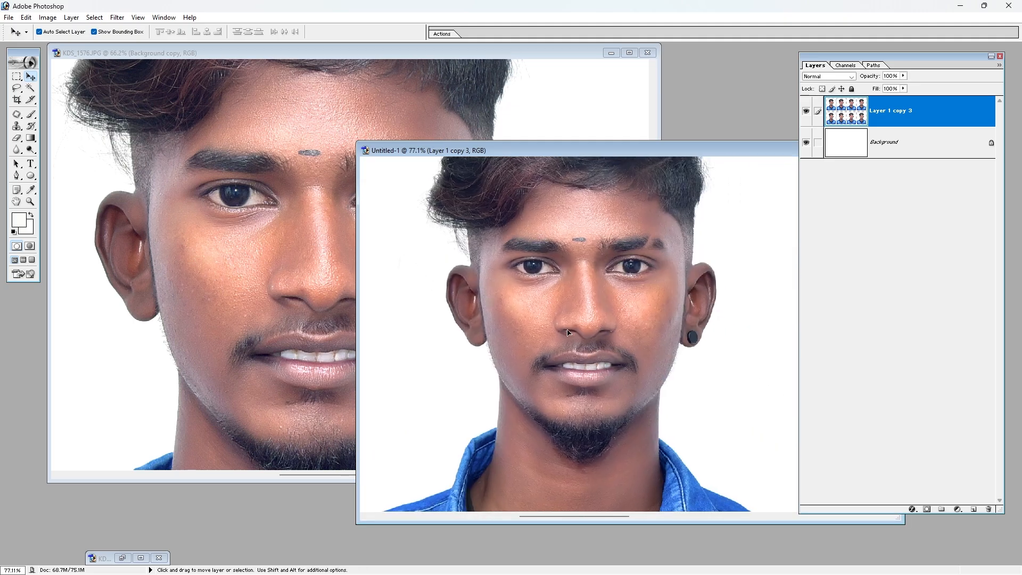
Zoom the passport sheet and the original in on the same eye to compare their detail.
key("ctrl+space")
left_click_drag(457, 205, 646, 431)
key("space")
left_click_drag(625, 387, 647, 431)
key("ctrl+space")
left_click_drag(486, 215, 770, 379)
key("space")
left_click(278, 321)
left_click_drag(177, 153, 333, 281)
left_click(585, 148)
left_click_drag(586, 149, 683, 120)
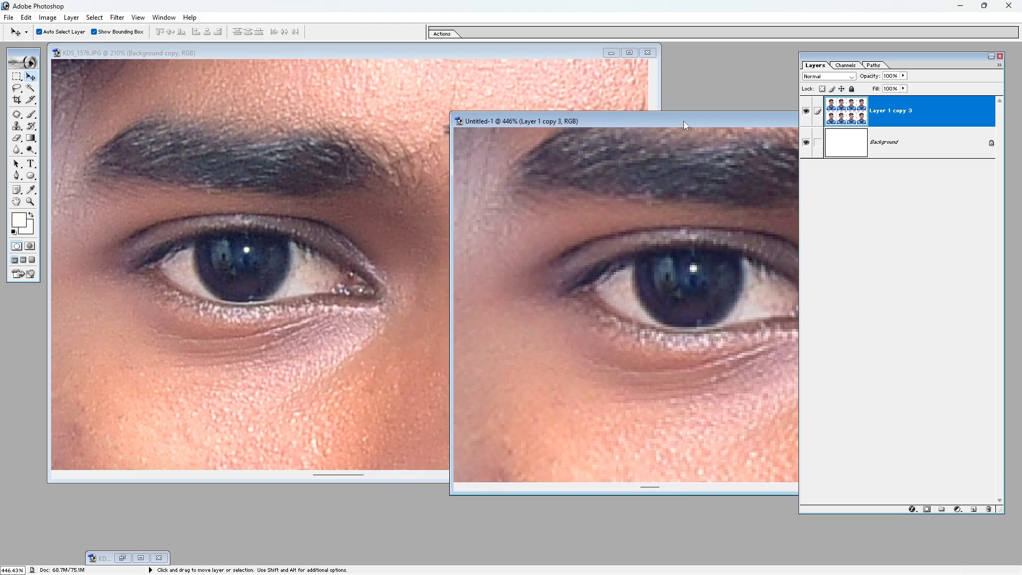
Reduce the passport sheet's view to 300% and narrow its window to compare the eye and cheek side by side with the original.
key("ctrl+minus")
key("ctrl+minus")
key("Tab")
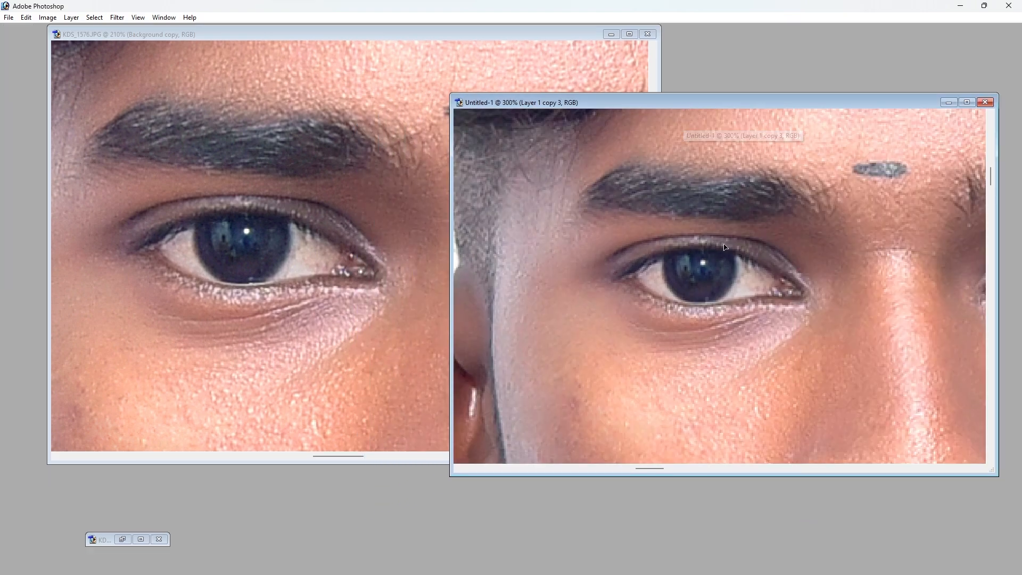
left_click(313, 323)
left_click_drag(354, 320, 418, 312)
left_click(791, 372)
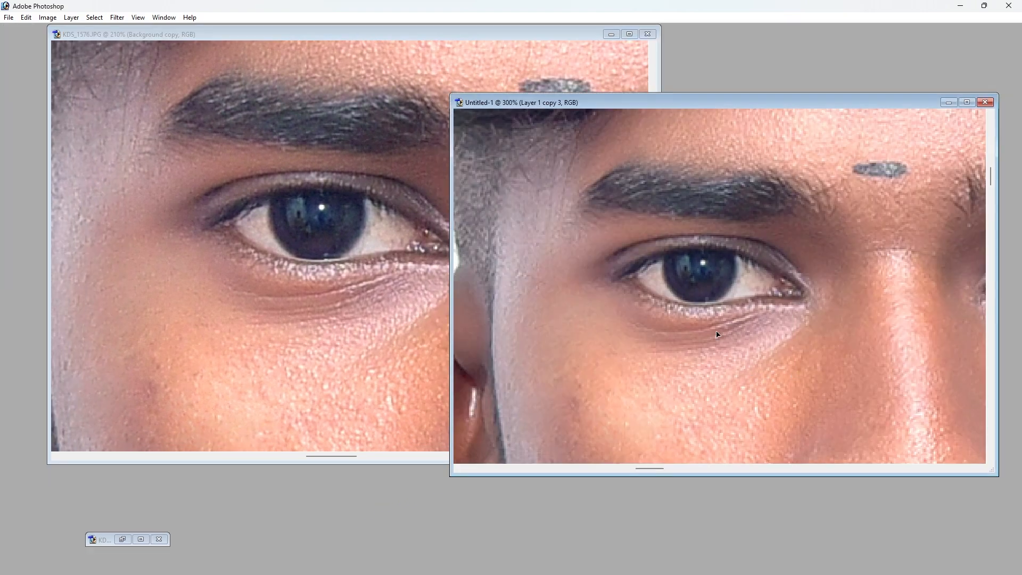
left_click_drag(450, 476, 579, 557)
left_click_drag(794, 343, 760, 353)
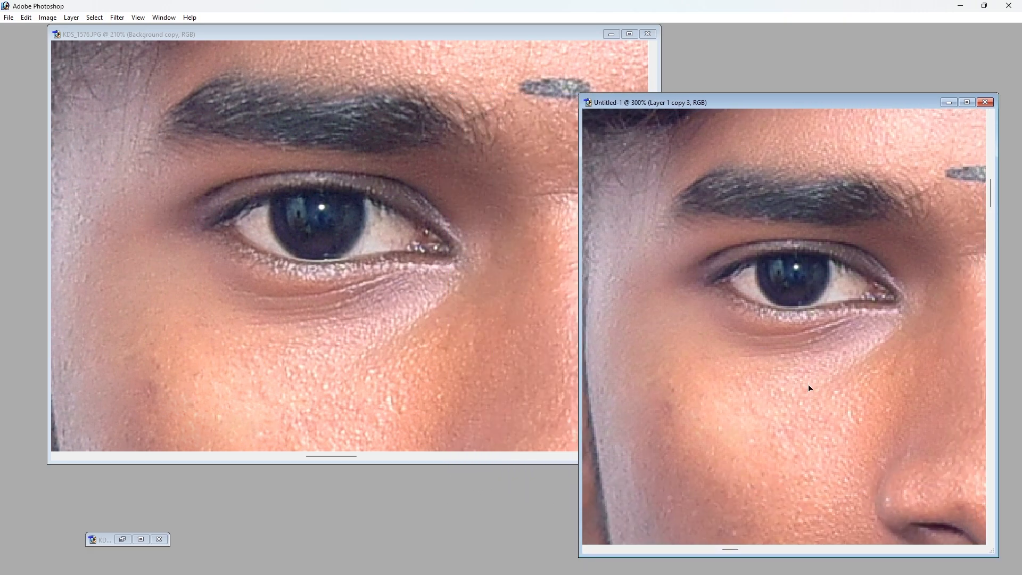
Fit both the original portrait and the passport sheet on screen to view each image whole.
left_click(431, 337)
key("ctrl+0")
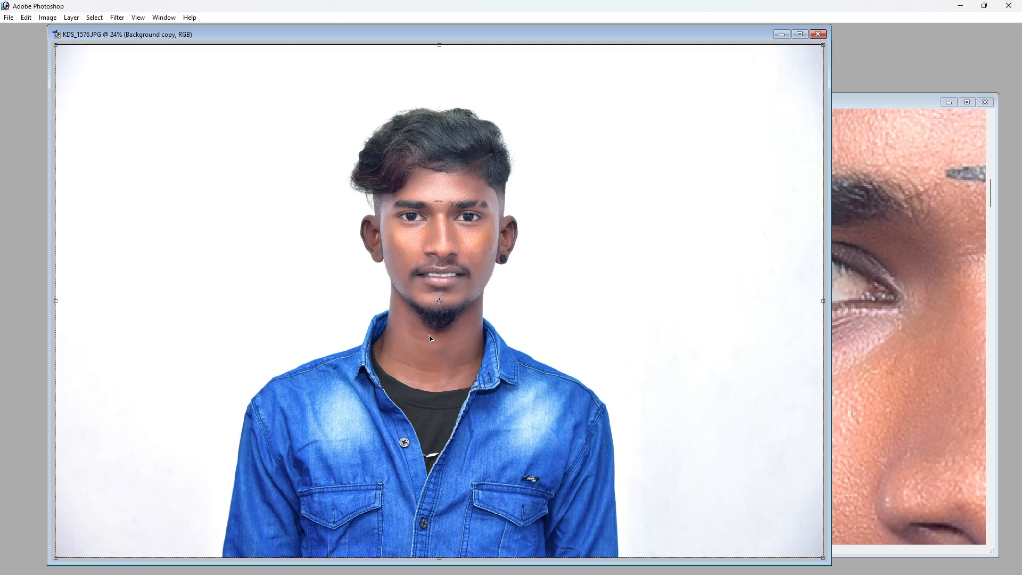
key("ctrl+t")
left_click(912, 250)
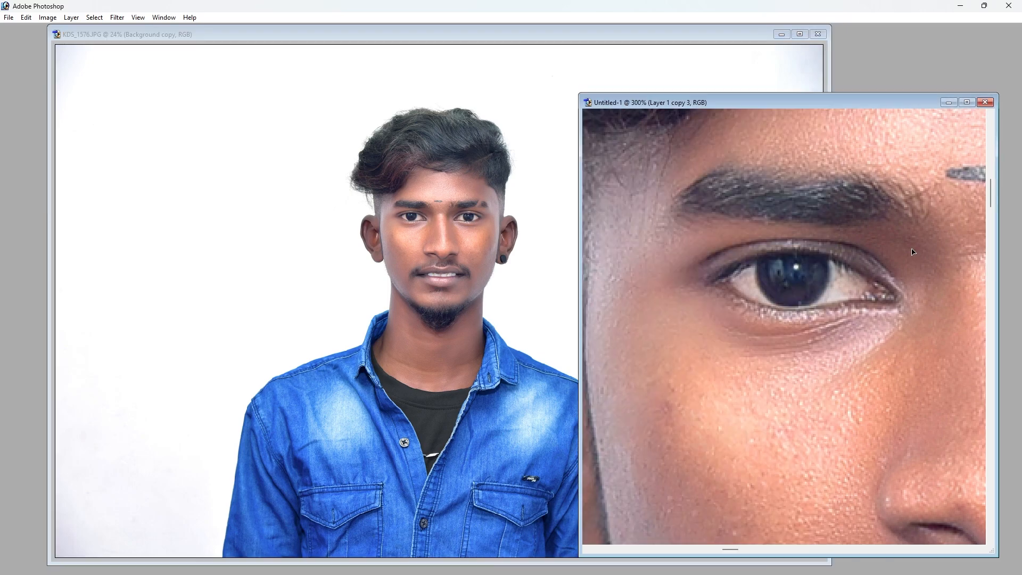
key("ctrl+0")
key("ctrl+t")
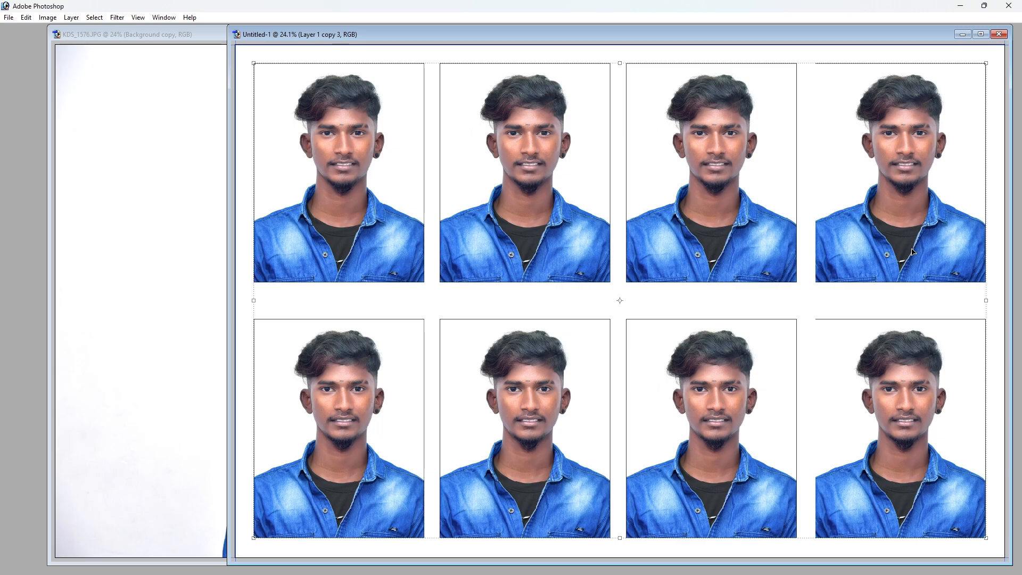
Inspect one of the sheet's faces close up in full-screen view and return to the whole eight-photo layout.
key("f")
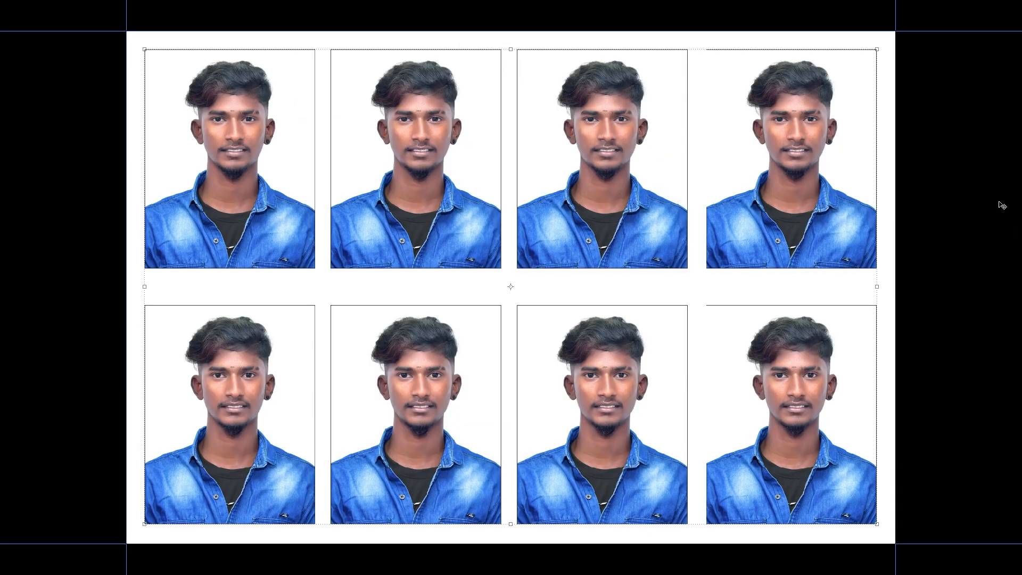
left_click_drag(561, 96, 661, 163)
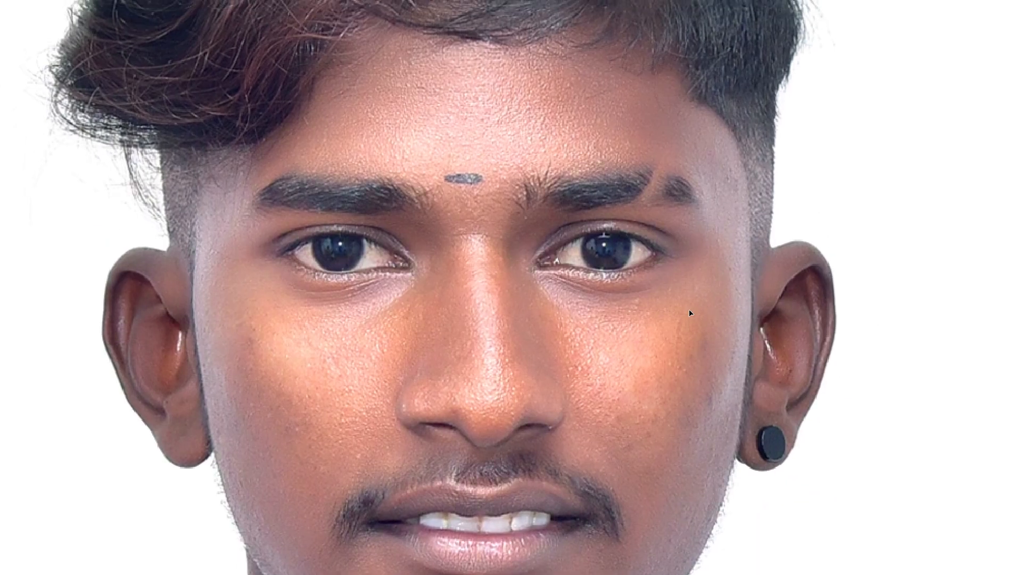
key("ctrl+0")
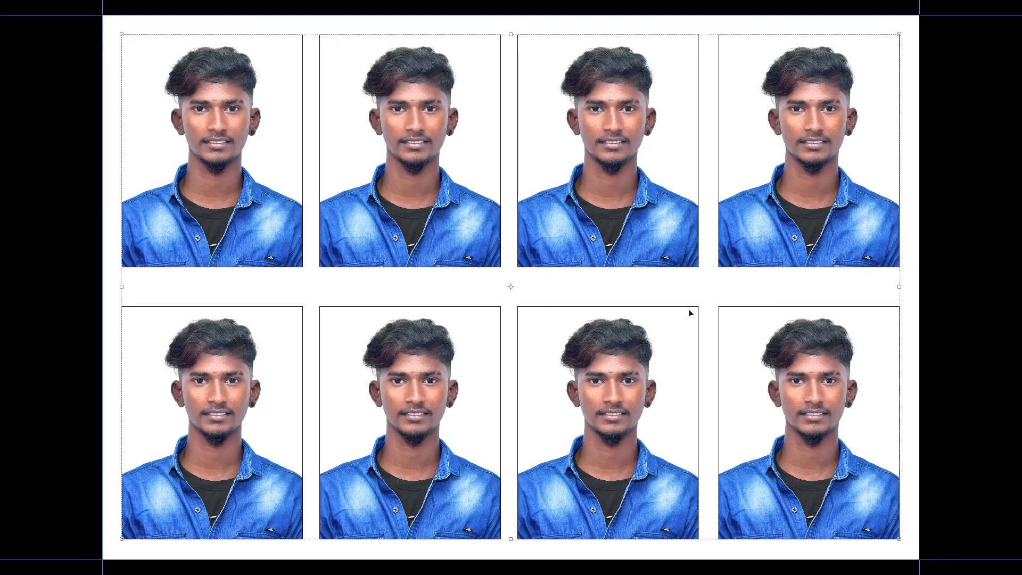